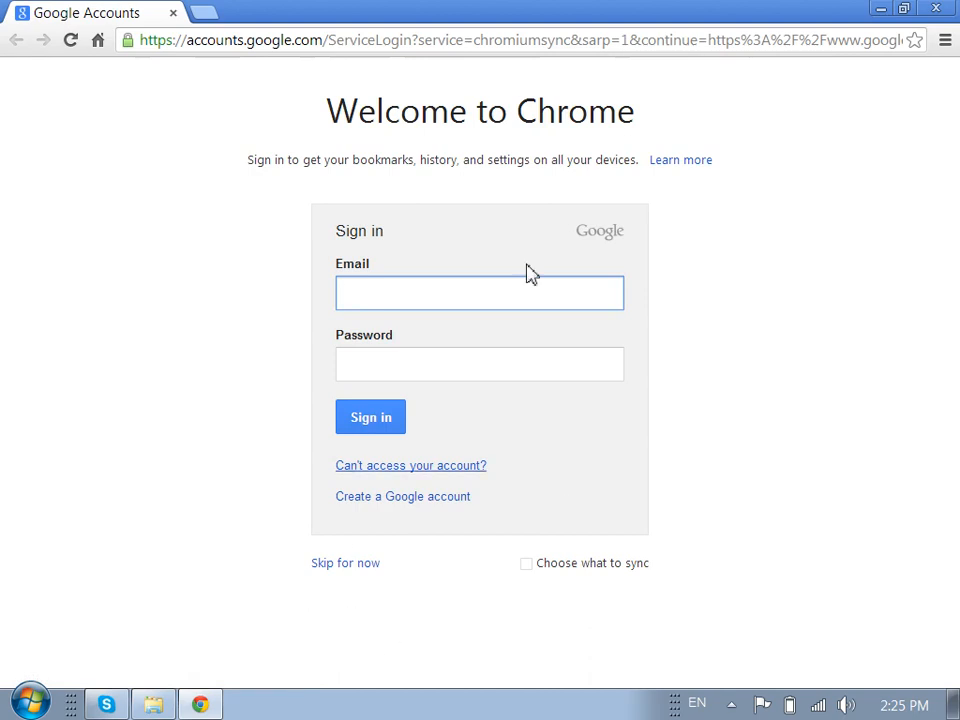
Open the browser's download list and run the downloaded wrar500.exe installer
click(945, 40)
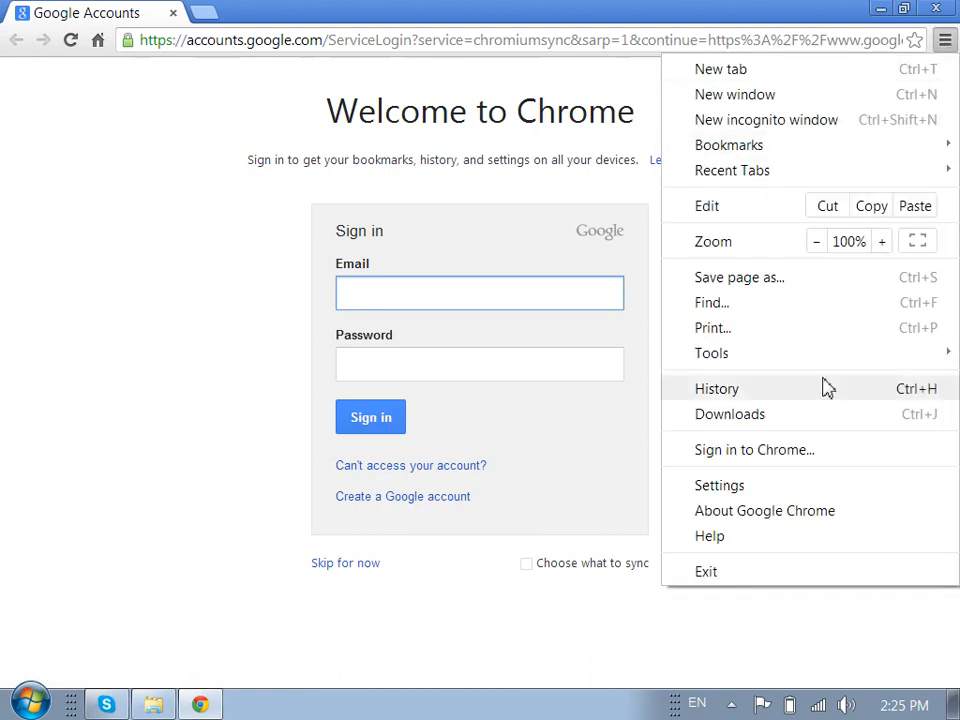
click(773, 418)
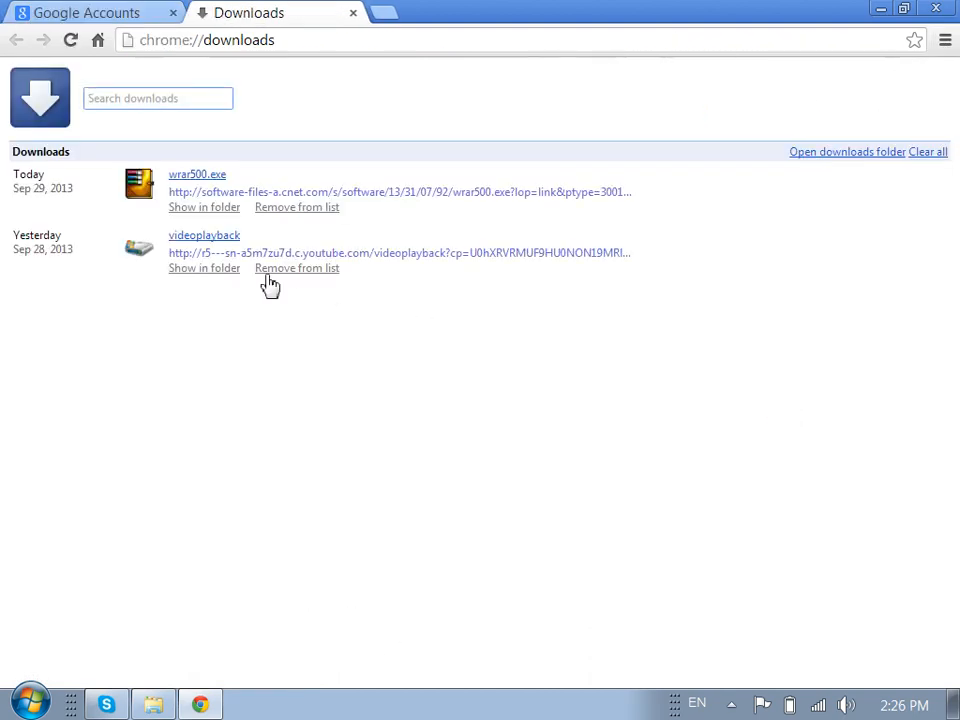
click(202, 177)
click(535, 374)
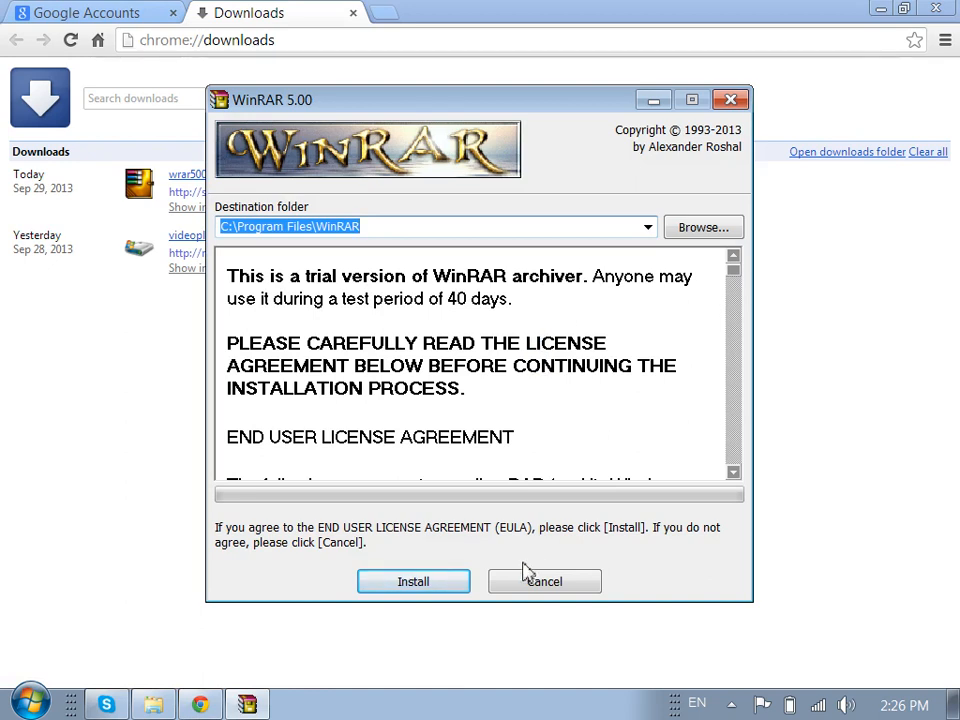
Install WinRAR 5.00 to C:\Program Files\WinRAR with the default file associations and integration options
click(440, 582)
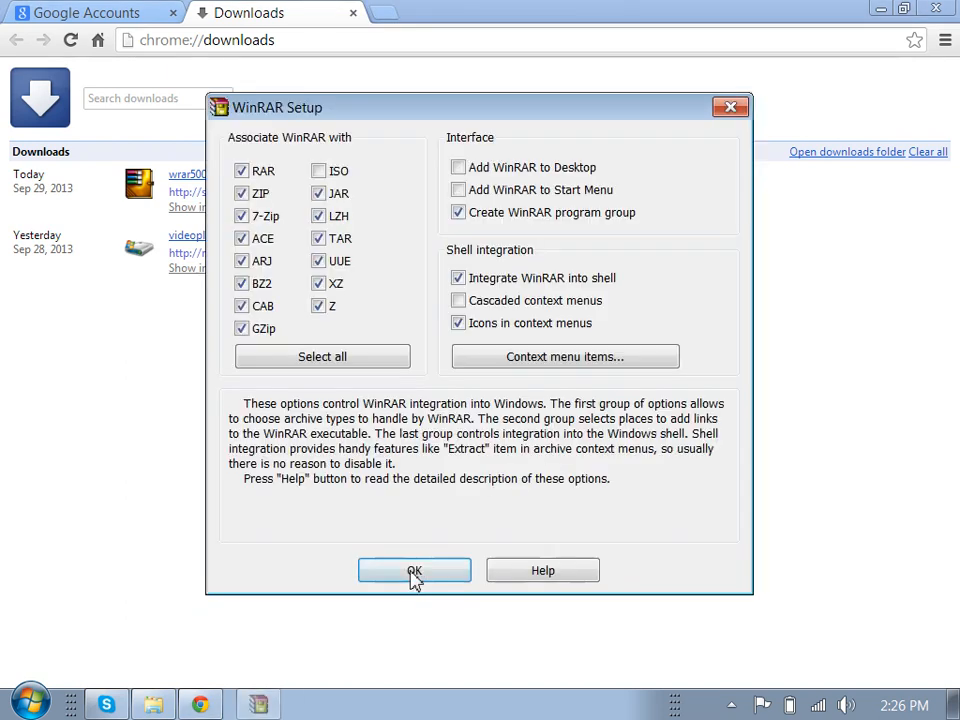
click(430, 578)
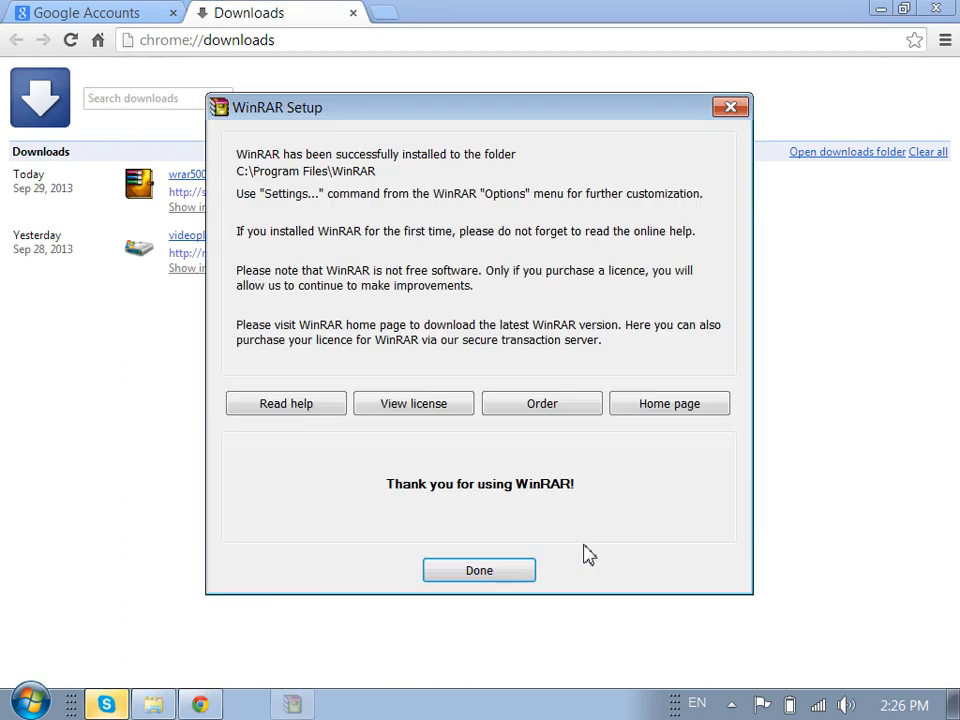
click(455, 578)
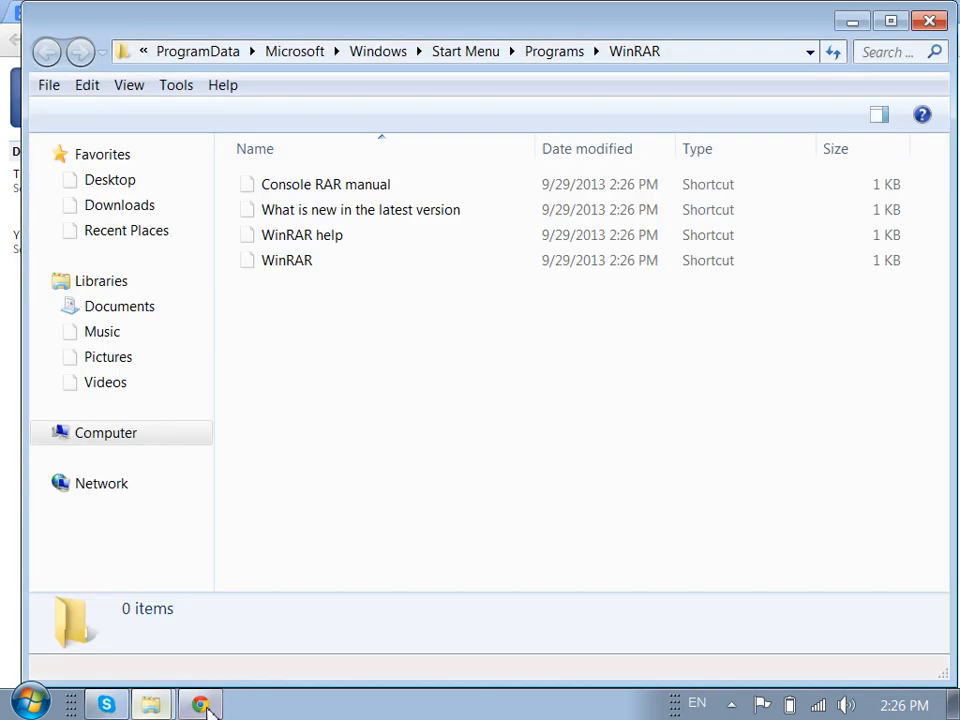
Close the Skype window, the WinRAR shortcuts folder and the Chrome browser
click(108, 705)
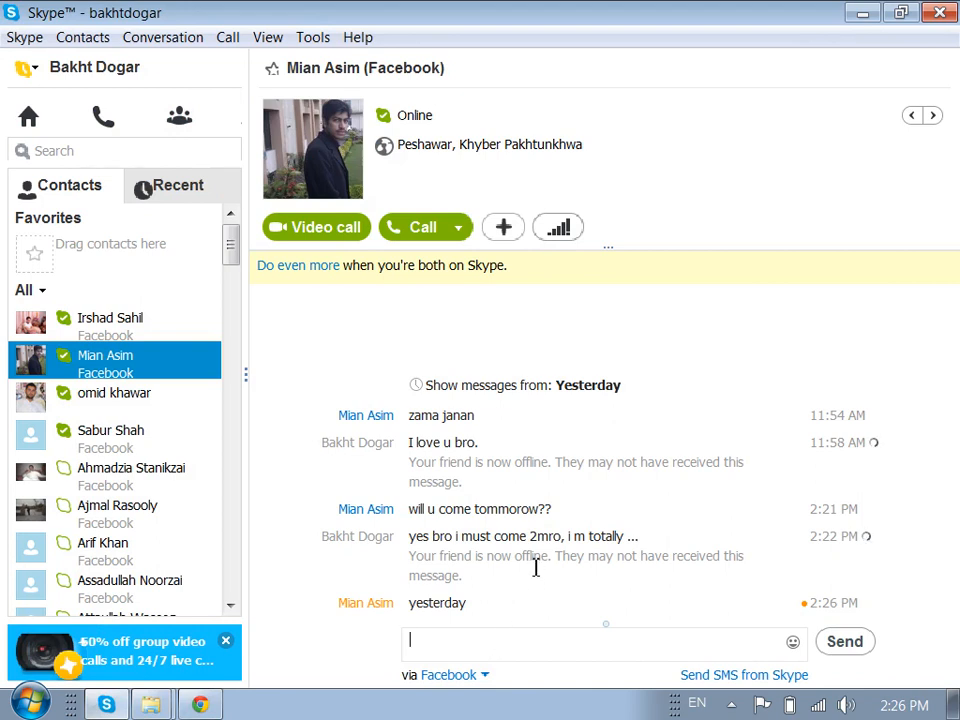
click(940, 12)
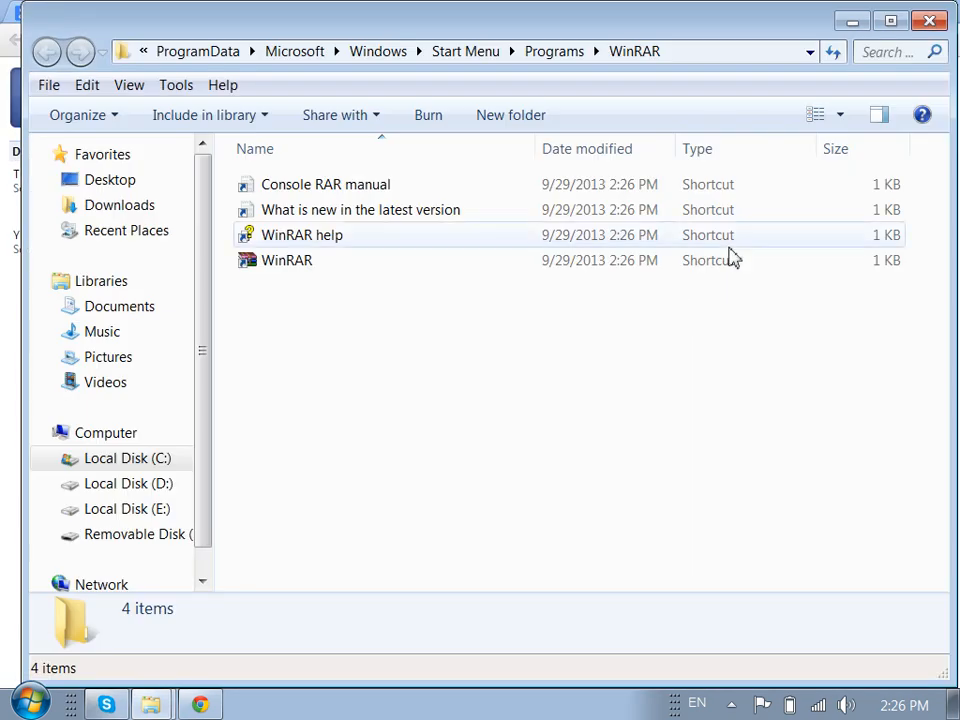
click(928, 22)
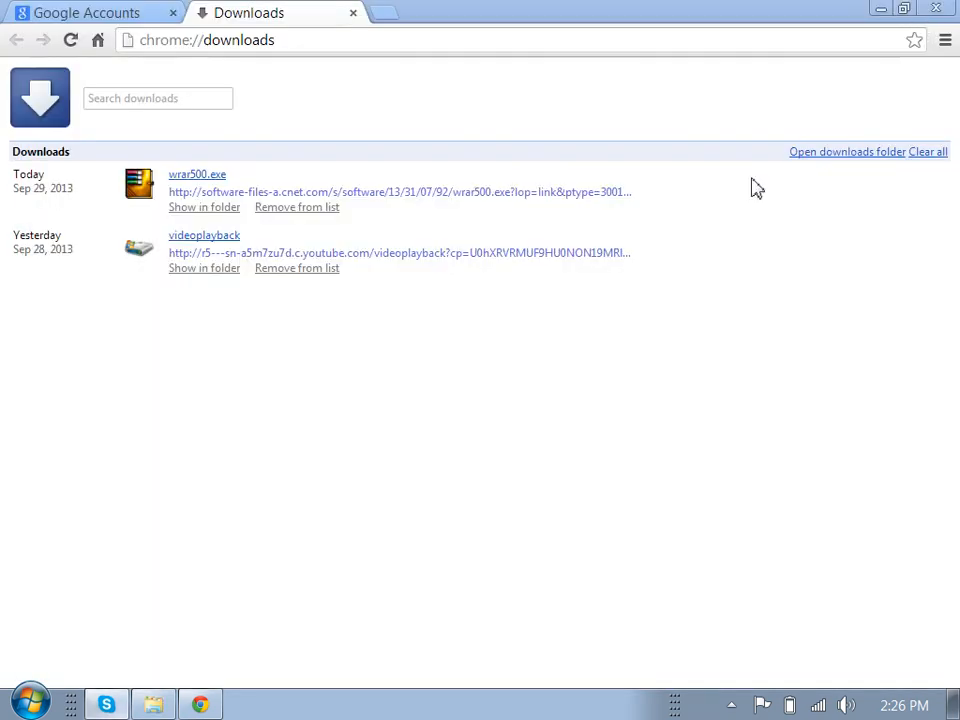
click(934, 9)
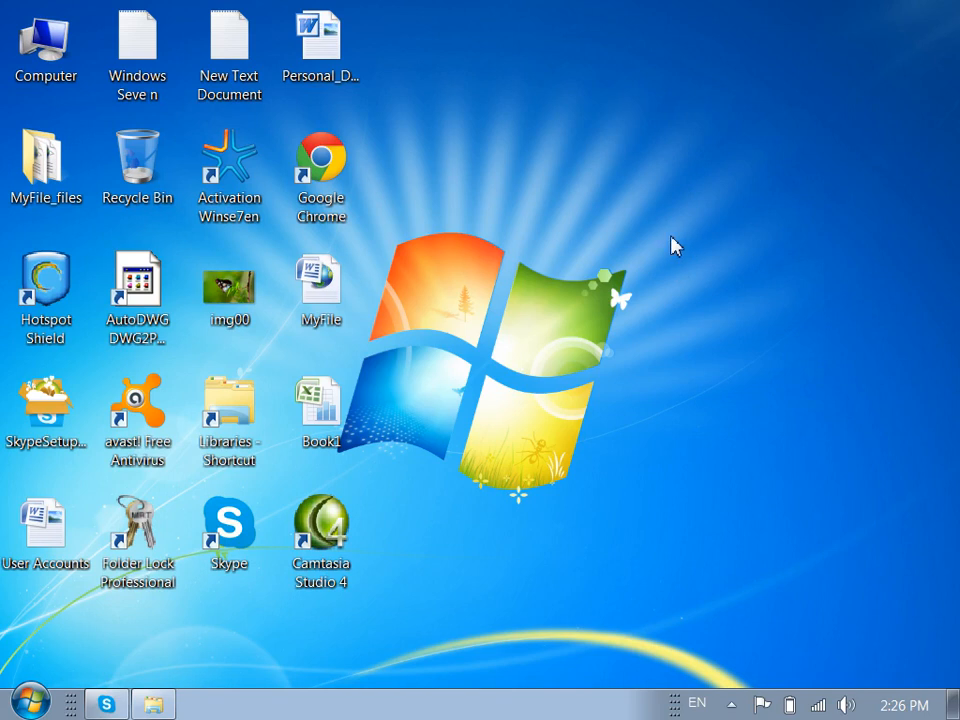
Switch to Microsoft Office Word 2007 and set the blank document's font size to 22
click(30, 702)
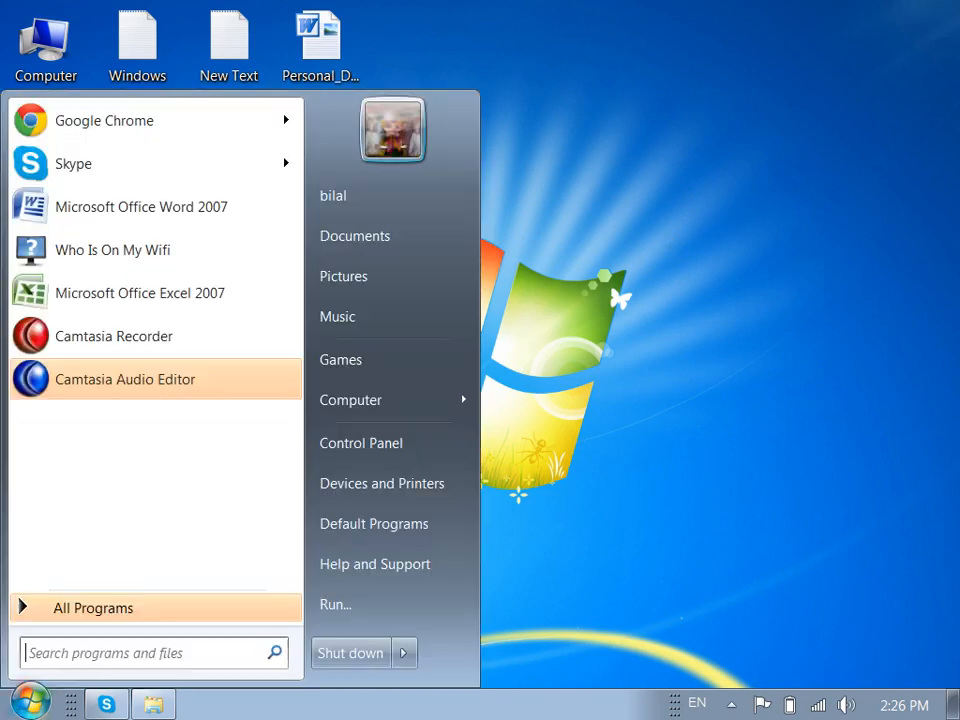
click(149, 208)
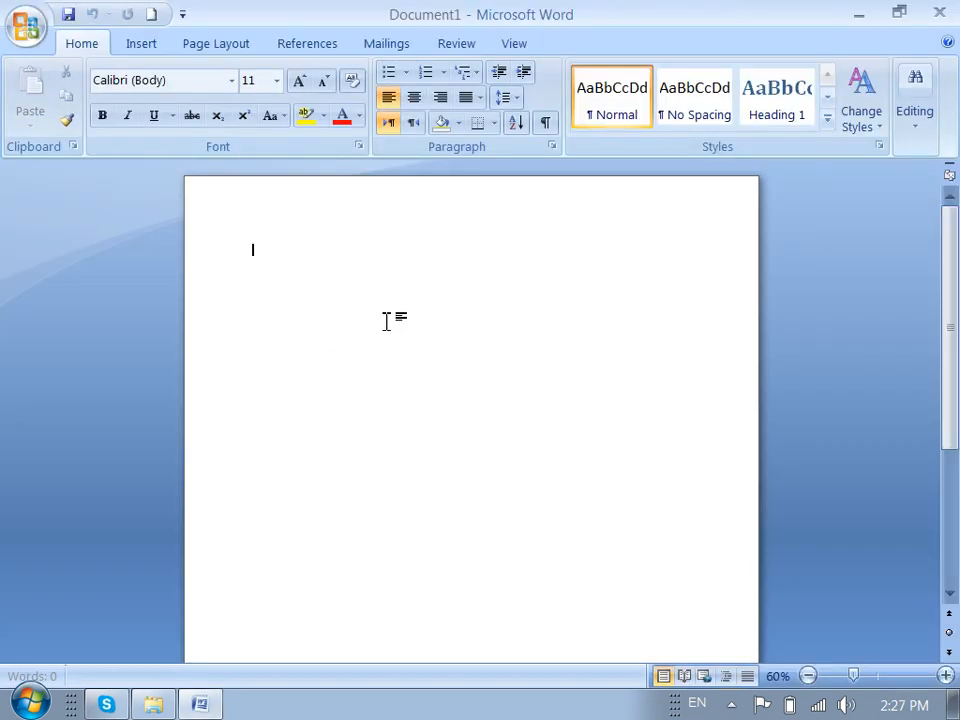
key(ctrl+shift+period)
key(ctrl+shift+period)
key(ctrl+shift+period)
key(ctrl+shift+period)
key(ctrl+shift+period)
key(ctrl+shift+period)
Write "How to install IDM (Internet Download Manager)" as the opening text of the document
text(How to)
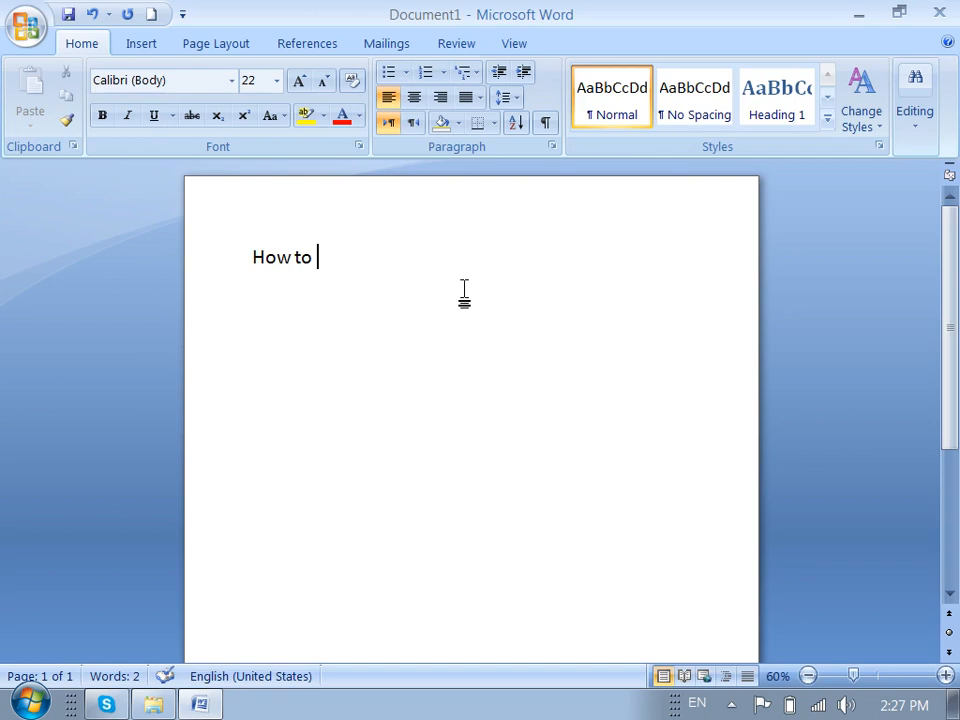
text(intal)
key(BackSpace)
key(BackSpace)
key(BackSpace)
text(stall IDM (Internet Download Manager))
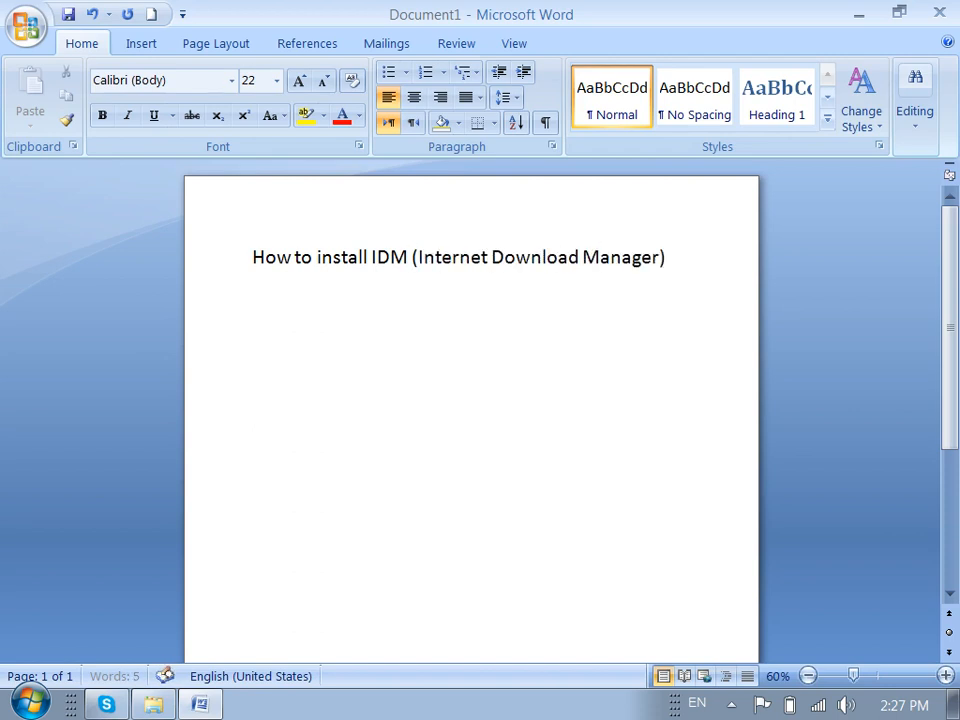
text(, and How to)
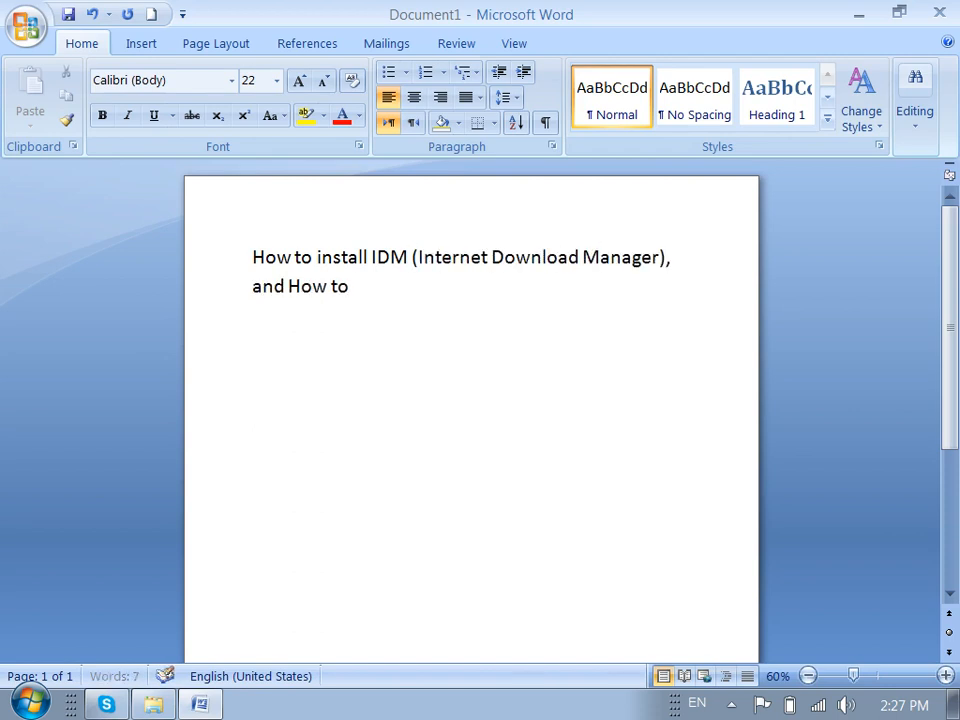
Continue the opening sentence with ", and how register ," after the Internet Download Manager text
key(BackSpace)
key(BackSpace)
key(BackSpace)
key(BackSpace)
key(BackSpace)
key(BackSpace)
text(hwot to)
key(BackSpace)
key(BackSpace)
key(BackSpace)
key(BackSpace)
key(BackSpace)
key(BackSpace)
key(BackSpace)
text(ow registere)
text(d it)
key(BackSpace)
key(BackSpace)
key(BackSpace)
key(BackSpace)
text(,)
Finish the opening sentence with "how to make it faster than normal IDM?" and start a new paragraph
key(BackSpace)
key(BackSpace)
key(BackSpace)
text(,)
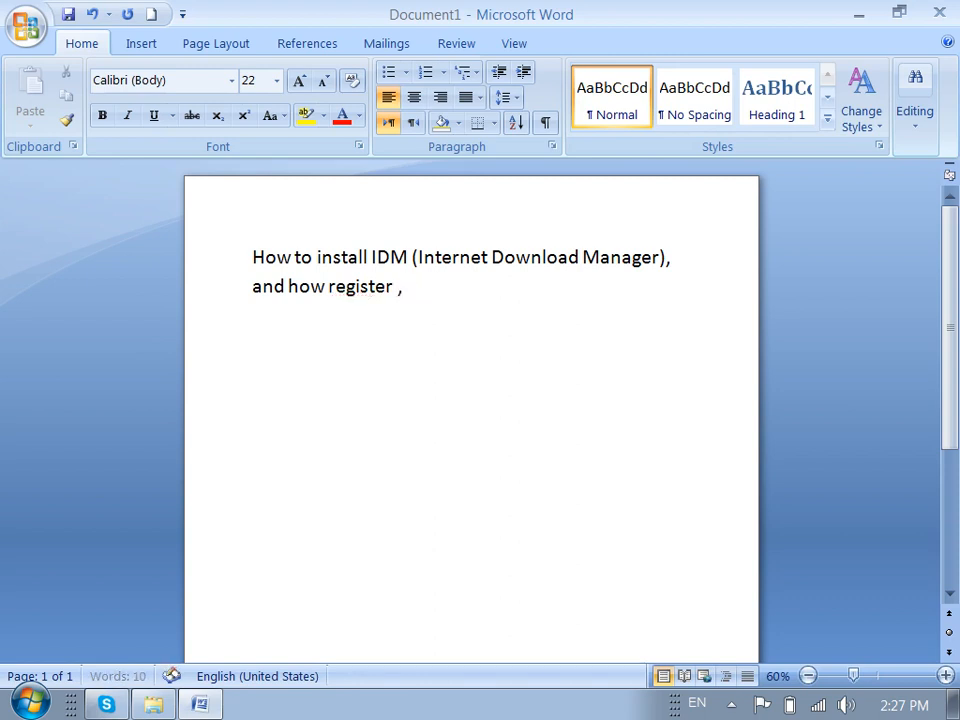
text( how to ma)
key(BackSpace)
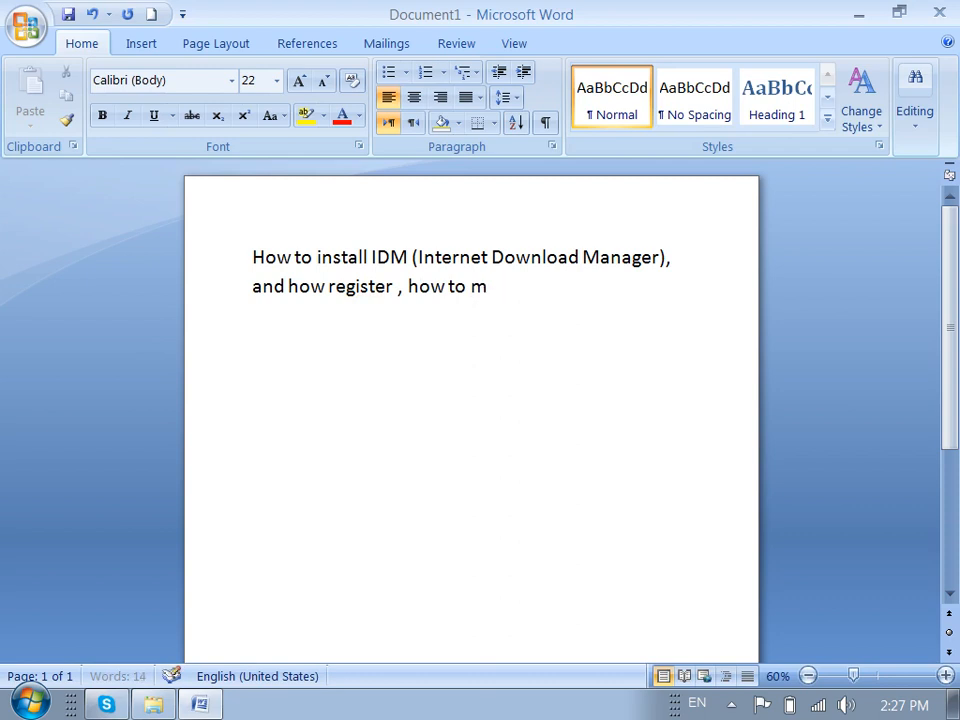
text(ake it faster)
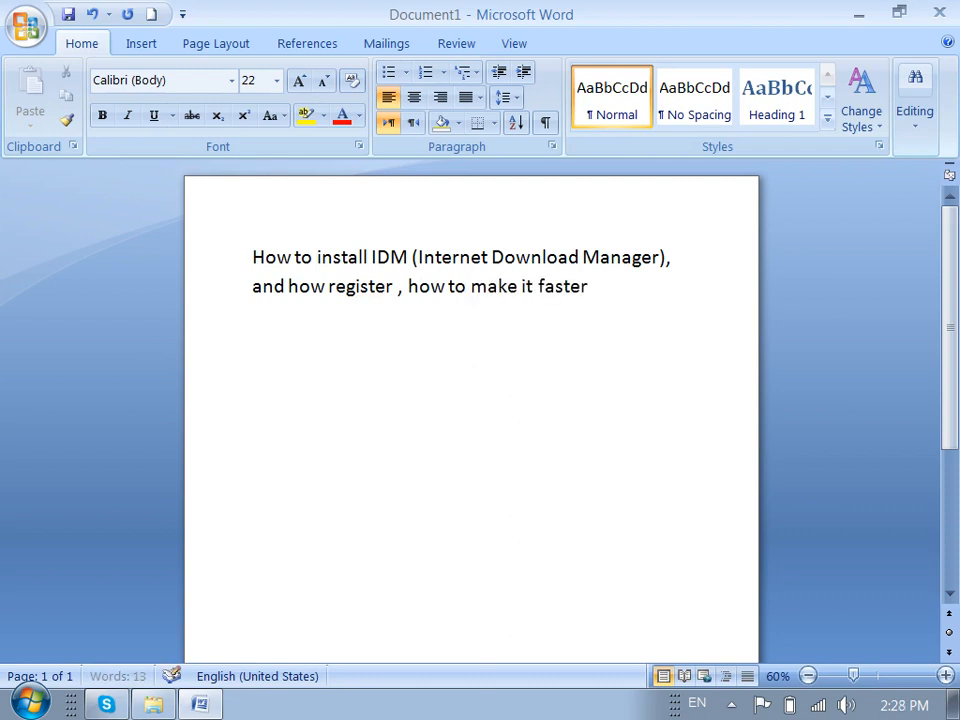
text( than normal IDM.)
key(BackSpace)
text(?)
key(Return)
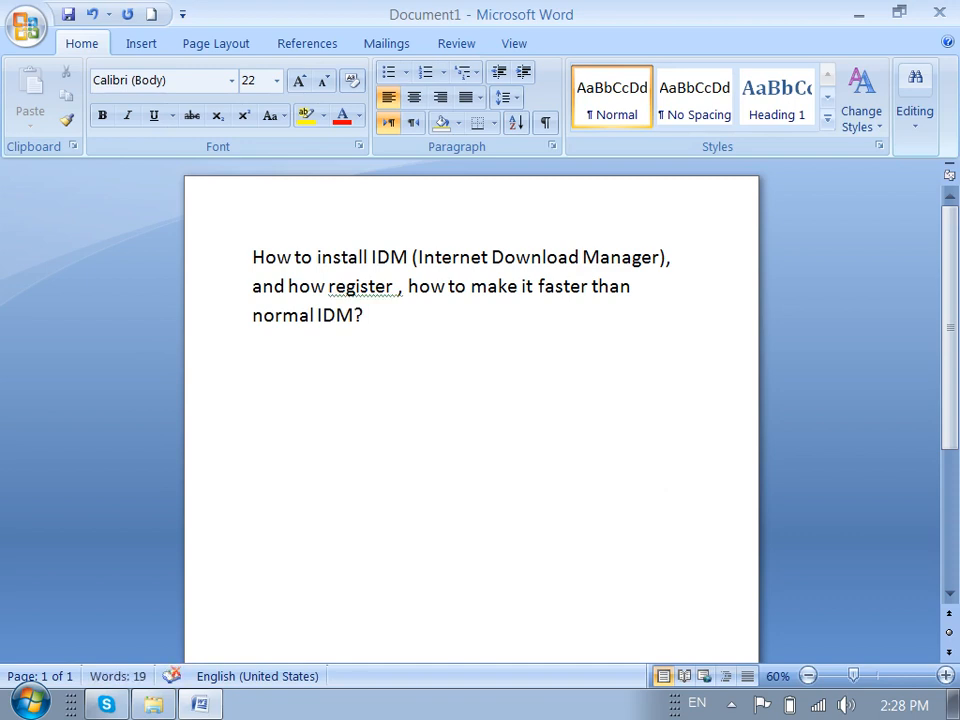
Write "Downloading:" as a heading line below the opening sentence
text(1.)
key(BackSpace)
key(BackSpace)
text(Downloading:)
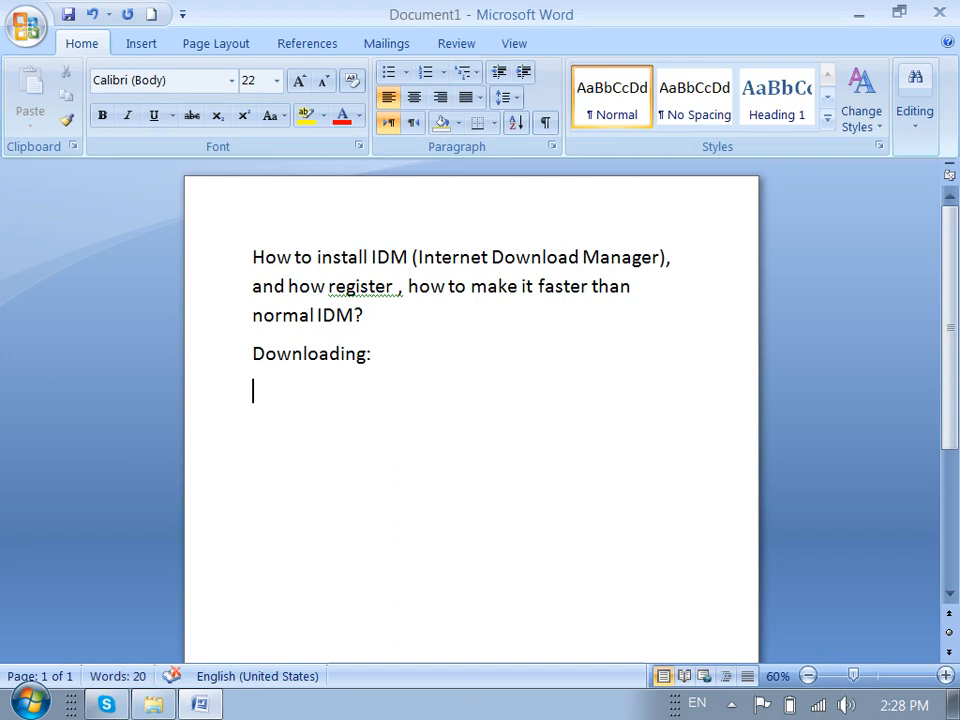
Start a numbered list below the heading line with "DAP (Download Accelerator Plus)" as its first item
text(1.DAO)
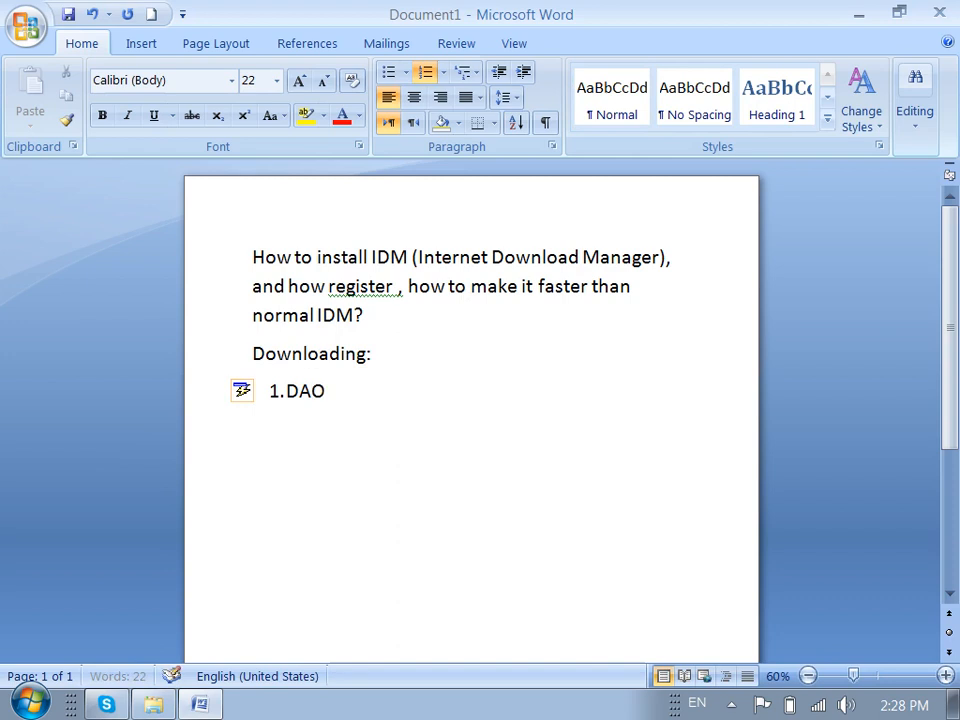
key(BackSpace)
text(P (Do)
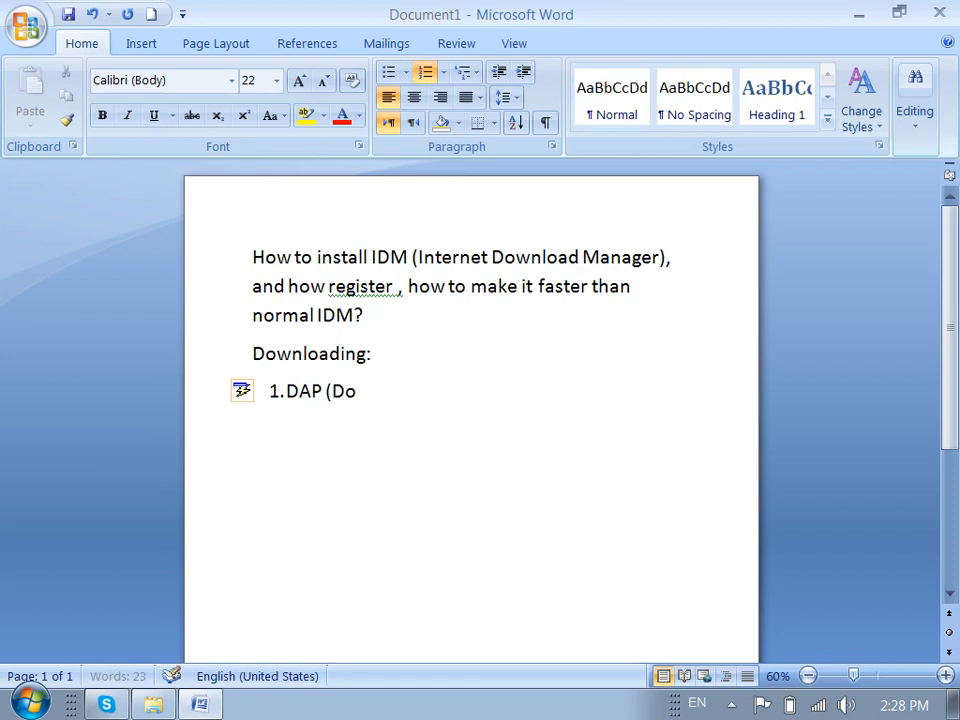
text(wnload Accelra)
key(BackSpace)
text(ator Plus))
key(Return)
Add "IDM (Internet Download Manager)" as the second item of the numbered list
text(IDM (IOnt)
key(BackSpace)
text(n)
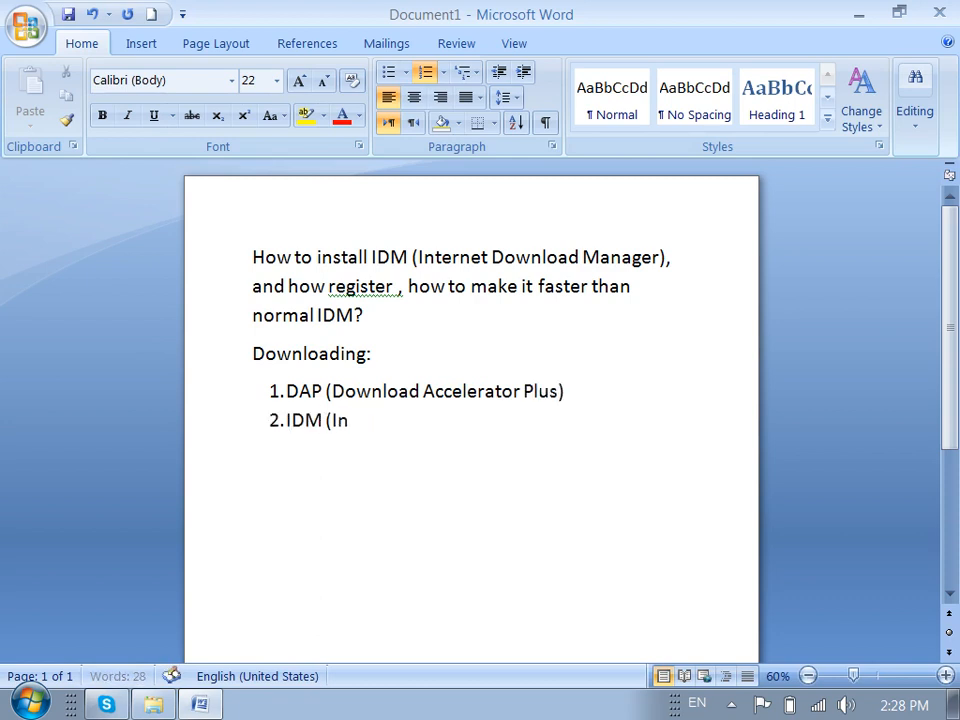
text(ternet Download Man)
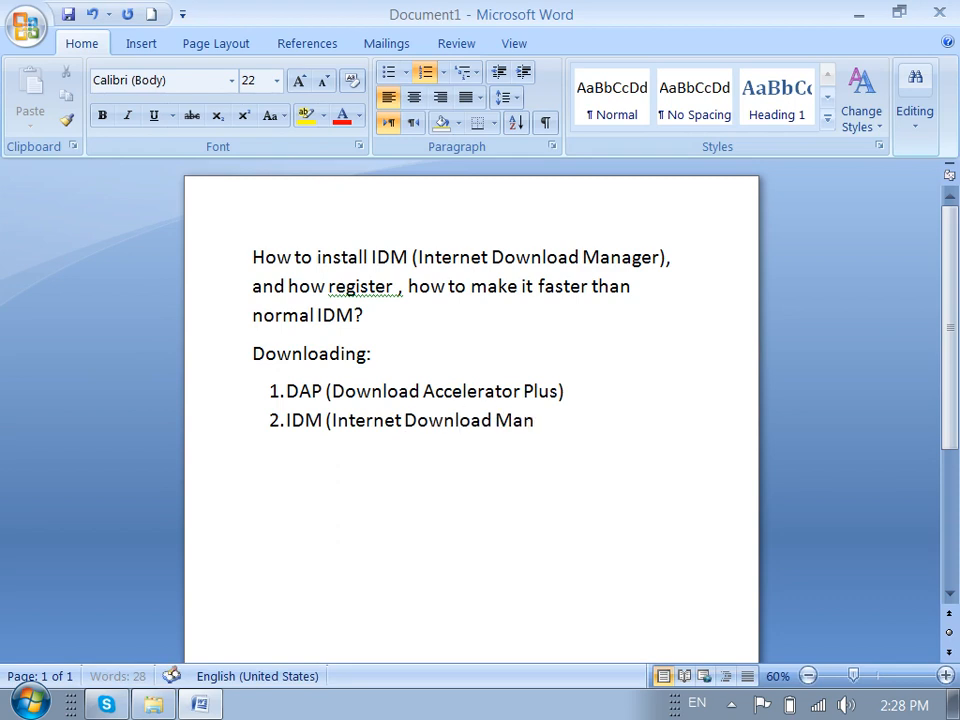
text(ager))
key(Return)
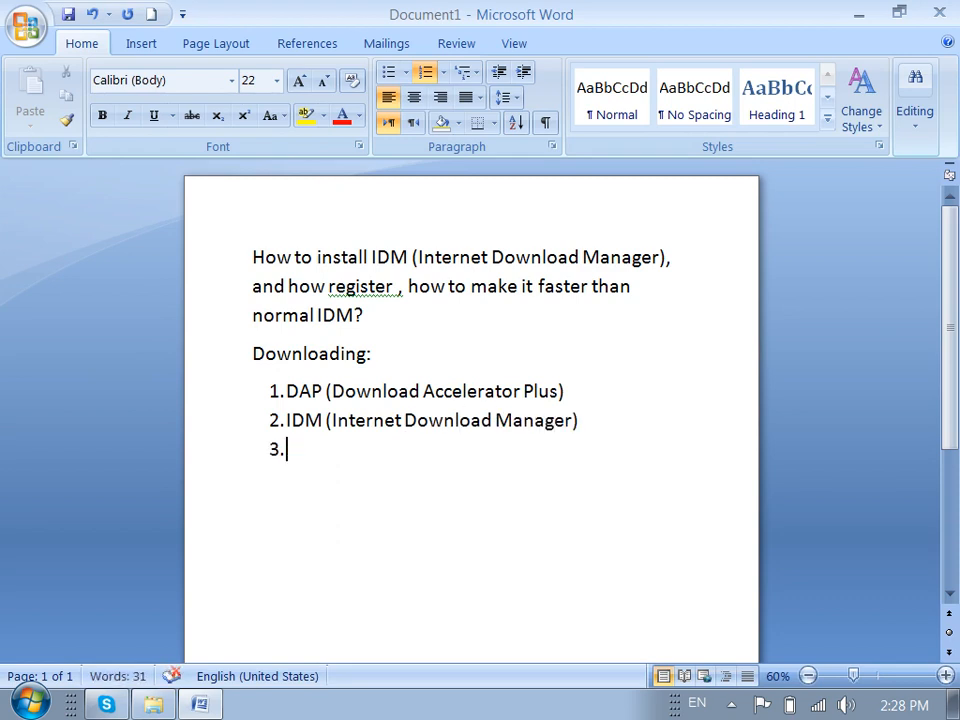
Add "Orbit Downloader" and "DM (Download Manager)" as the third and fourth list items
text(Orbit Downloader)
key(Return)
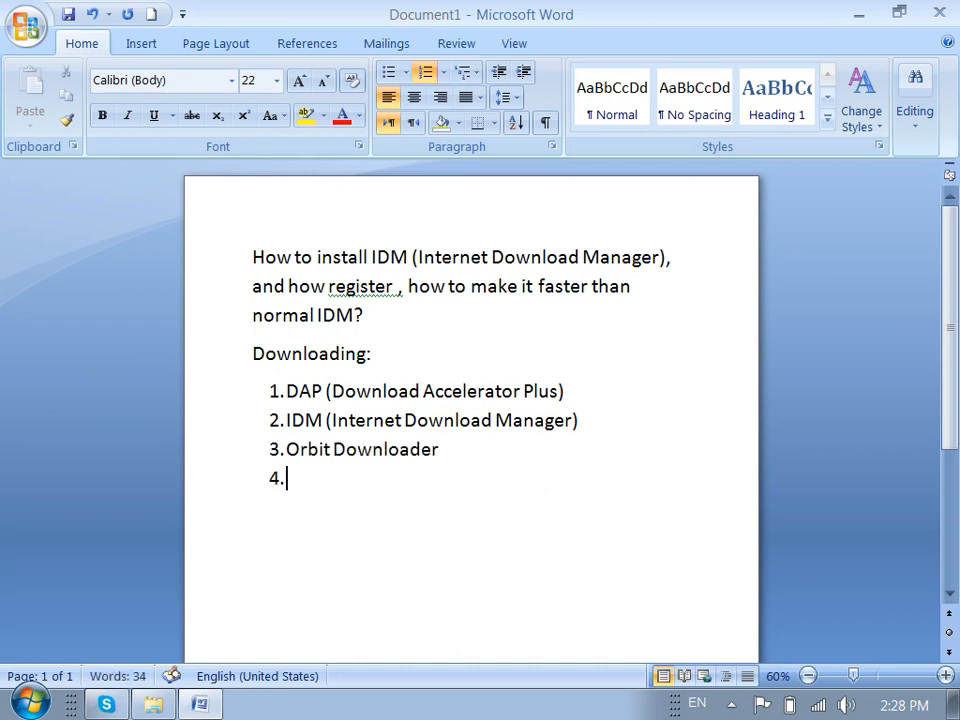
text(DM (Dow)
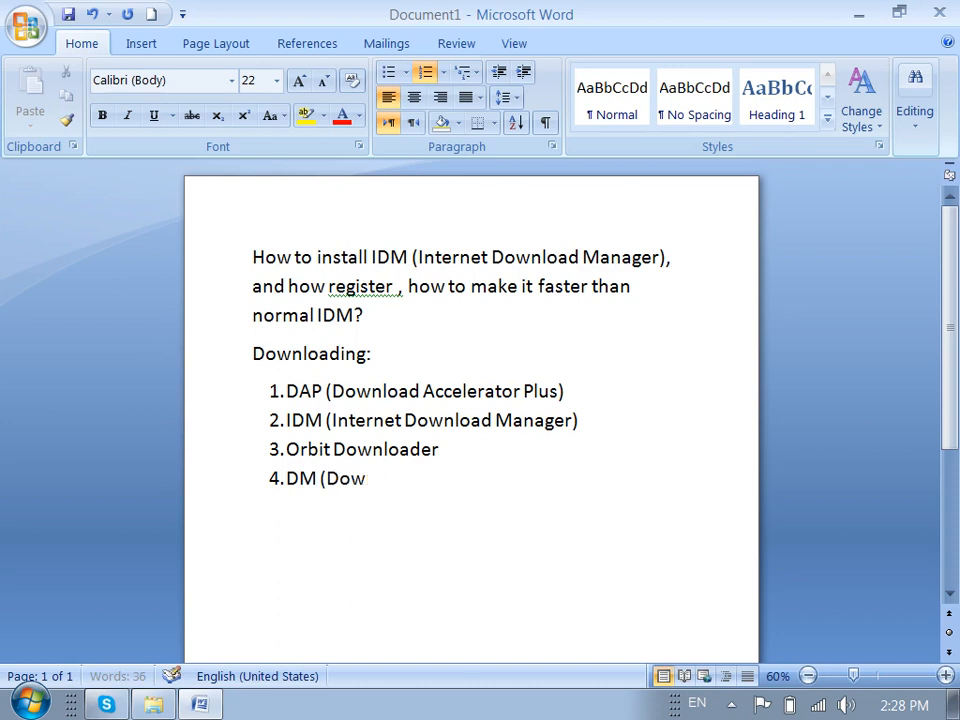
text(nload Manager))
key(Return)
End the numbered list and insert a double horizontal line beneath its last item
key(BackSpace)
text(===)
key(Return)
Write "IDM (Internet Download Manager)" as a line below the double horizontal line
text(DAP)
key(BackSpace)
key(BackSpace)
key(BackSpace)
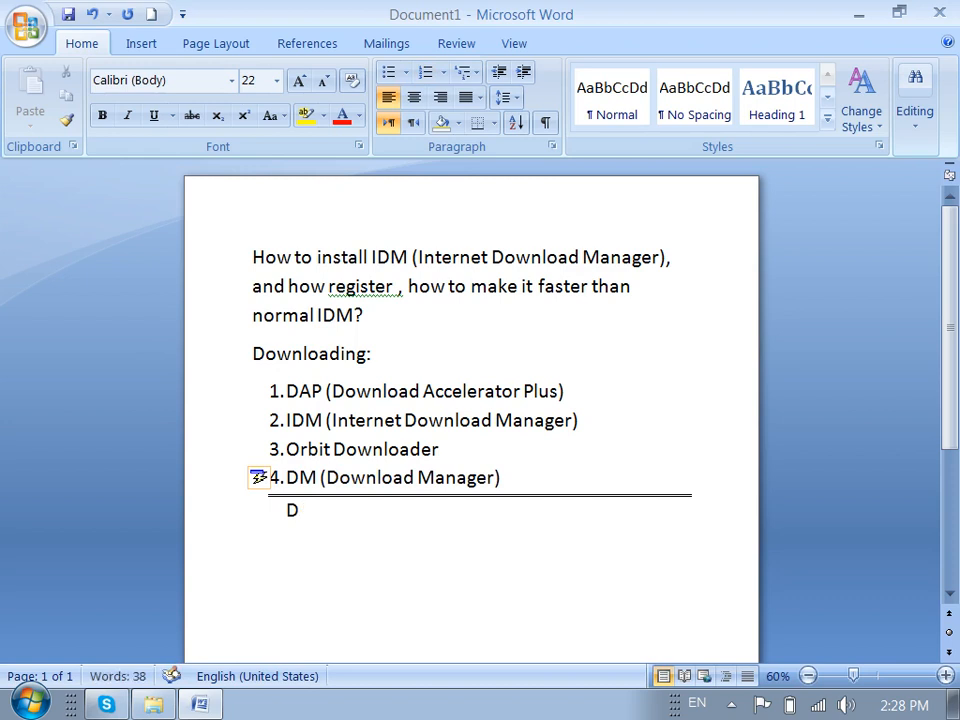
text(IDM (Intern)
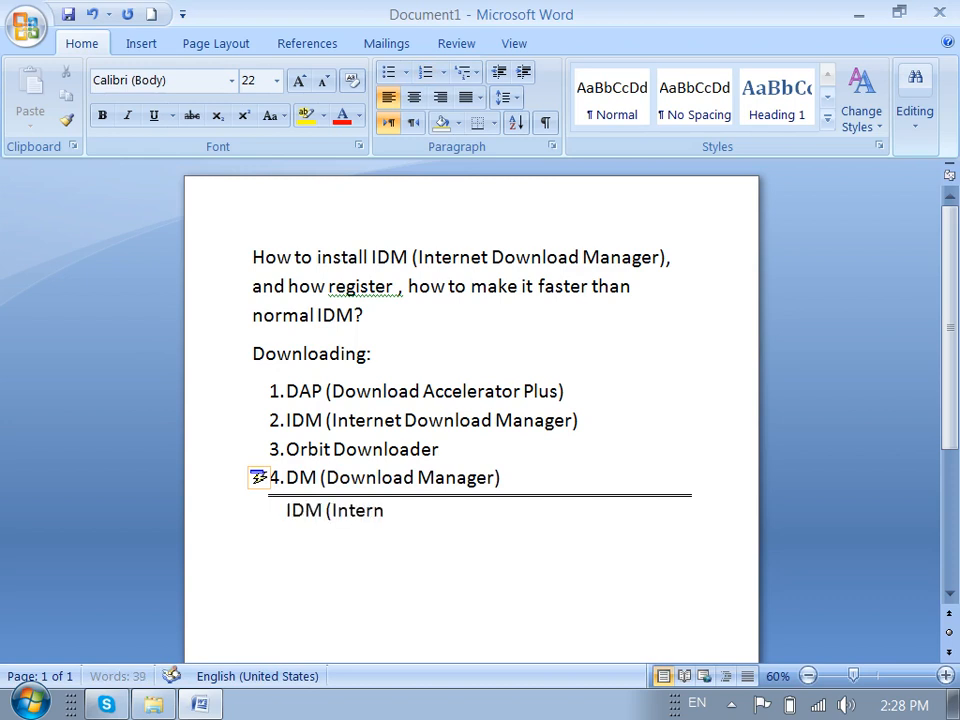
text(et Download Manager))
key(Return)
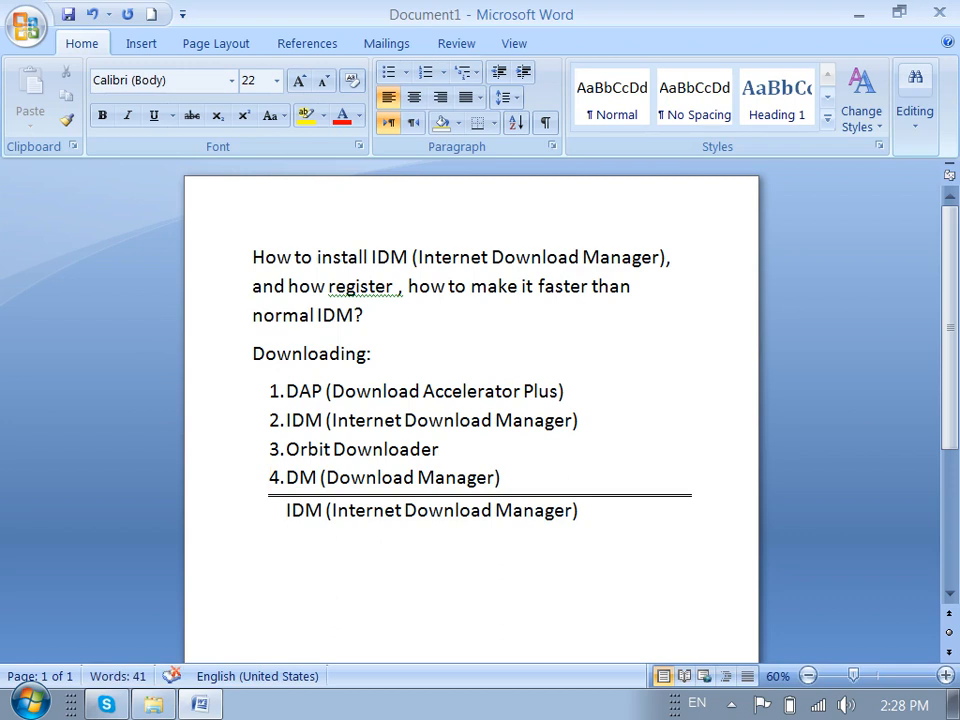
Add a numbered list under the IDM line with the items "Registry Key" and "Patch"
text(1. REgi)
key(BackSpace)
key(BackSpace)
key(BackSpace)
text(egistry Key)
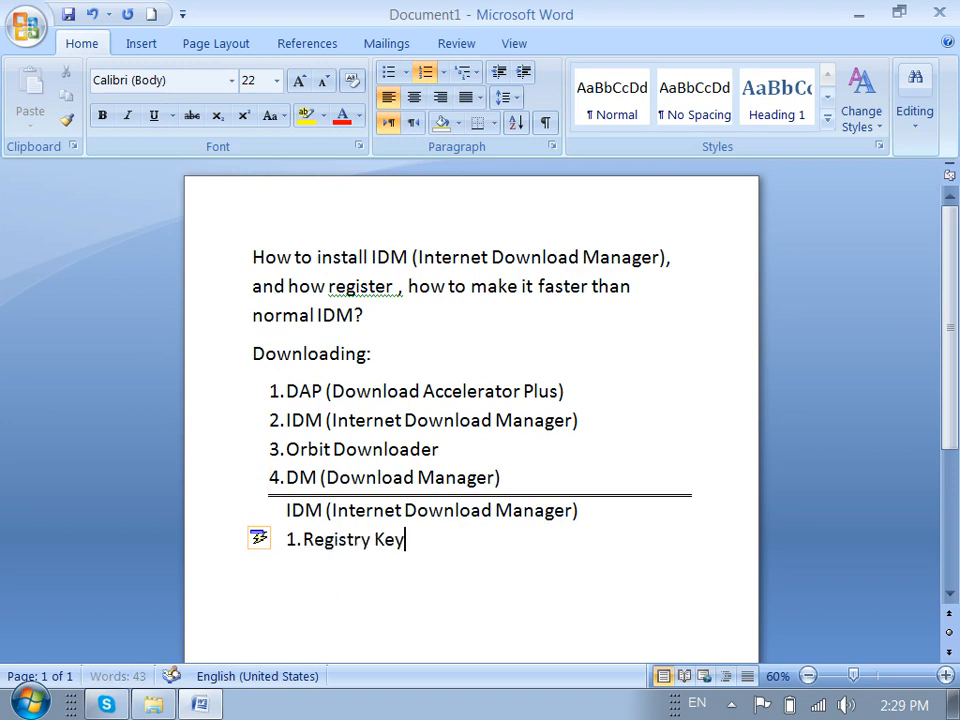
key(Return)
text(Patch)
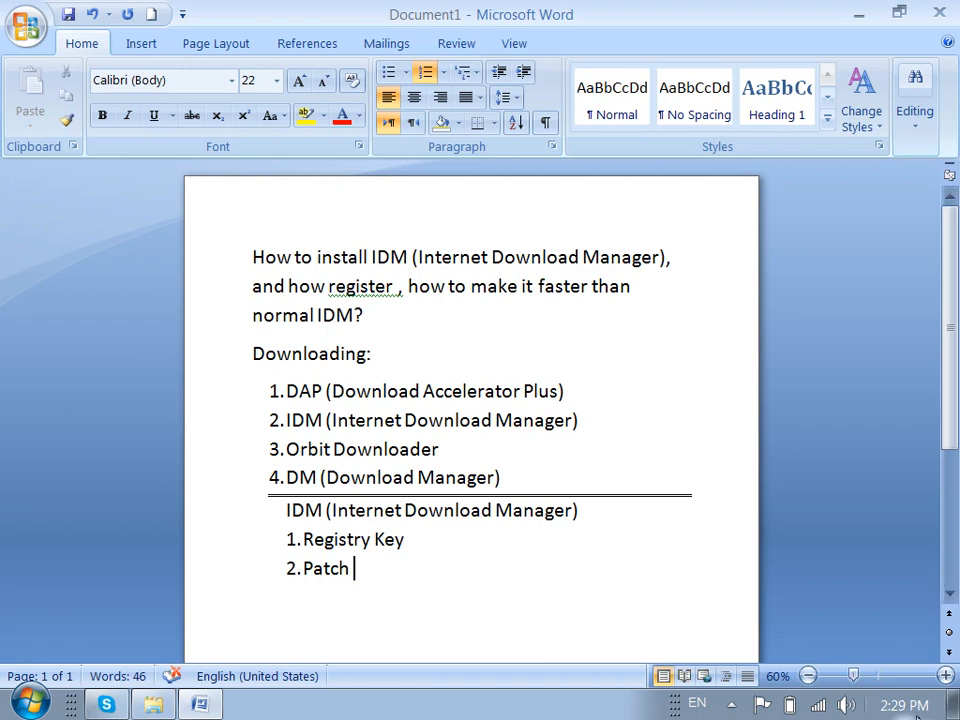
Switch to Windows Explorer and open the Softwares folder inside HP Computer on Local Disk (D:)
click(953, 711)
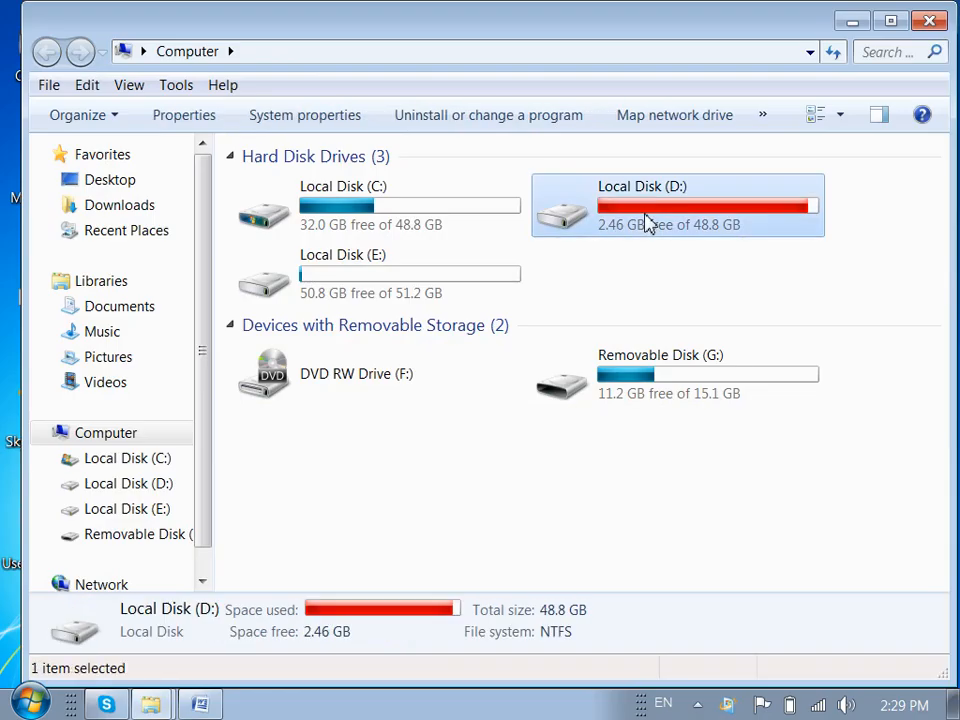
double_click(647, 223)
click(333, 196)
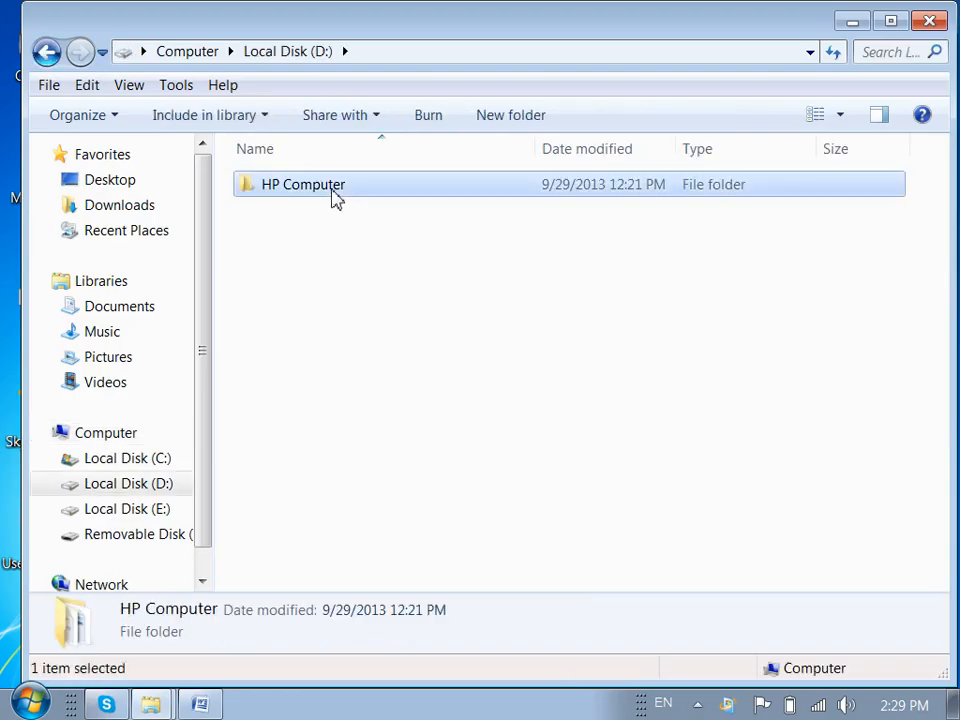
double_click(333, 196)
double_click(421, 418)
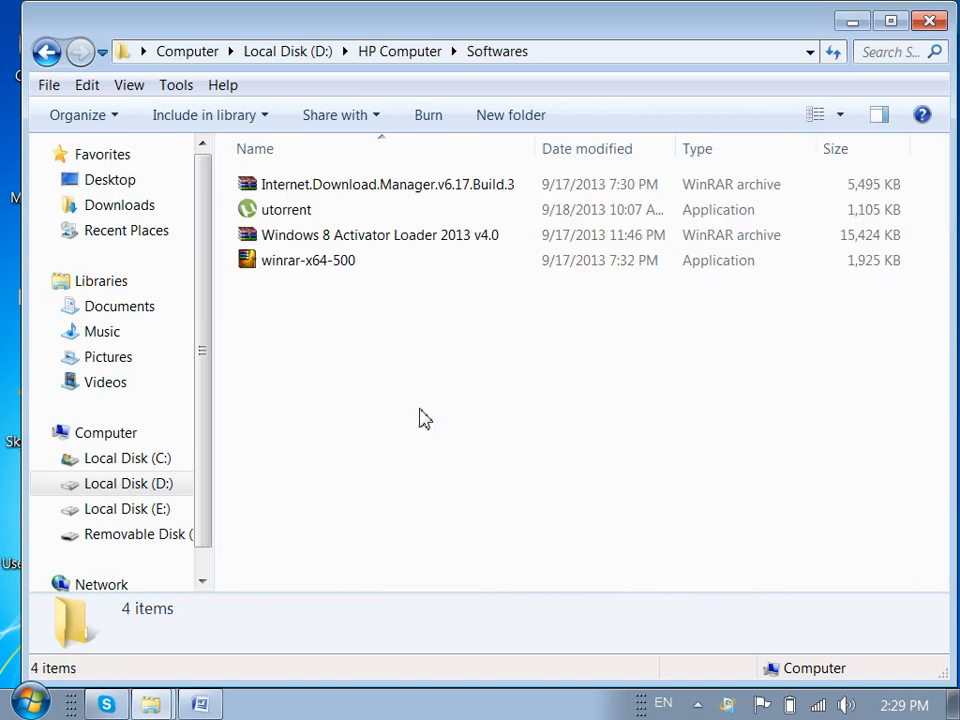
Open the Internet.Download.Manager.v6.17.Build.3 archive and launch its Setup.exe, moving the archive window out of the way
double_click(394, 193)
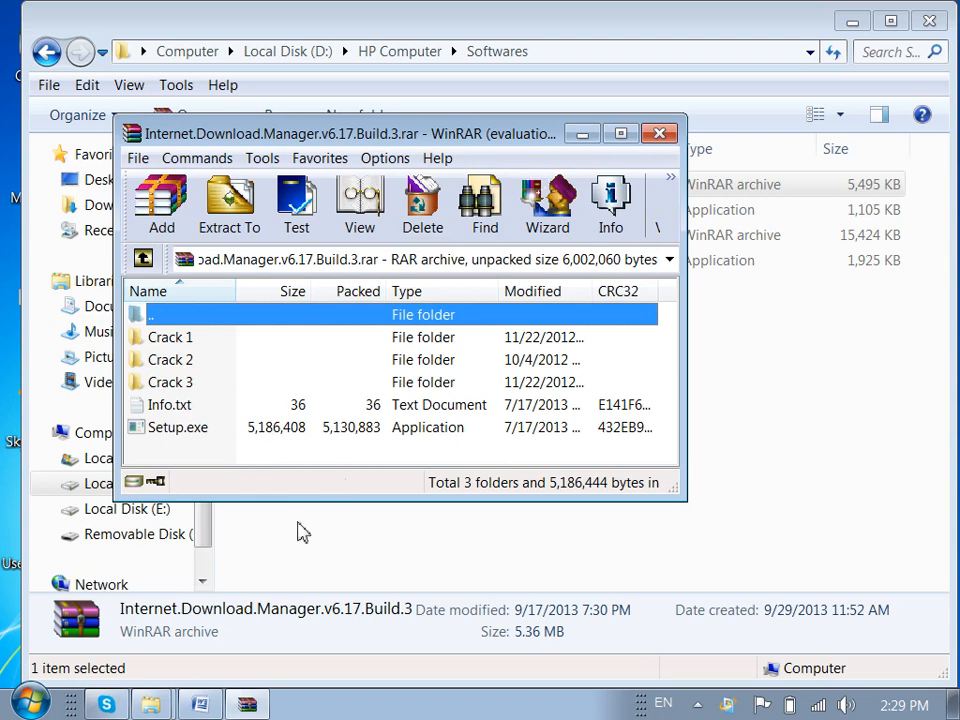
double_click(192, 430)
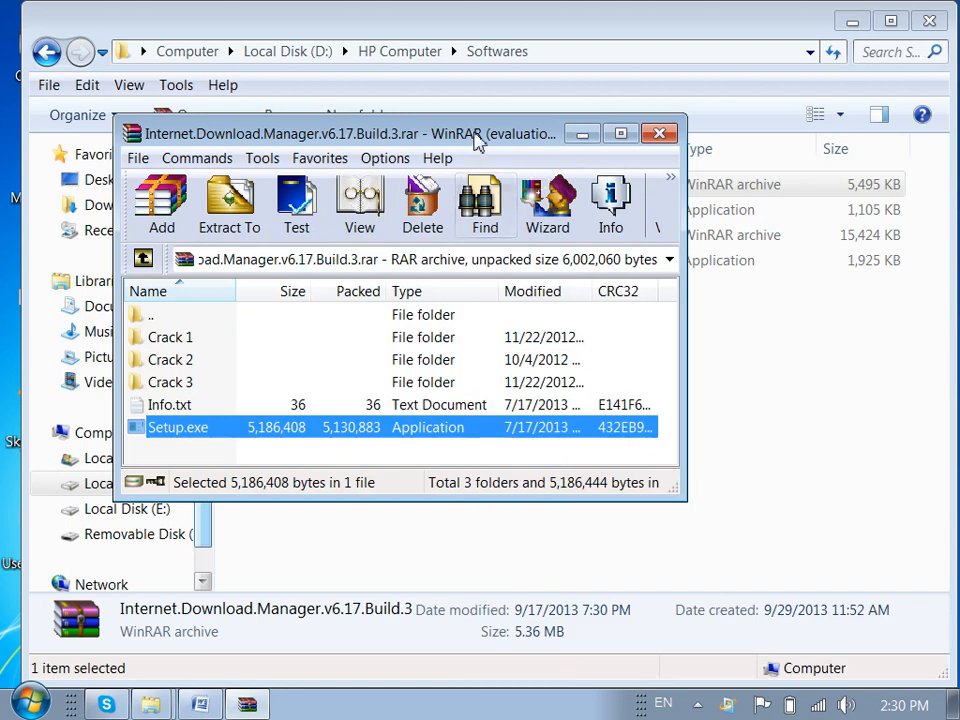
drag(476, 145, 784, 390)
click(543, 388)
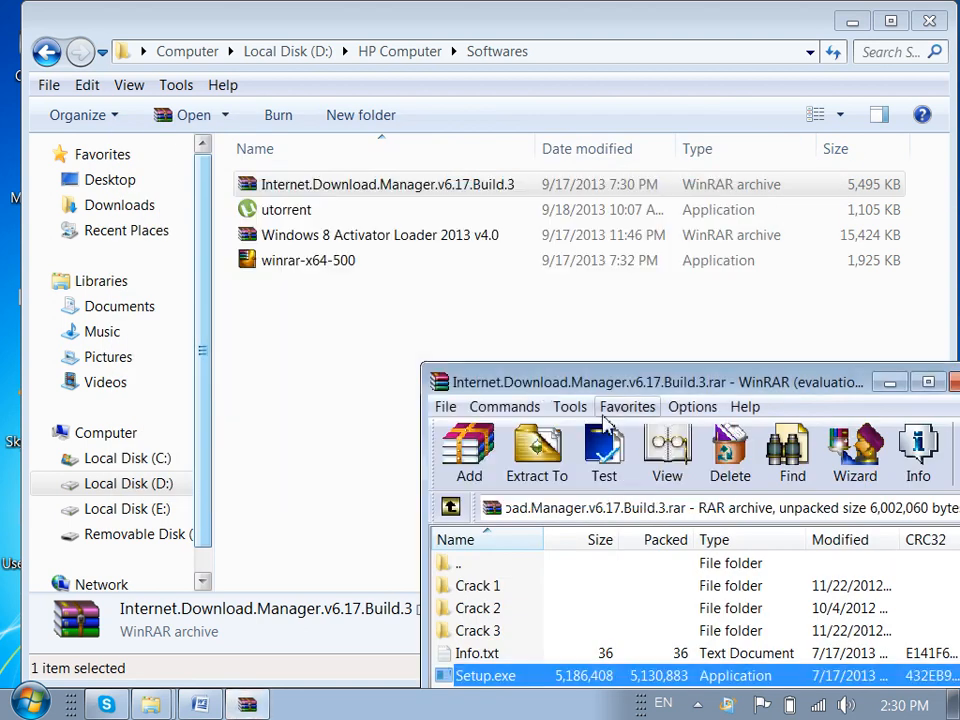
drag(671, 394, 478, 188)
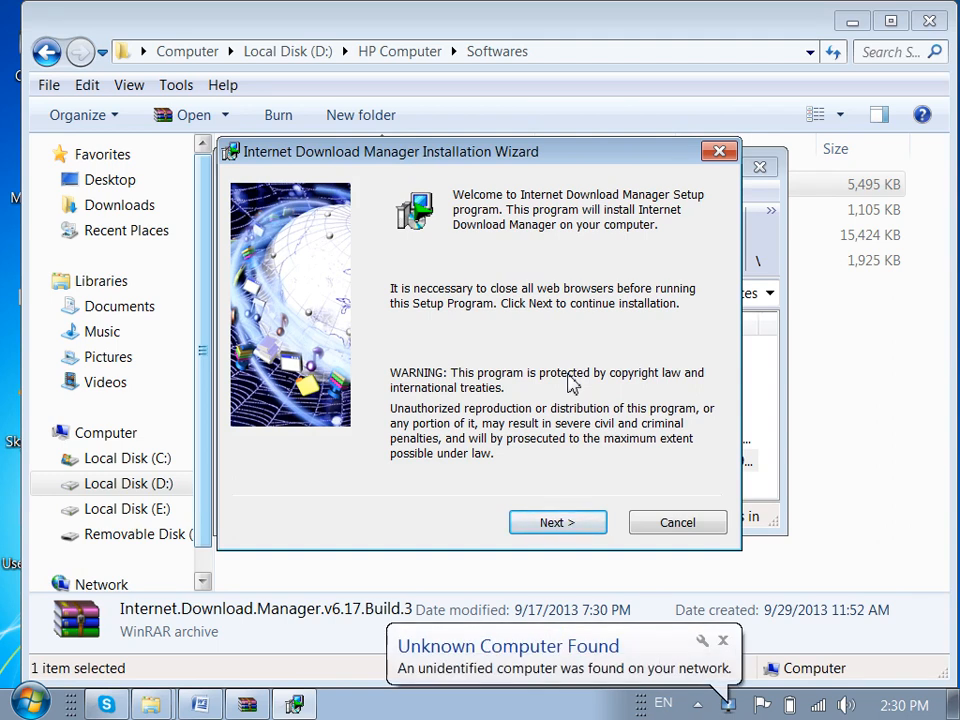
Complete the Internet Download Manager installation wizard, accepting the license and keeping the default options
click(545, 525)
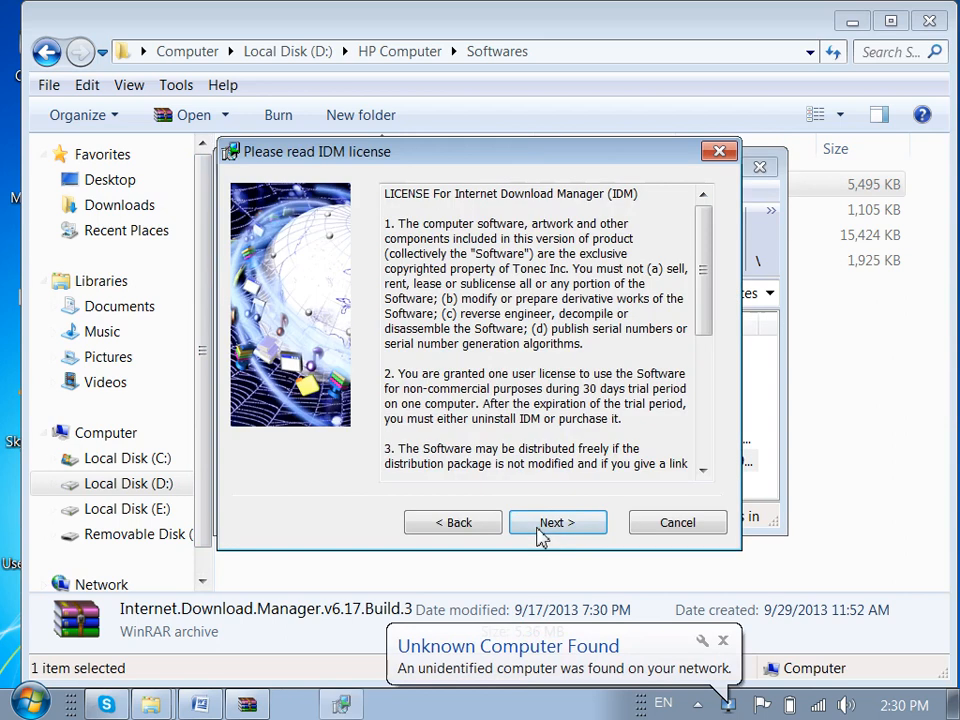
click(553, 524)
click(562, 524)
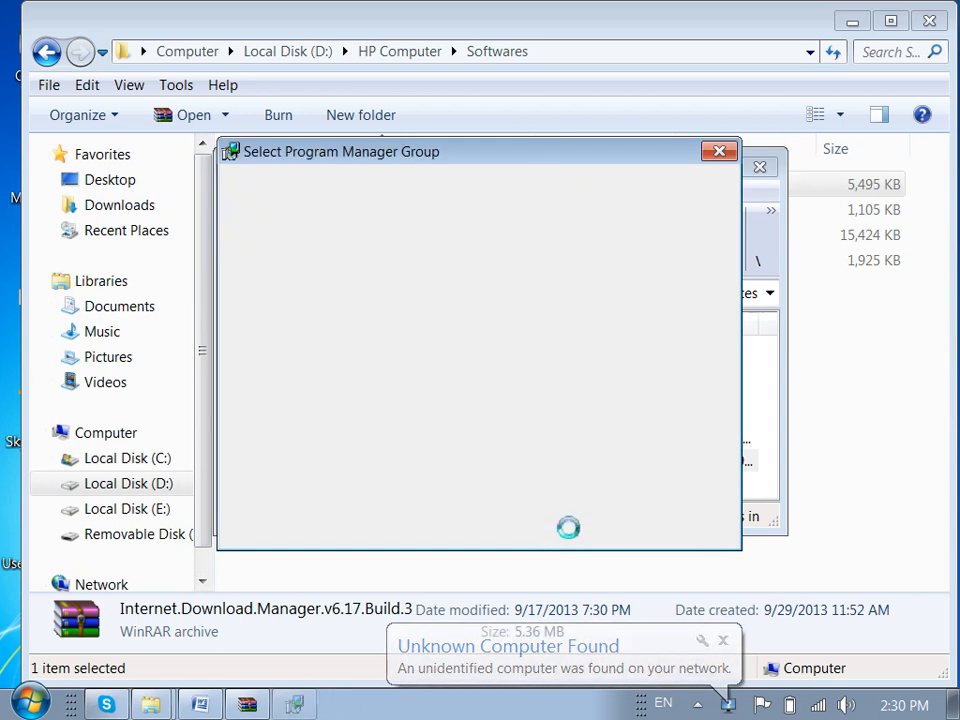
click(561, 522)
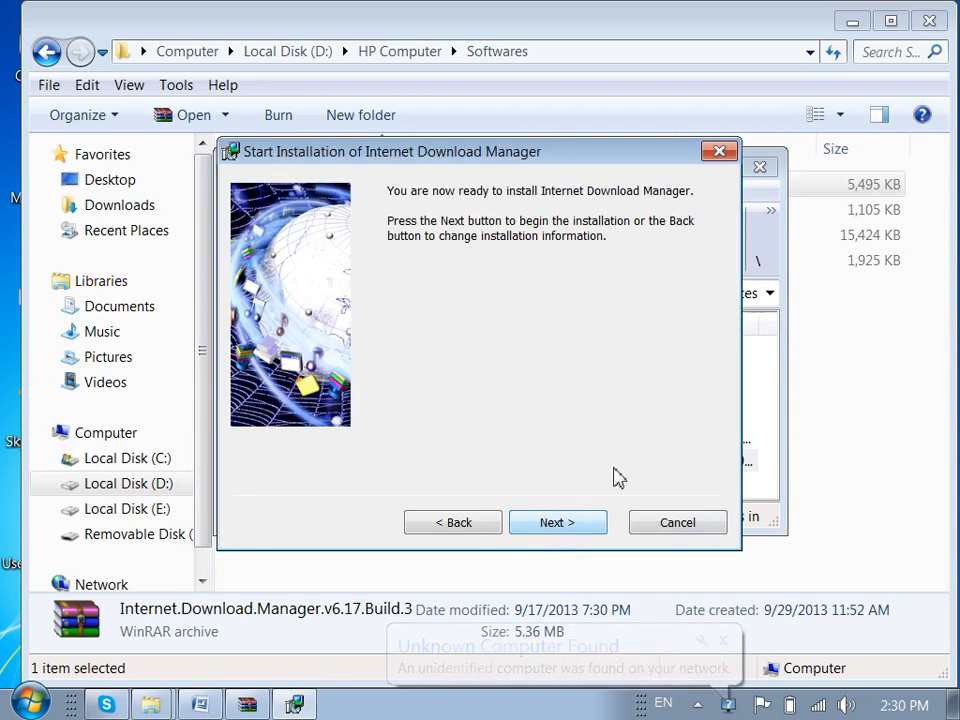
click(569, 526)
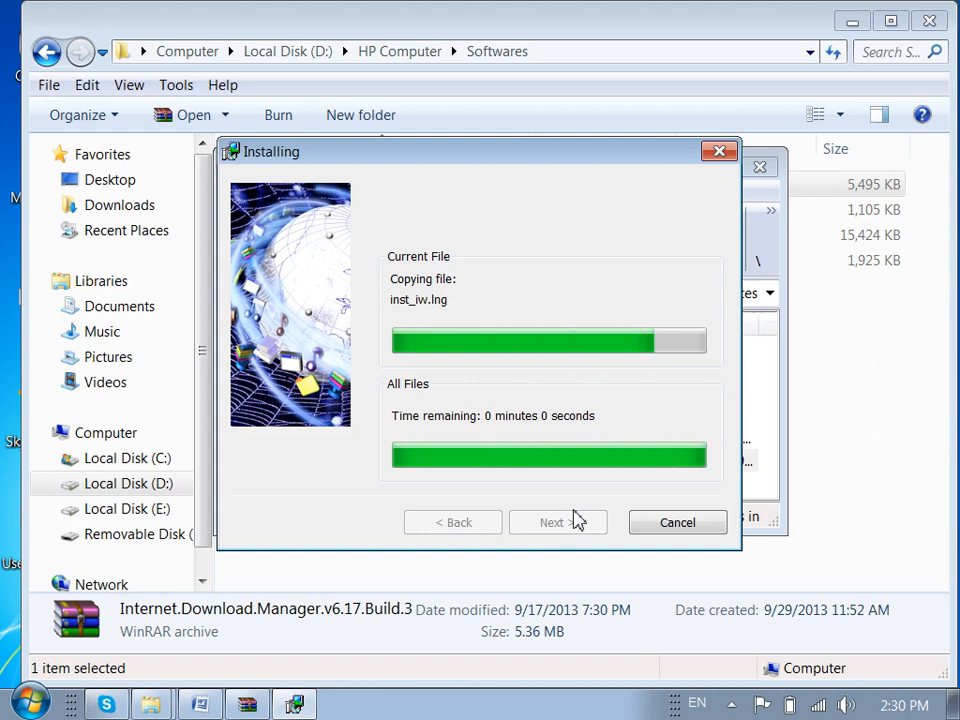
click(579, 528)
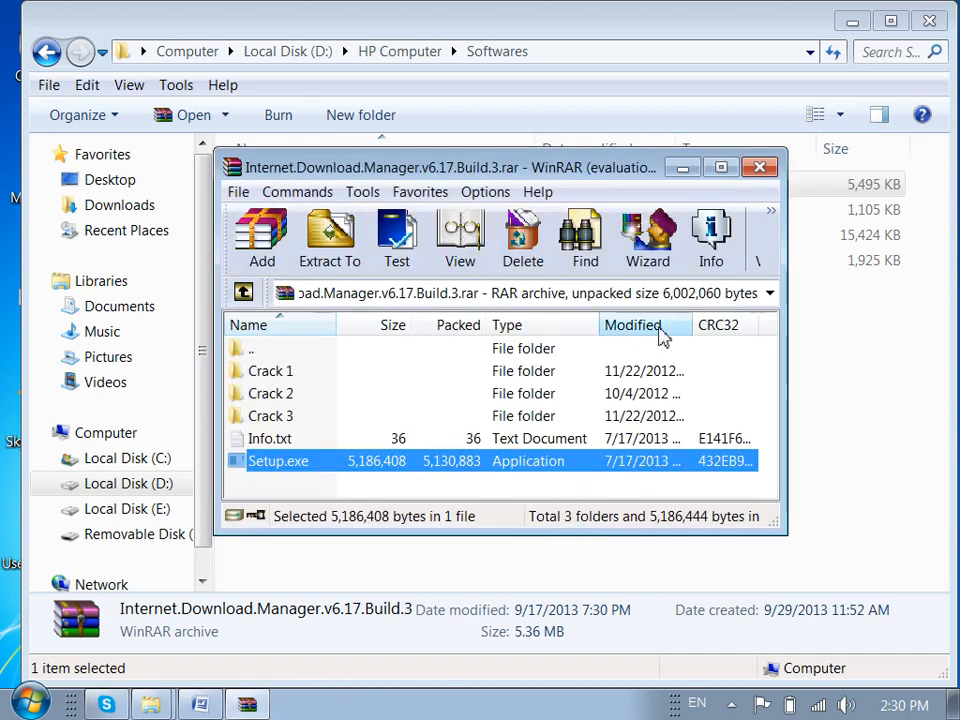
Return to the Internet Download Manager archive window, open its Crack 3 folder, and close the browser's welcome page
click(882, 331)
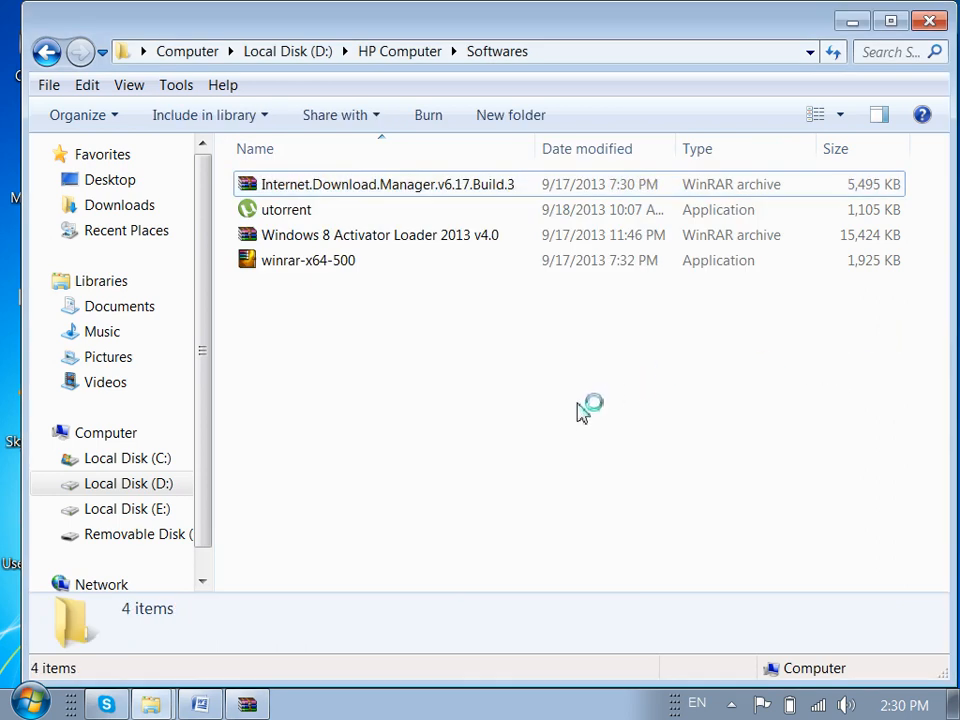
click(247, 705)
key(Return)
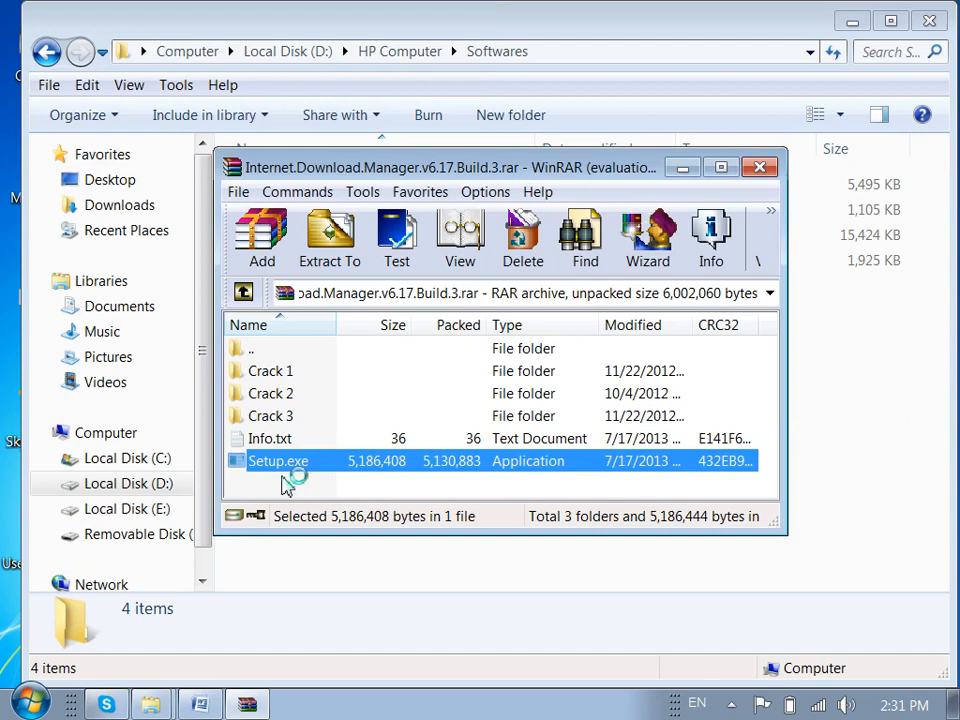
double_click(281, 418)
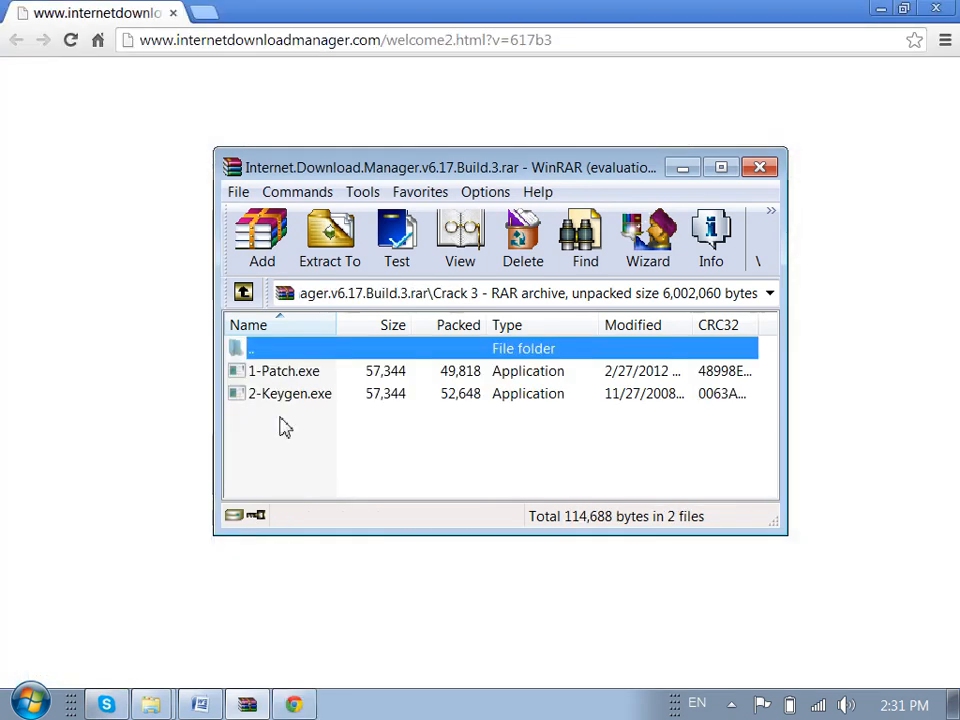
click(933, 11)
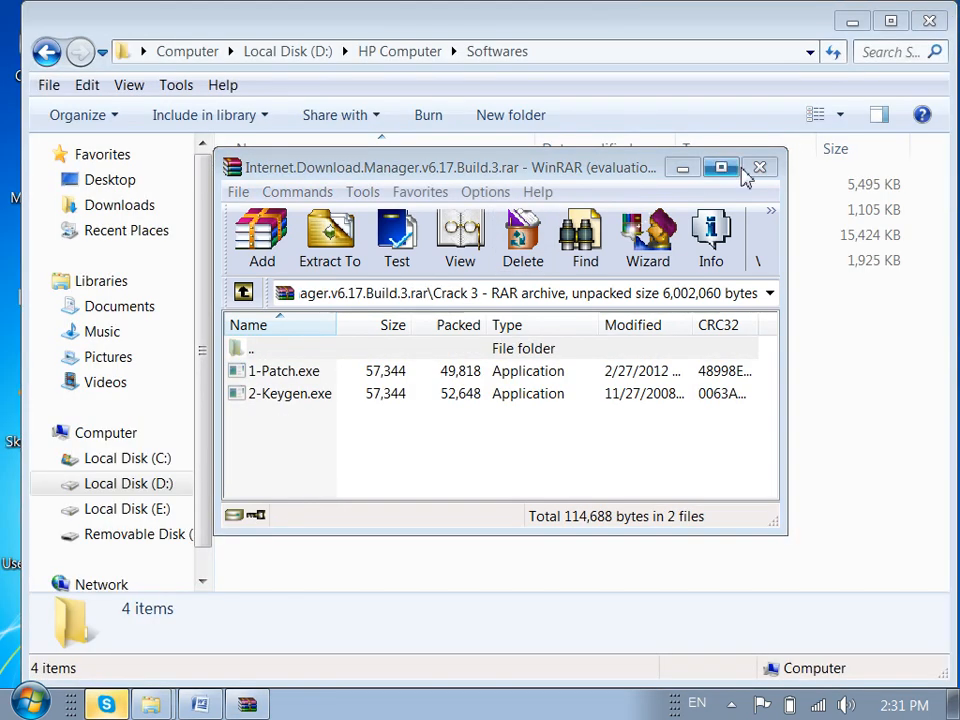
Try to run 2-Keygen.exe from the Crack 3 folder, then run 1-Patch.exe and close the patcher
double_click(296, 395)
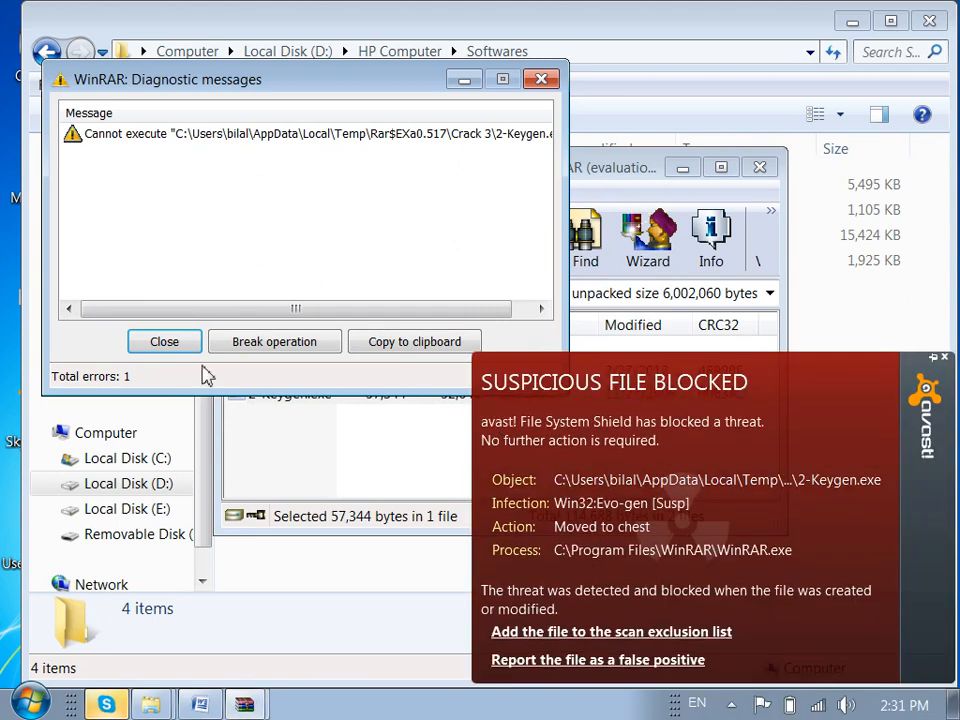
click(183, 349)
double_click(289, 376)
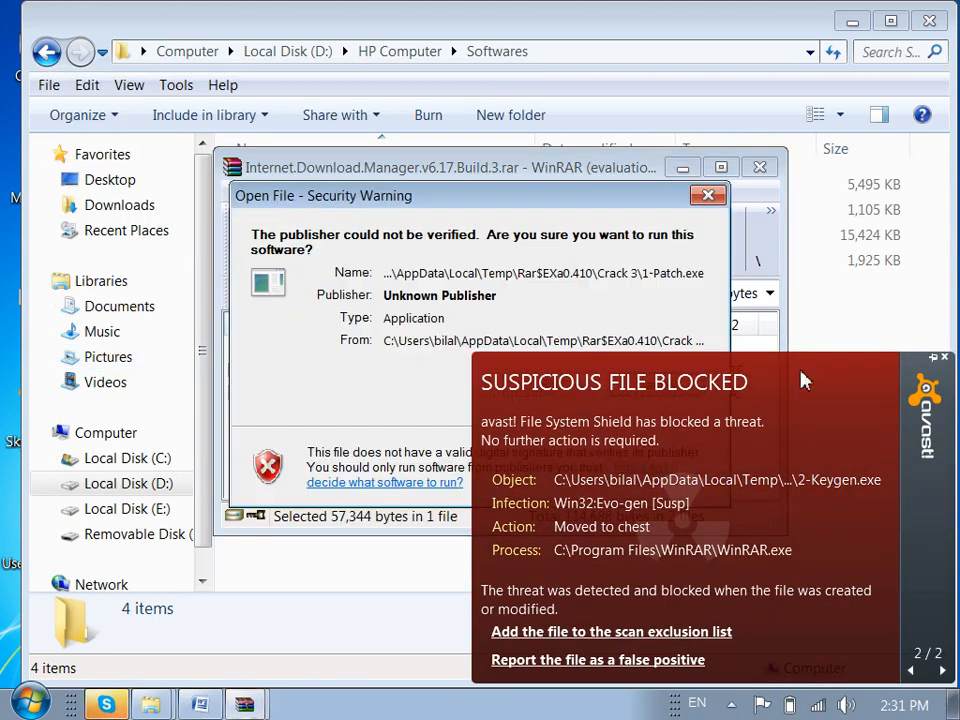
click(945, 359)
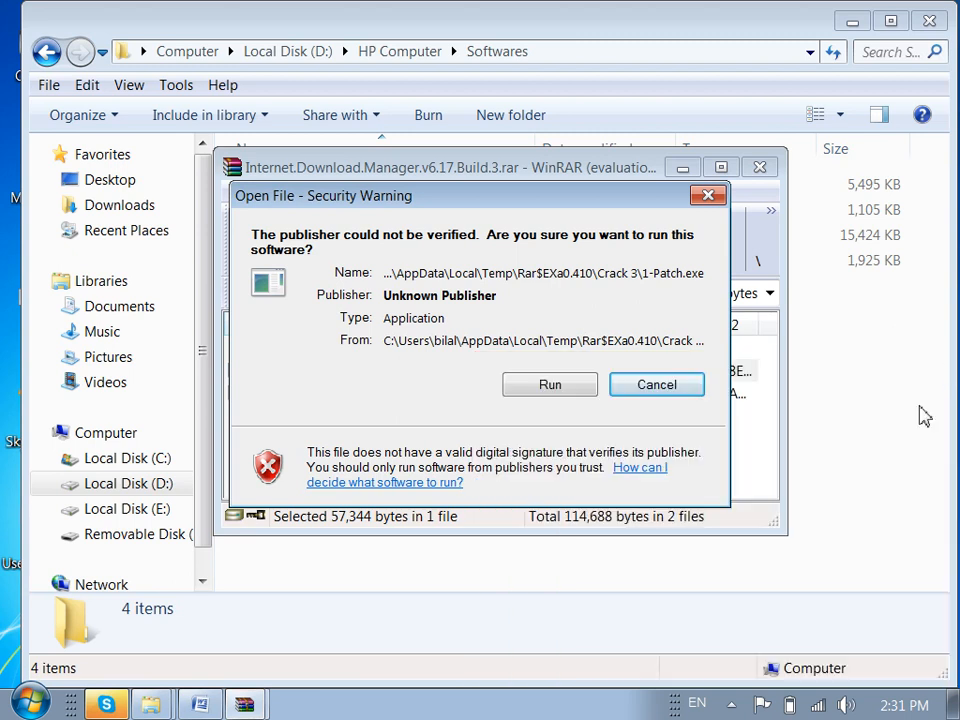
click(560, 392)
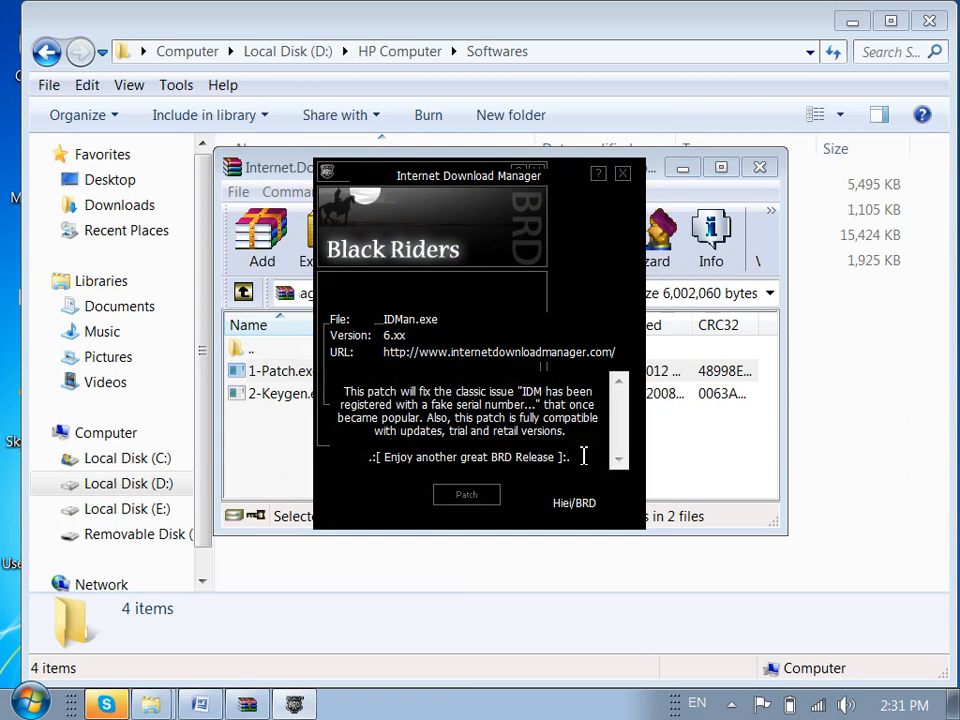
click(622, 174)
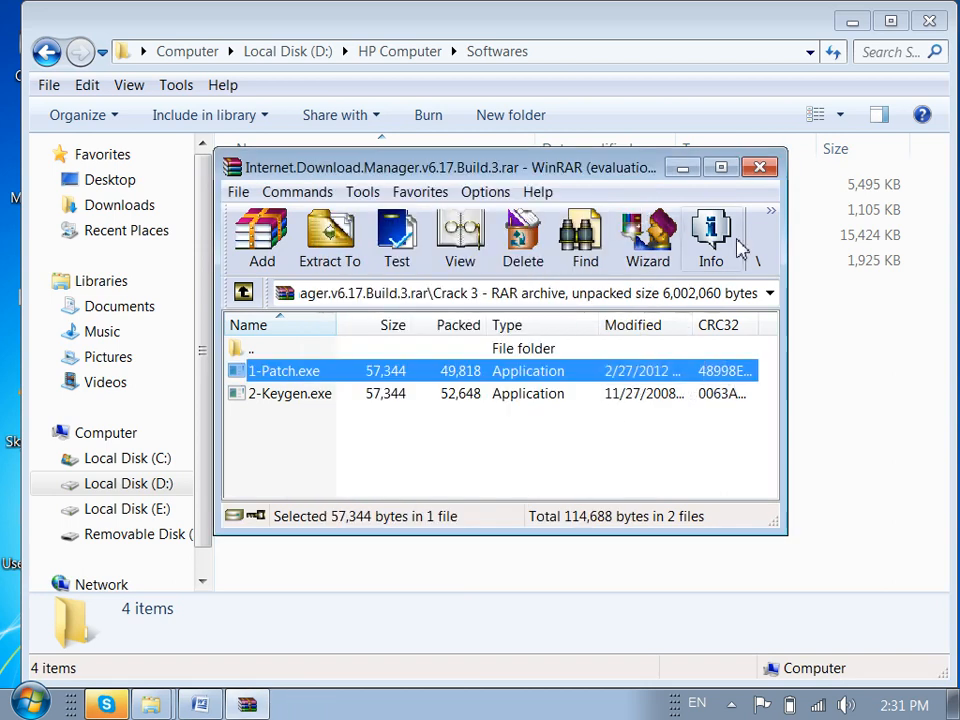
Close the archive and Softwares folder windows, and launch the installed Internet Download Manager, dismissing its Tip of the Day
click(759, 167)
click(929, 21)
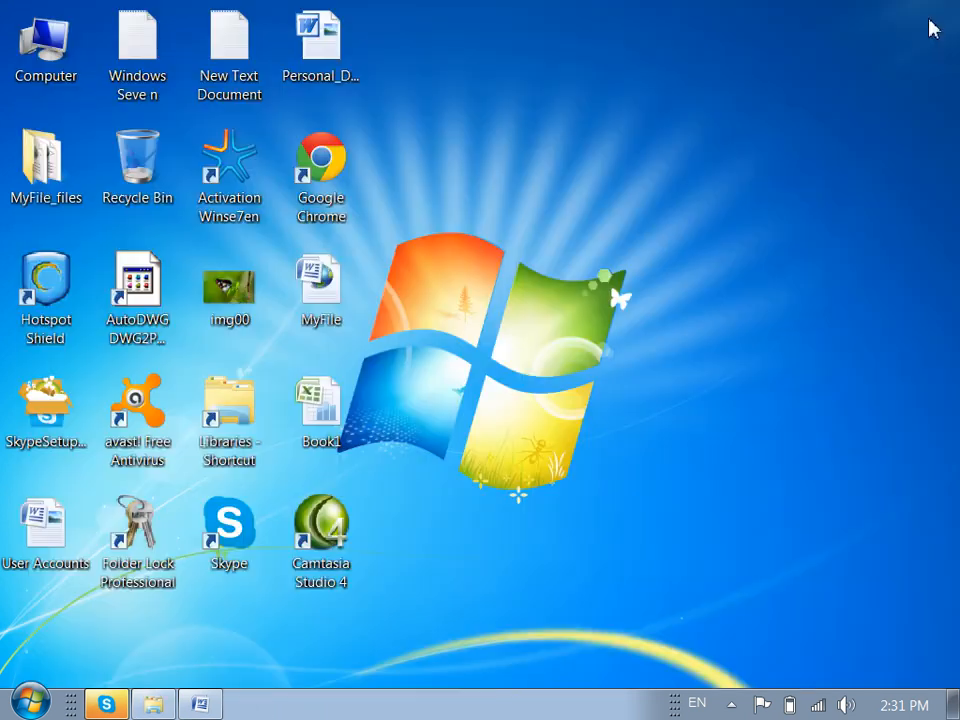
click(20, 698)
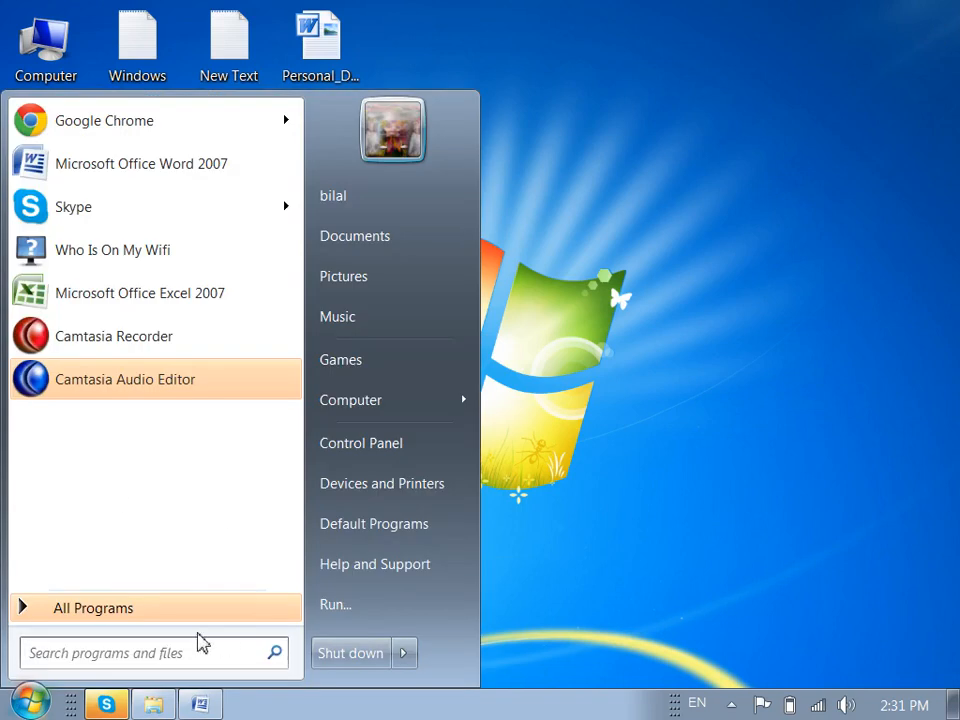
click(160, 608)
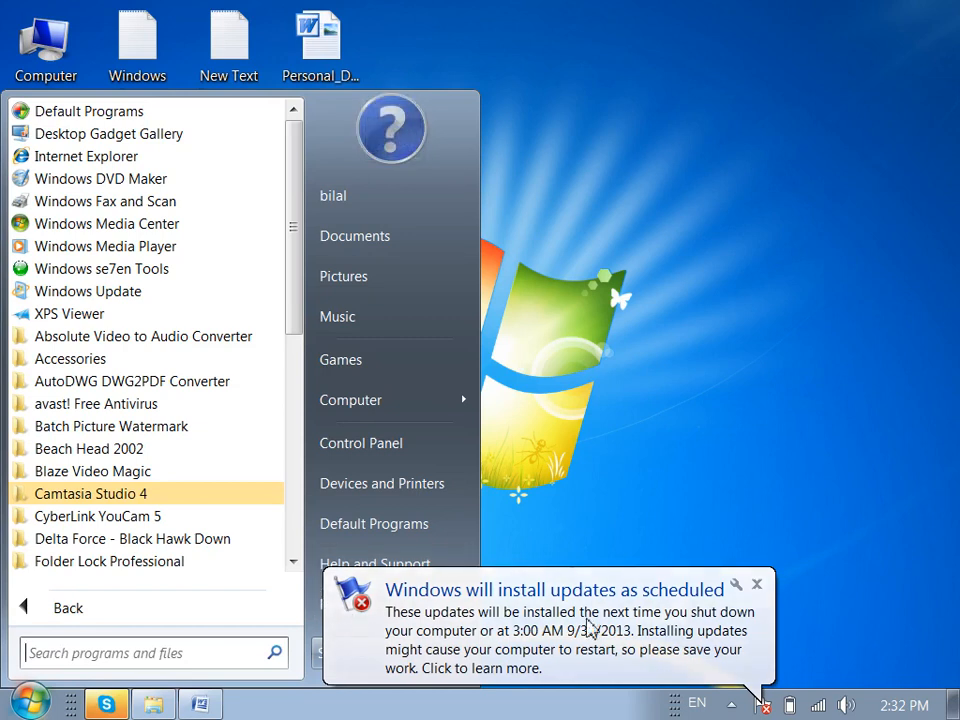
click(757, 585)
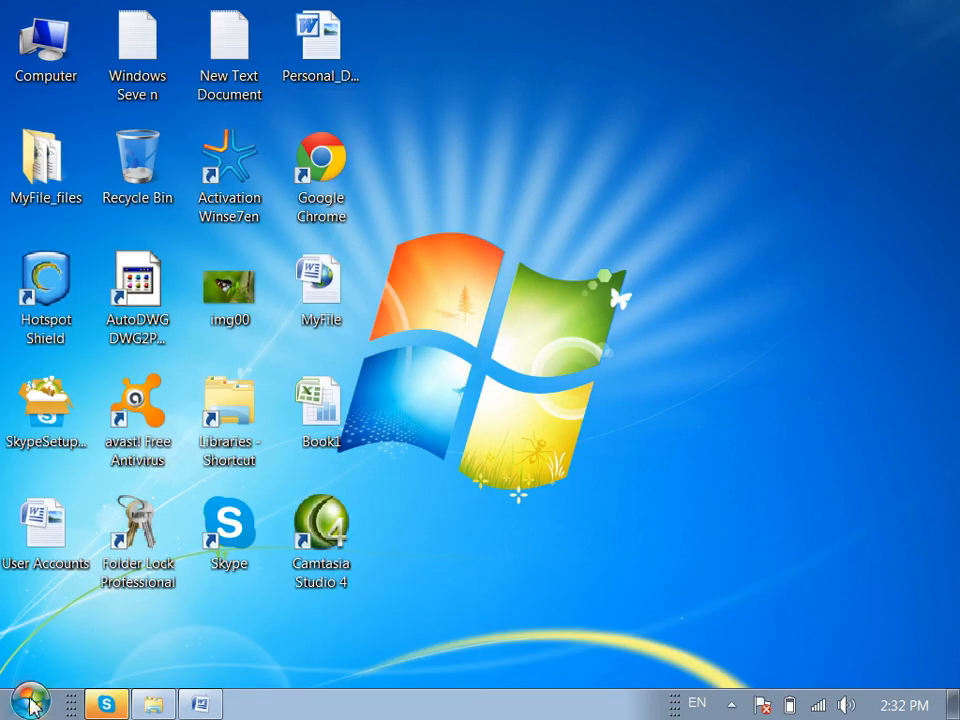
click(30, 703)
click(124, 612)
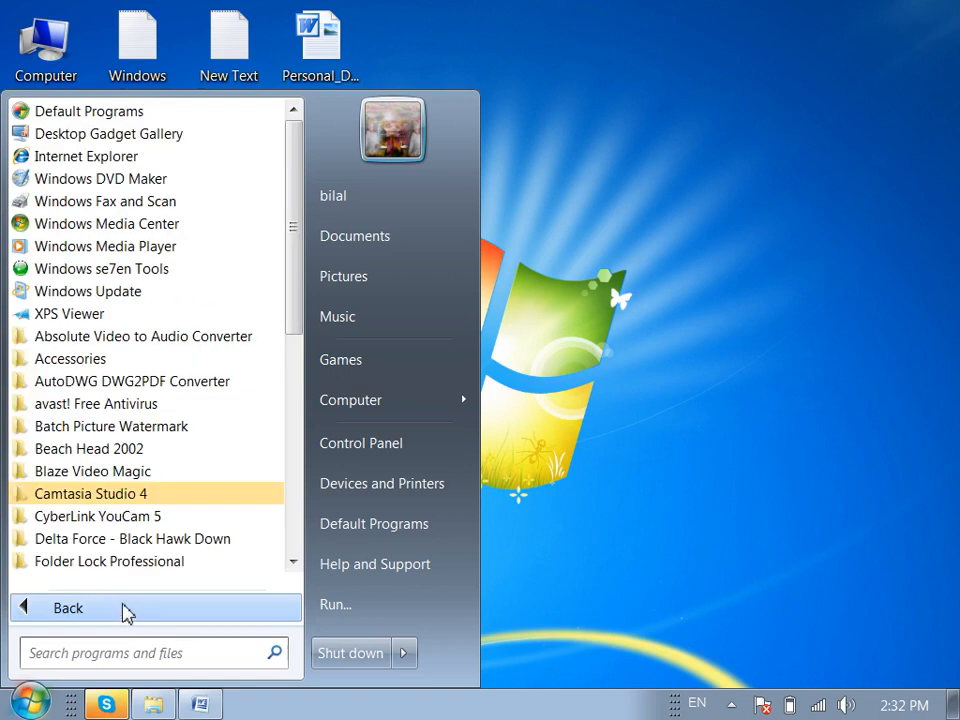
scroll(154, 546, down, 6)
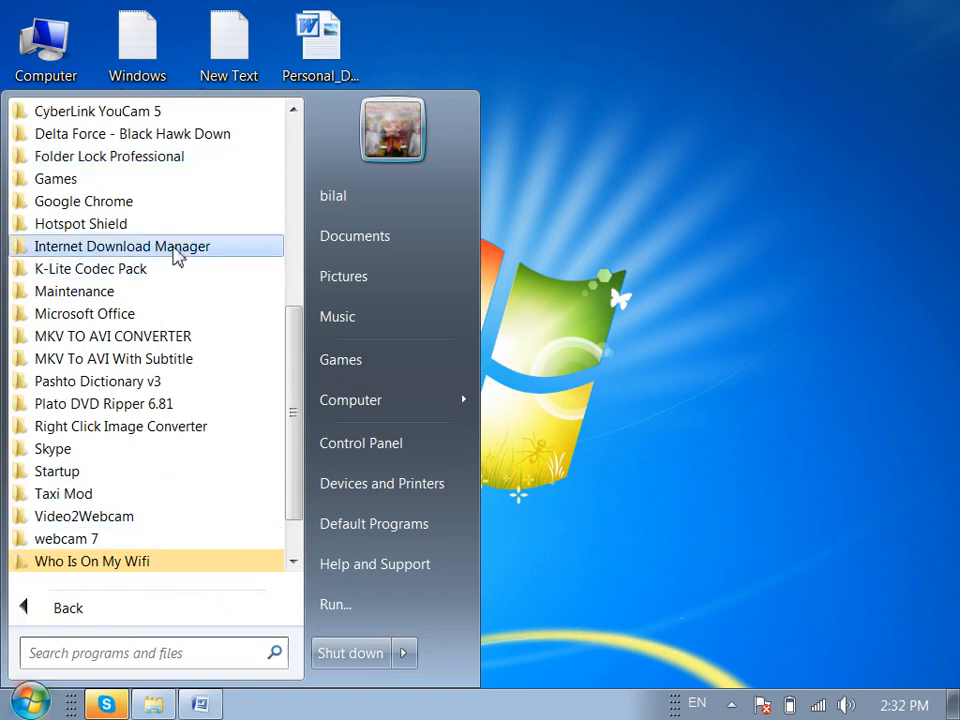
click(174, 248)
click(105, 336)
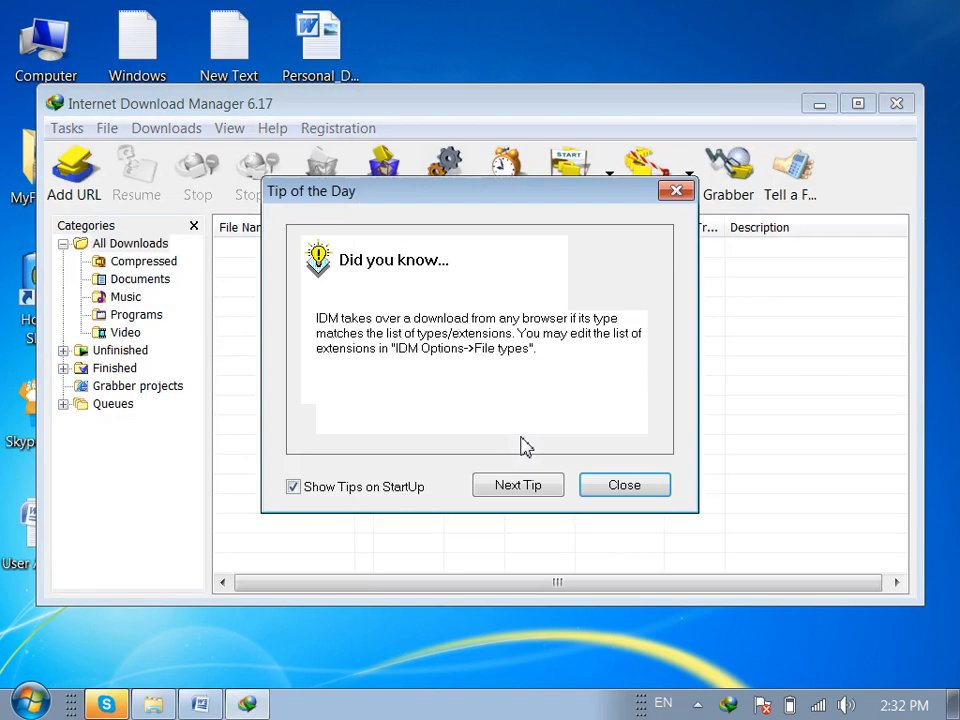
click(617, 489)
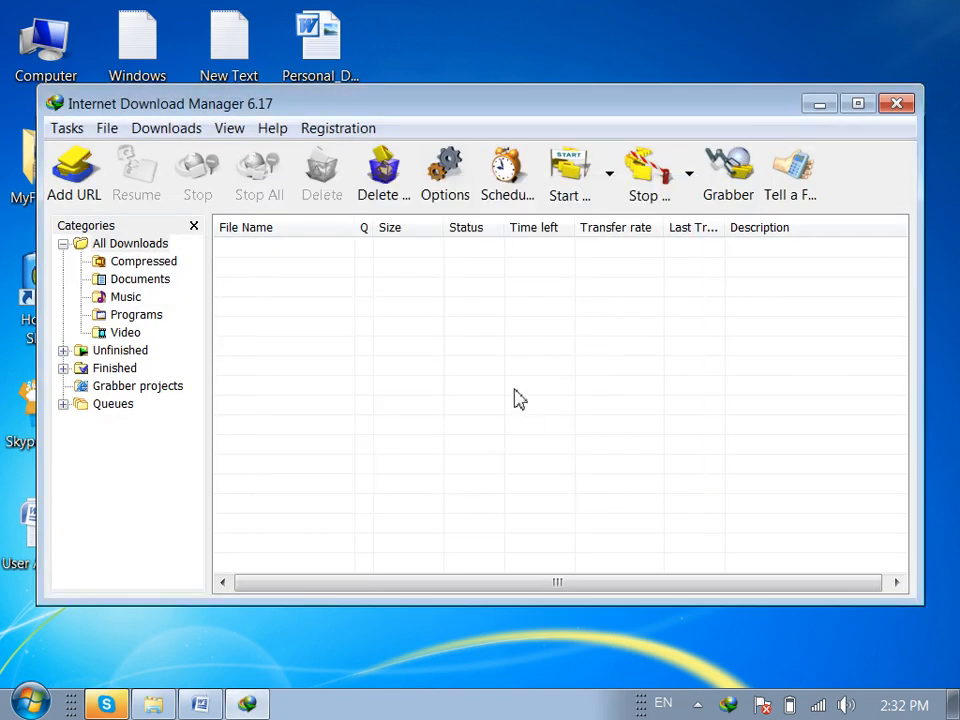
View the default download settings in the Internet Download Manager options and close the dialog
click(443, 190)
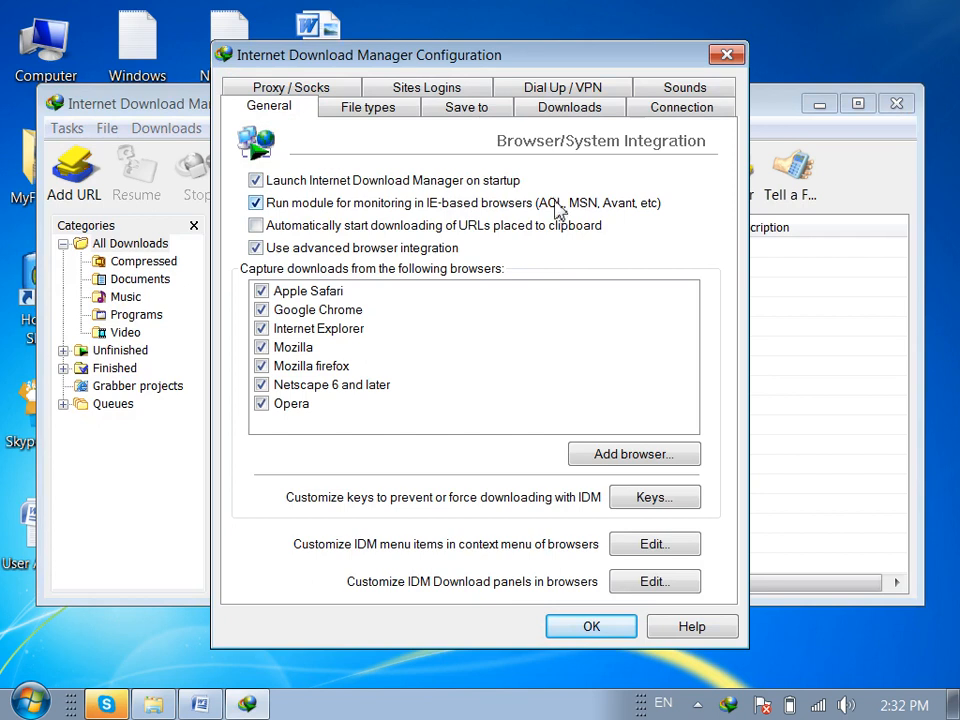
click(541, 110)
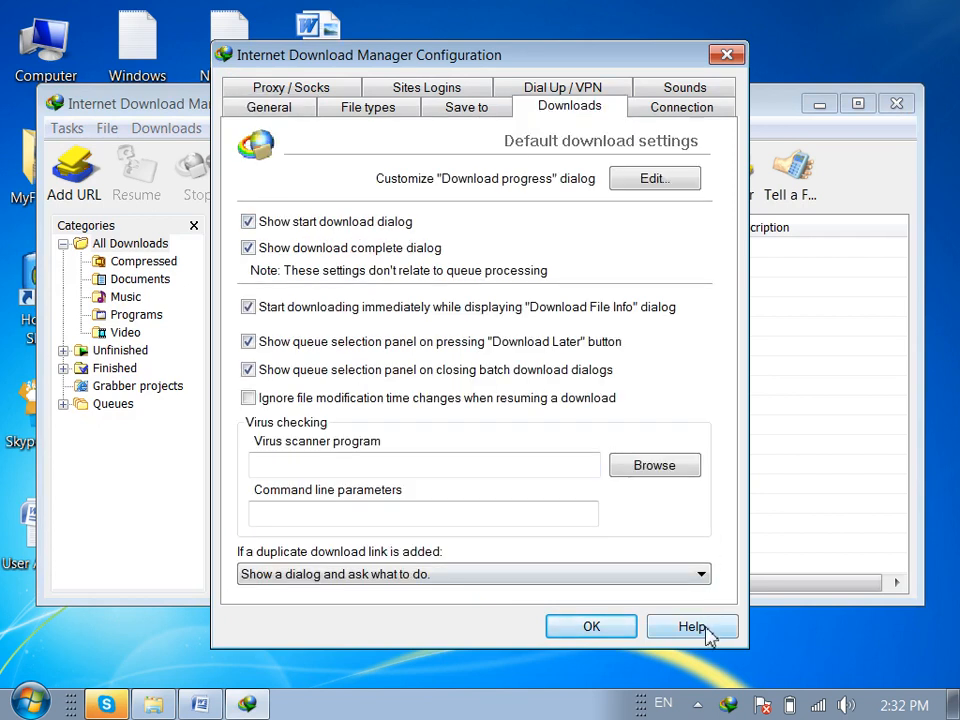
click(619, 630)
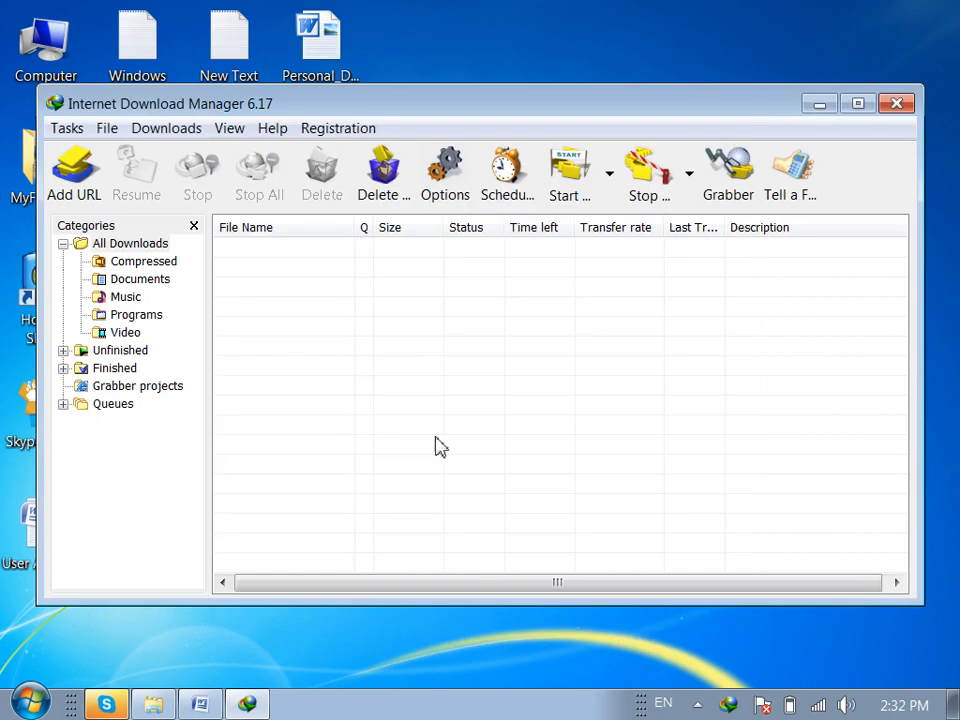
Reopen the Internet Download Manager options and examine the Dial Up / VPN, Sites Logins and Downloads settings
click(176, 131)
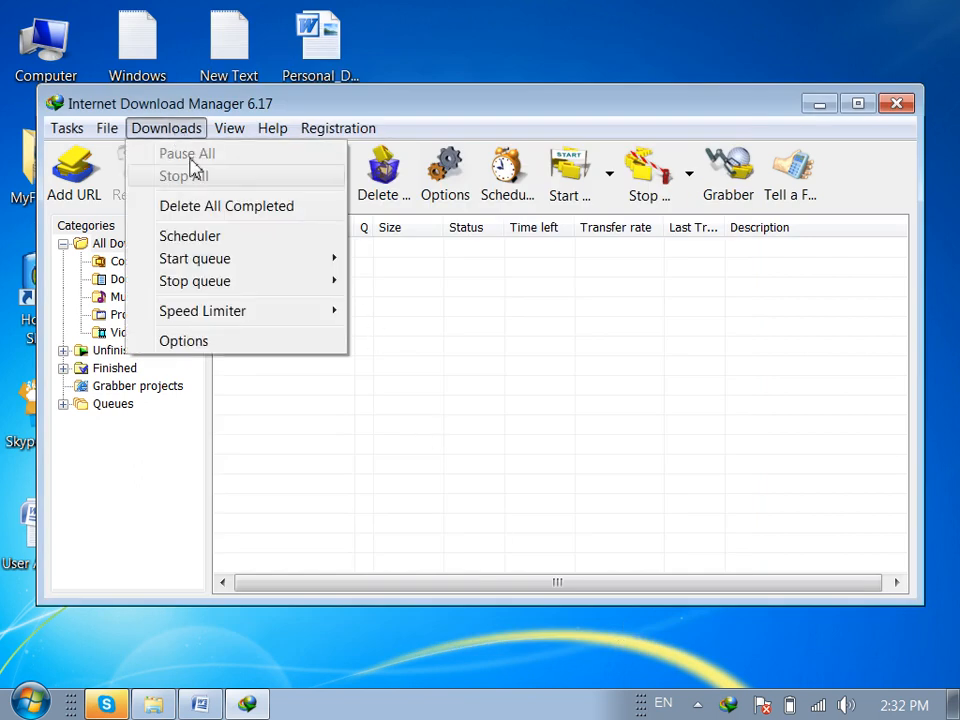
mouse_move(262, 138)
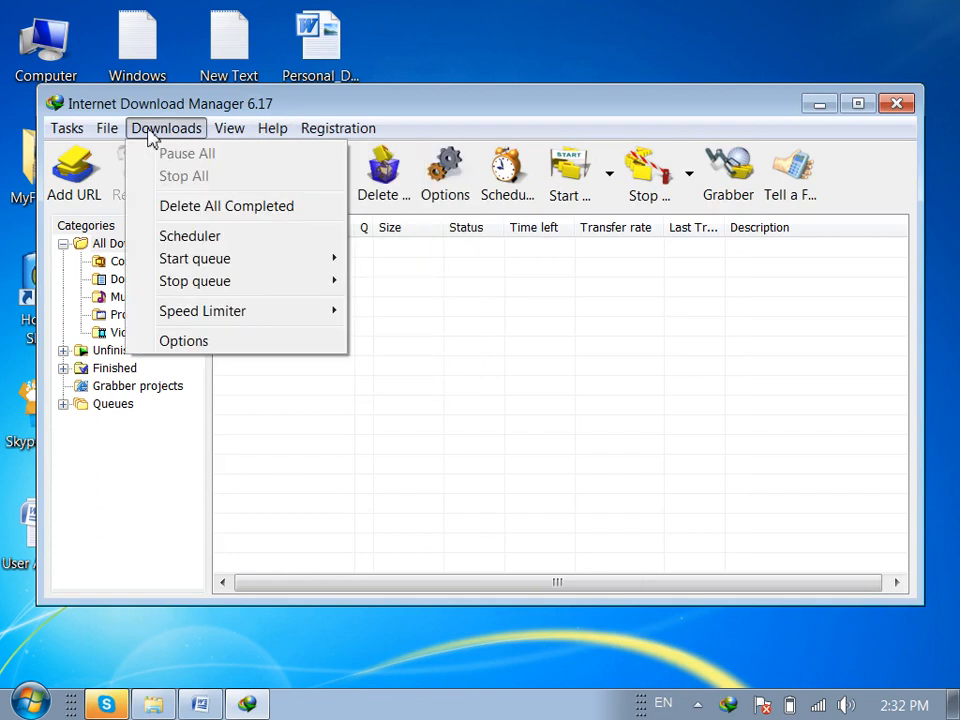
mouse_move(165, 136)
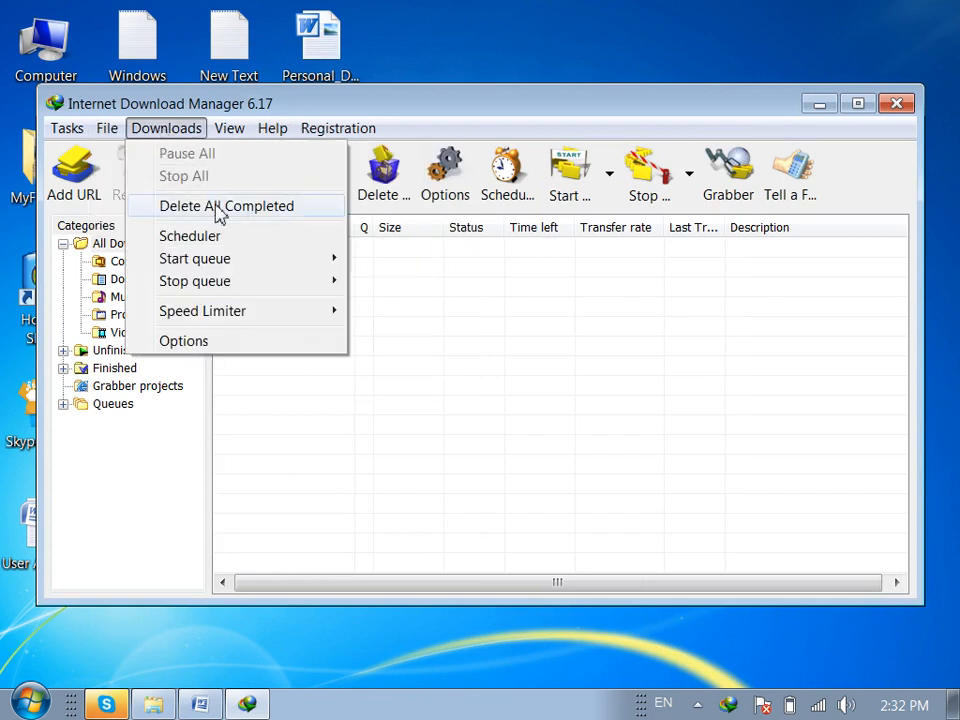
click(224, 339)
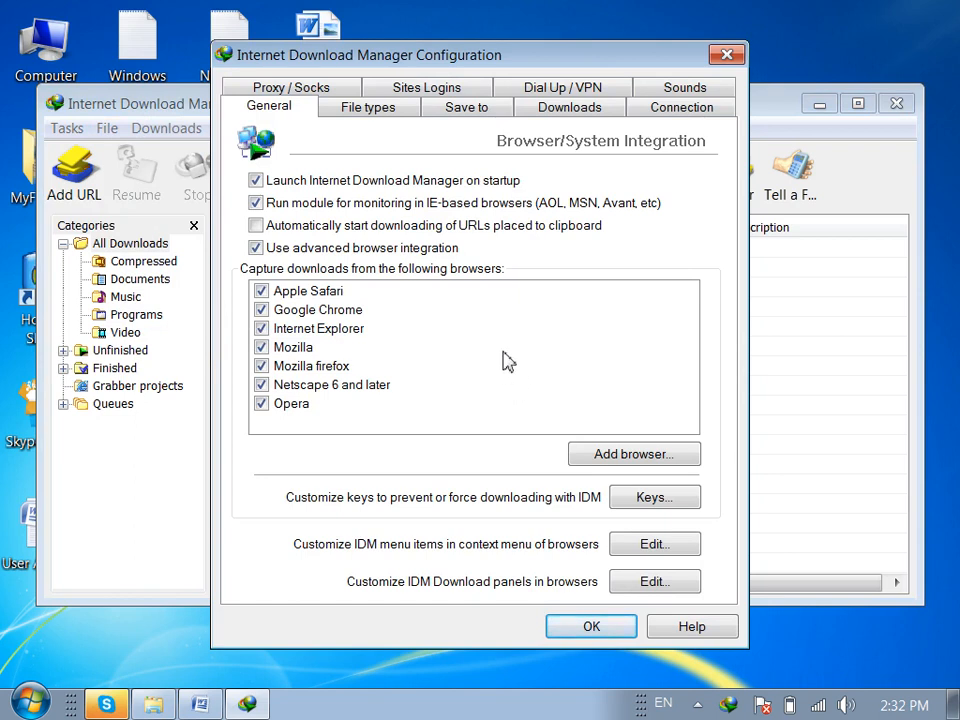
click(549, 112)
click(557, 93)
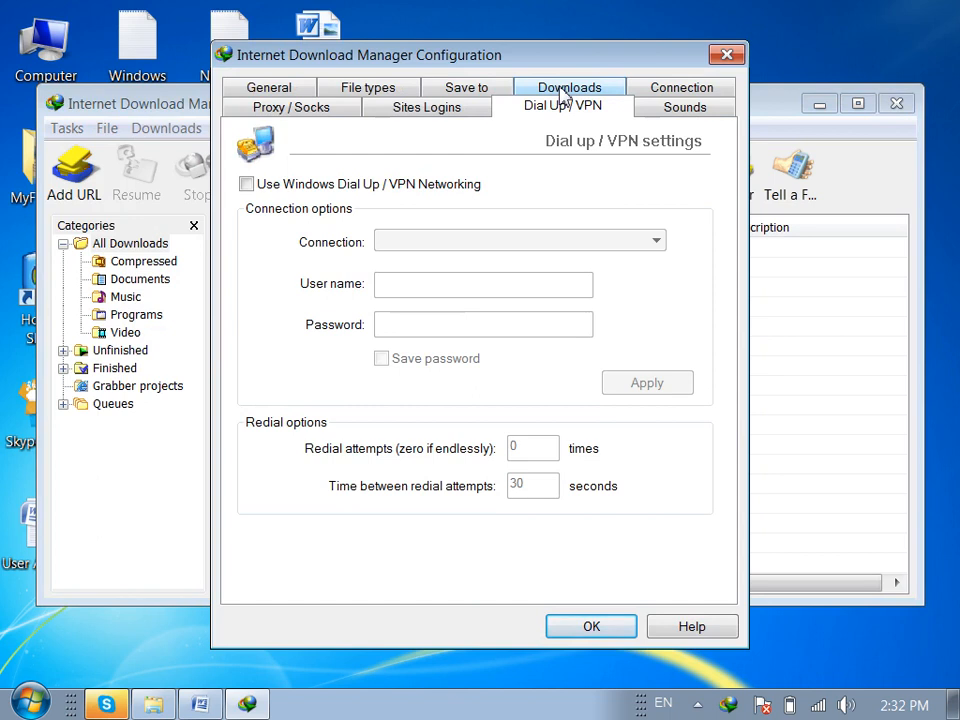
click(440, 114)
click(552, 110)
click(568, 88)
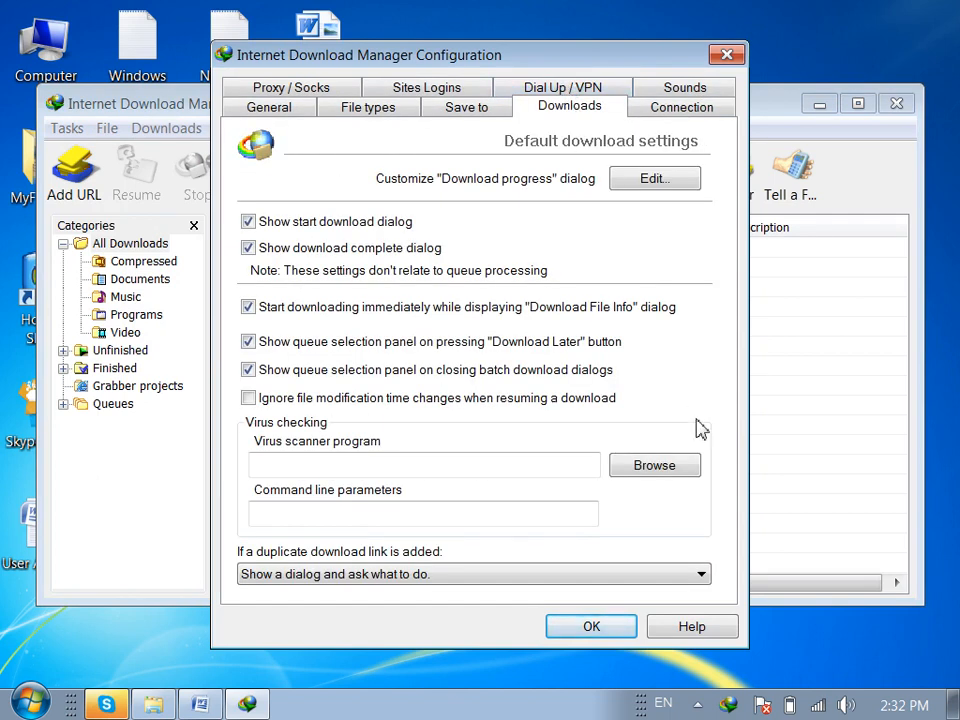
View the Connection settings, close the options, then reopen them to check the General browser integration settings and close them again
click(672, 110)
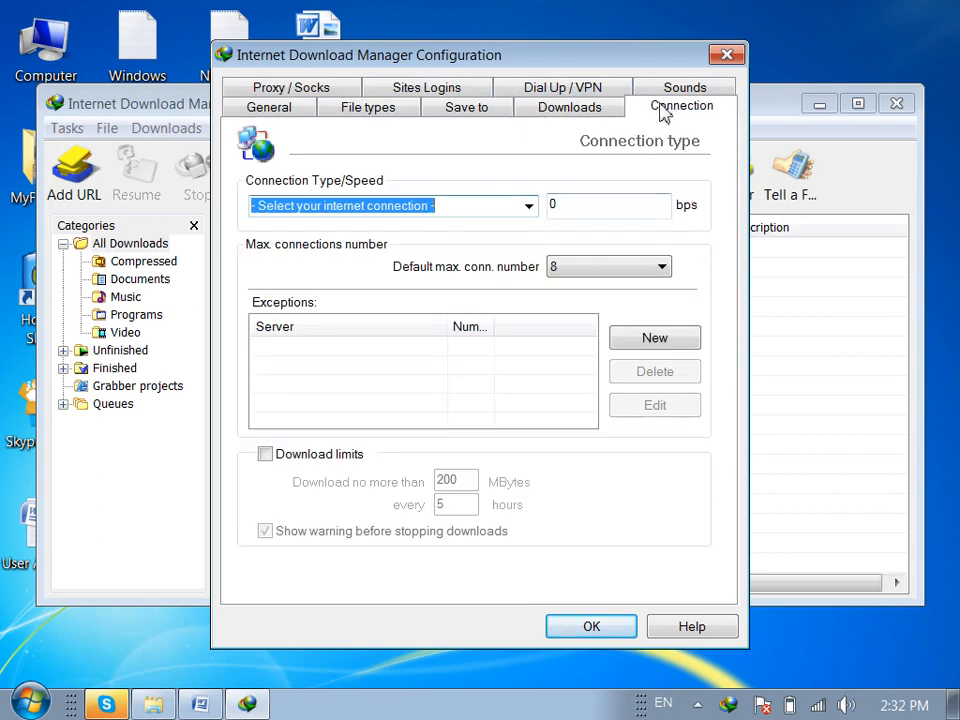
click(612, 630)
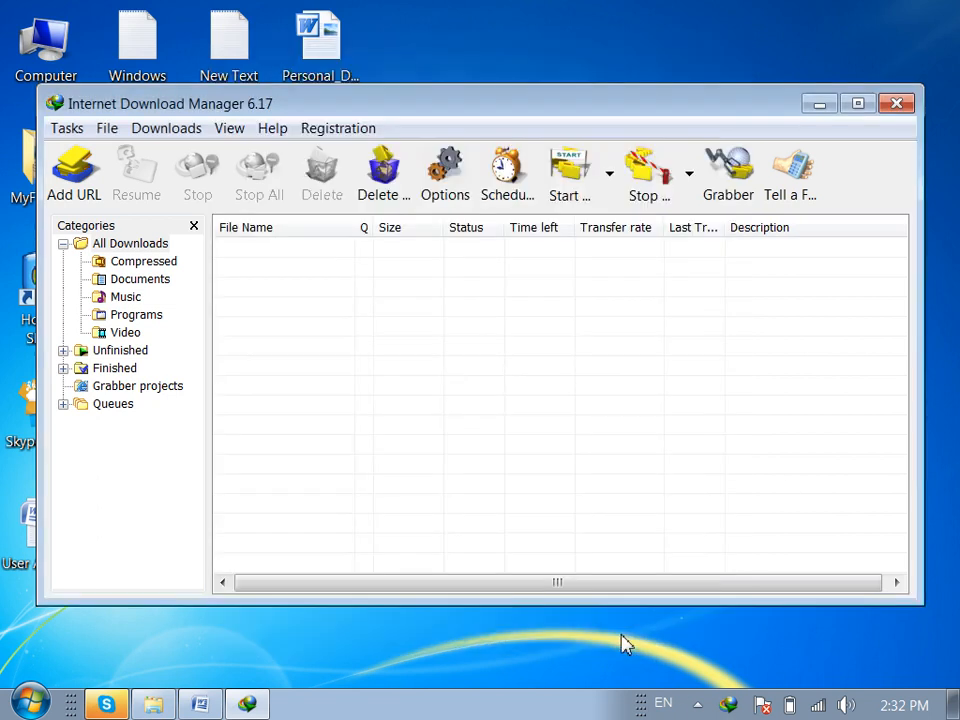
click(453, 177)
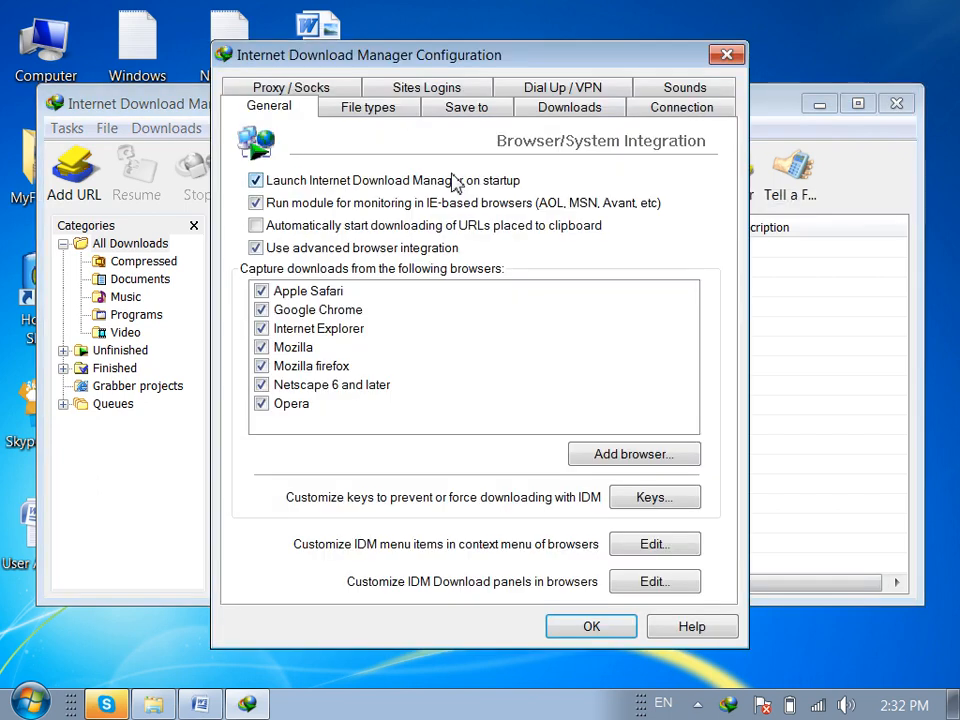
click(736, 57)
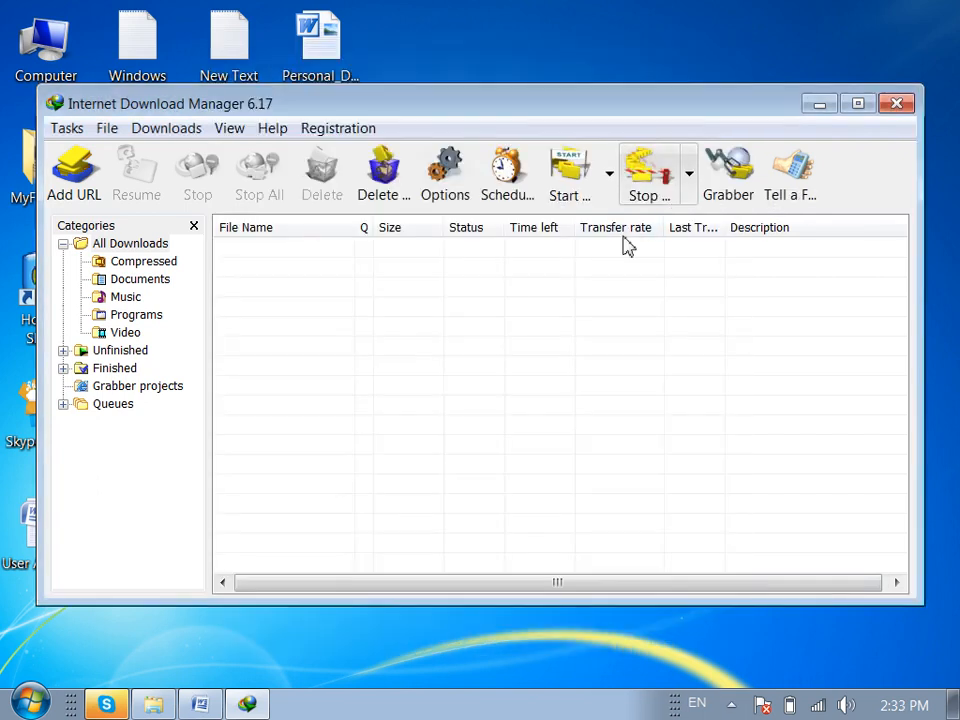
In the download manager's Connection options, set the connection type to Other with a speed of 999999999 bps
click(180, 129)
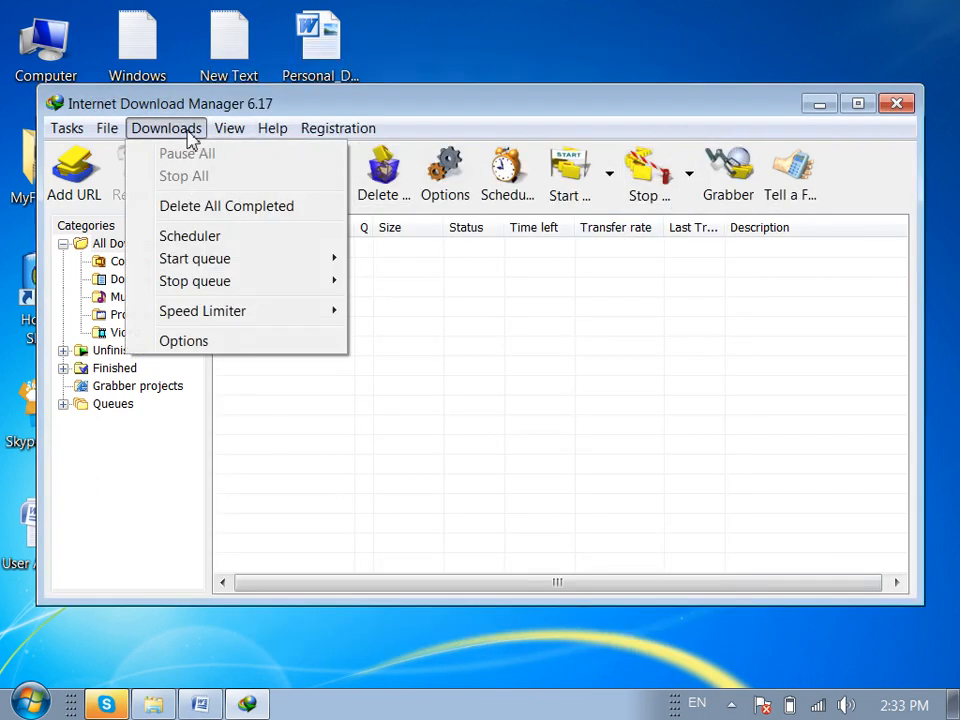
click(232, 345)
click(662, 108)
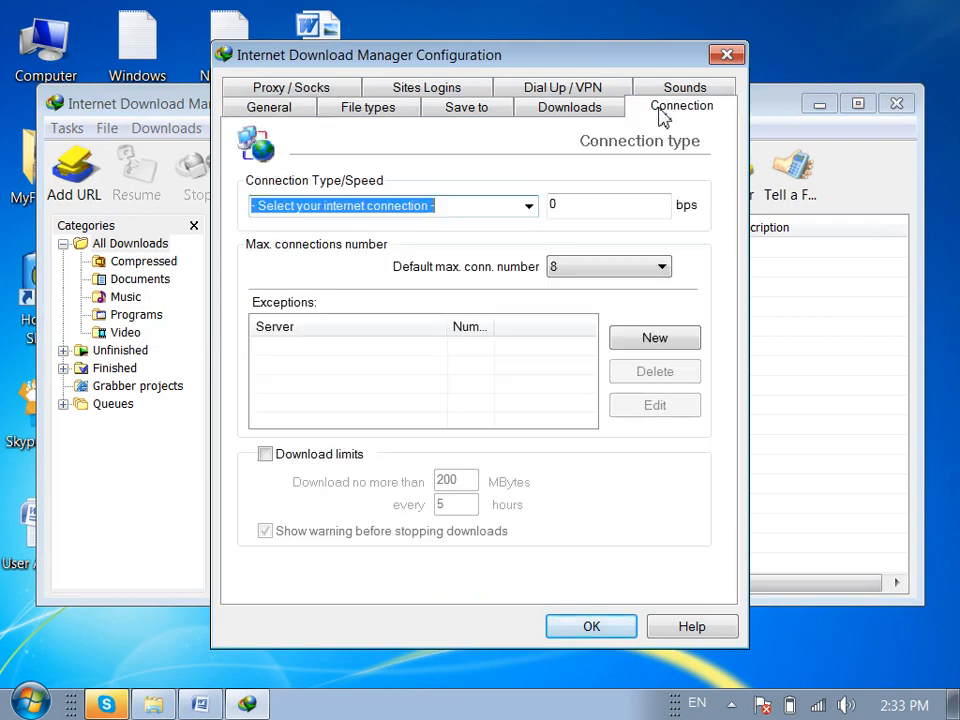
click(529, 206)
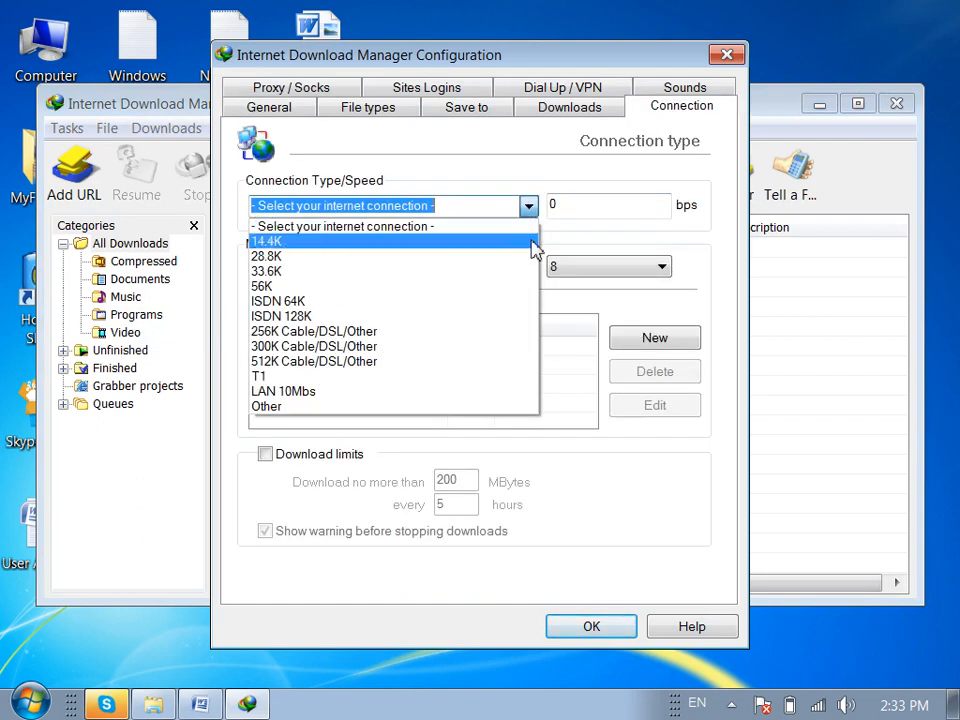
click(343, 407)
click(596, 208)
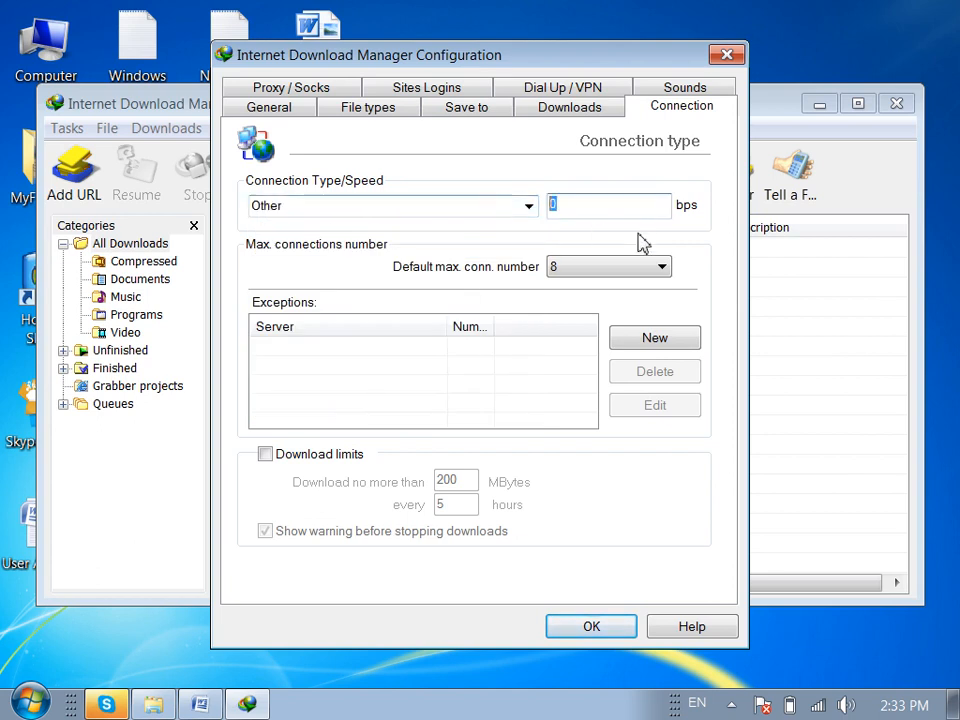
text(9999999999999999999)
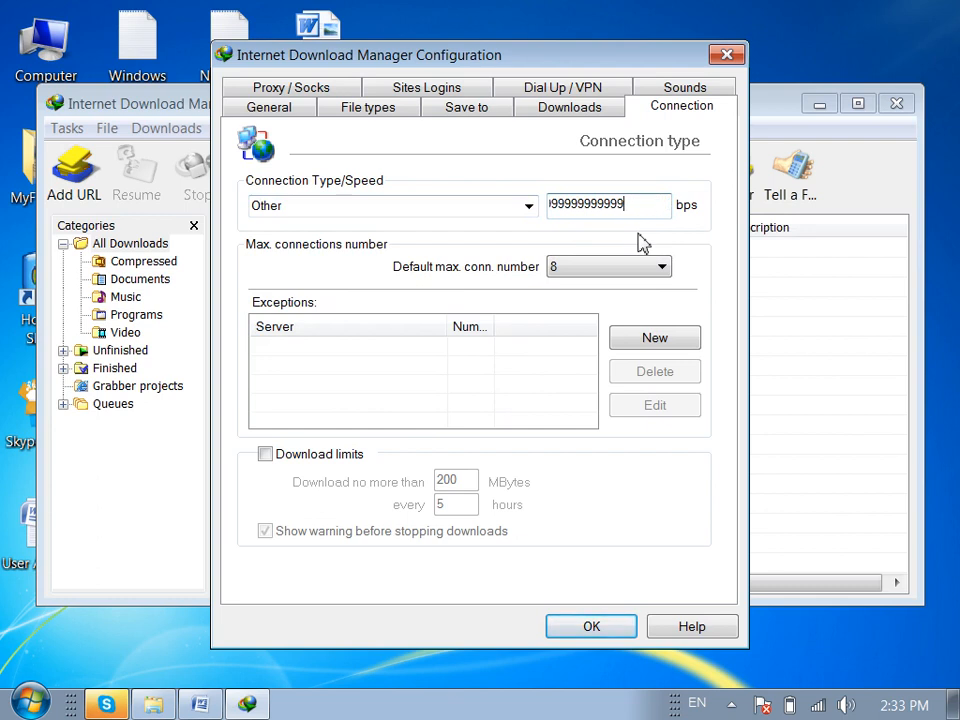
key(BackSpace)
key(BackSpace)
key(BackSpace)
key(BackSpace)
key(BackSpace)
key(BackSpace)
key(BackSpace)
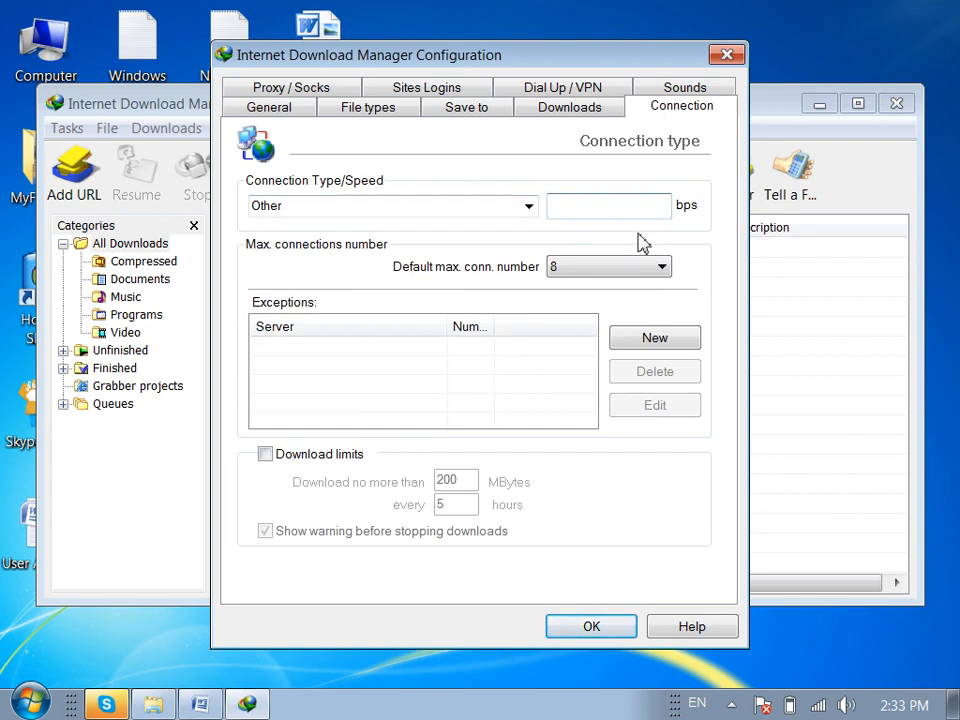
text(999999999)
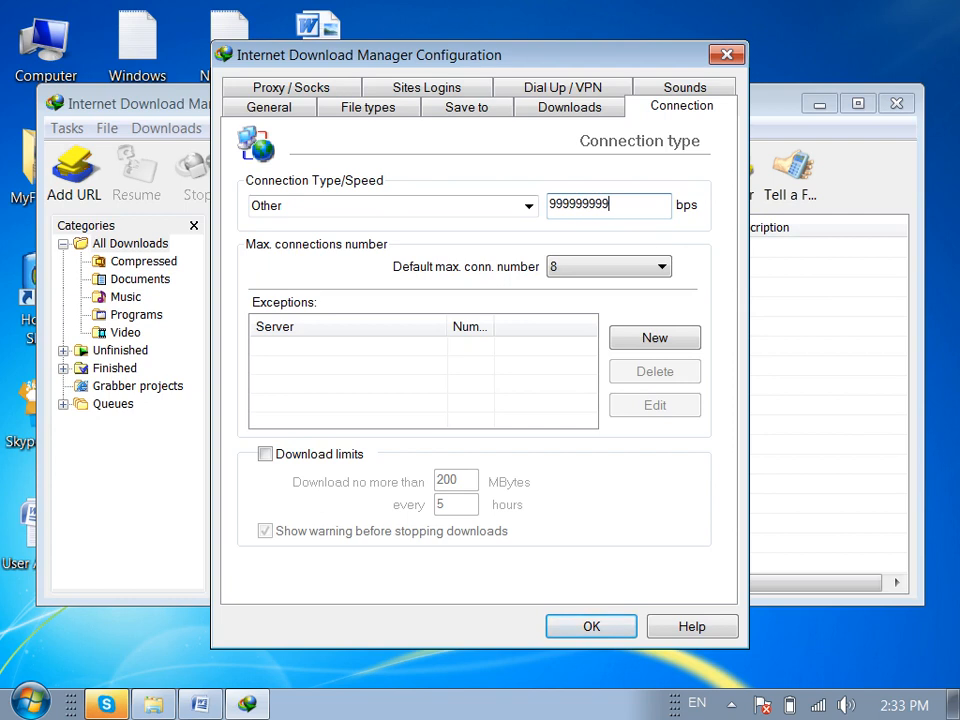
Set the default maximum connection number to 16, accept the configuration, and close Internet Download Manager
click(598, 267)
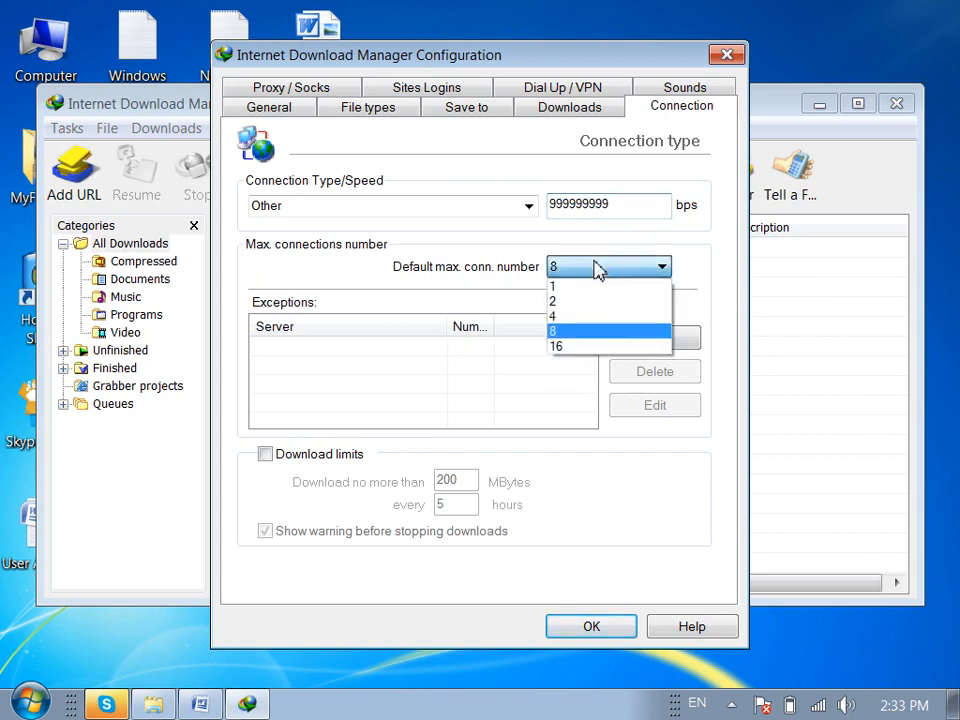
click(586, 352)
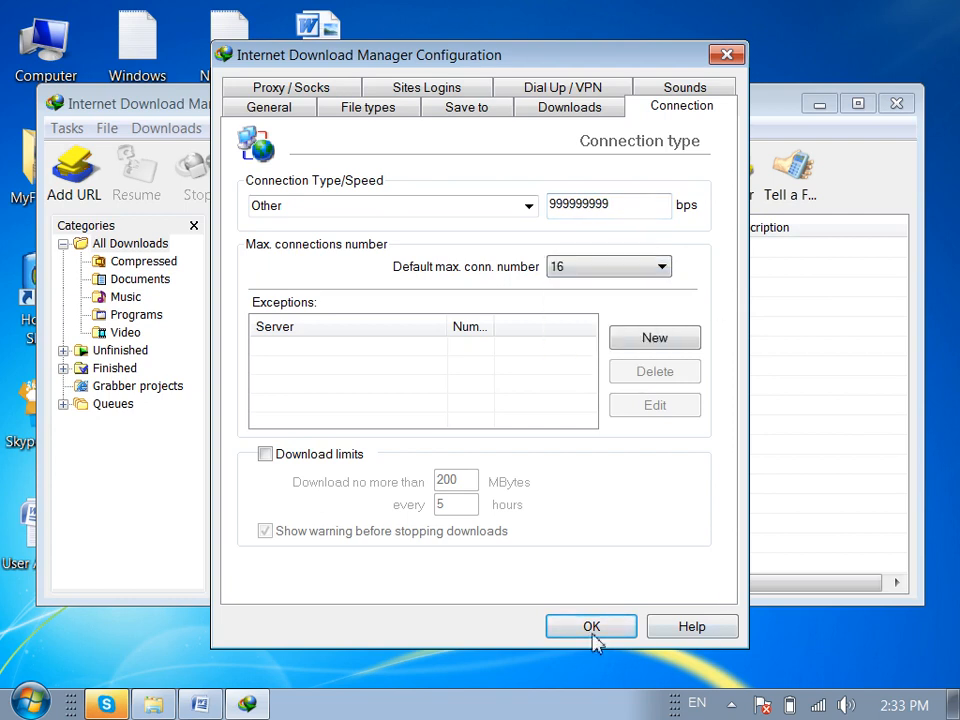
click(591, 627)
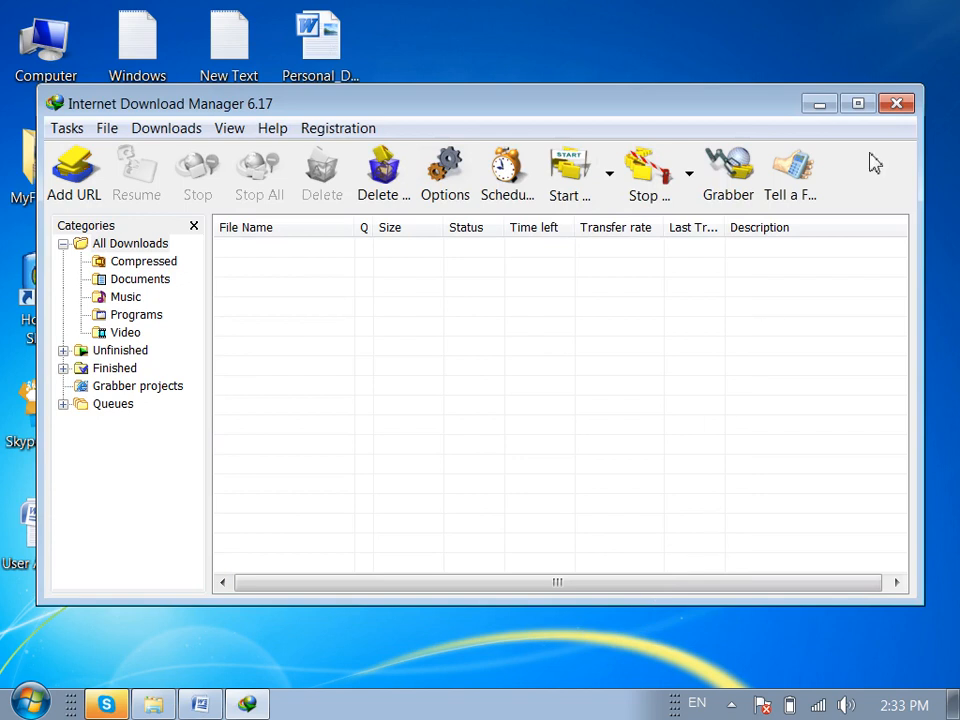
click(896, 103)
Launch the Registry Editor with the Run command Regedit and maximize its window
click(28, 703)
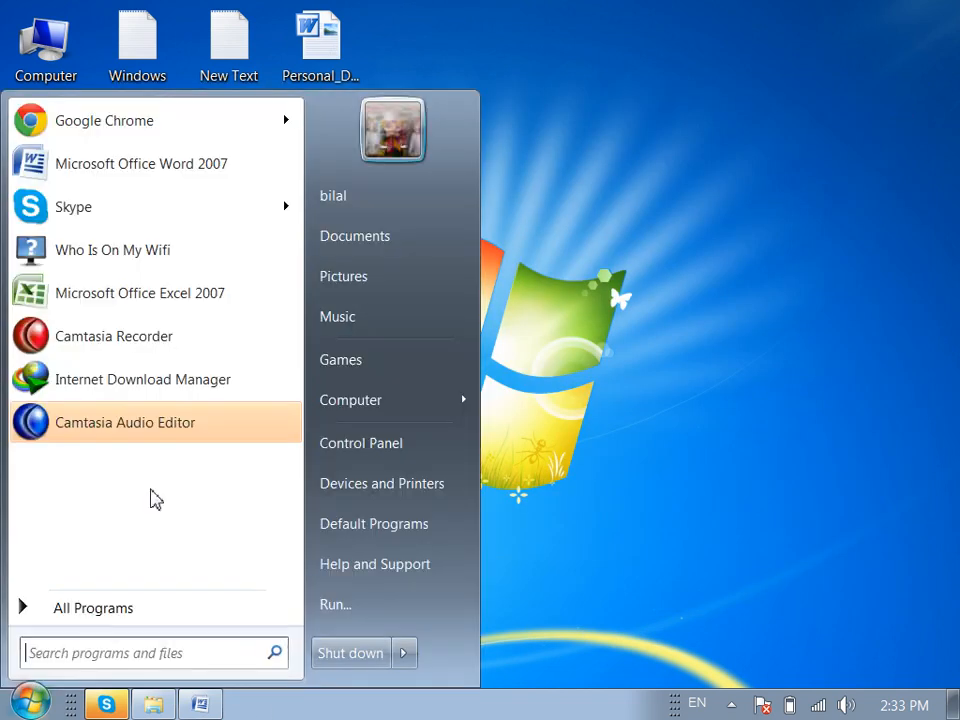
click(383, 612)
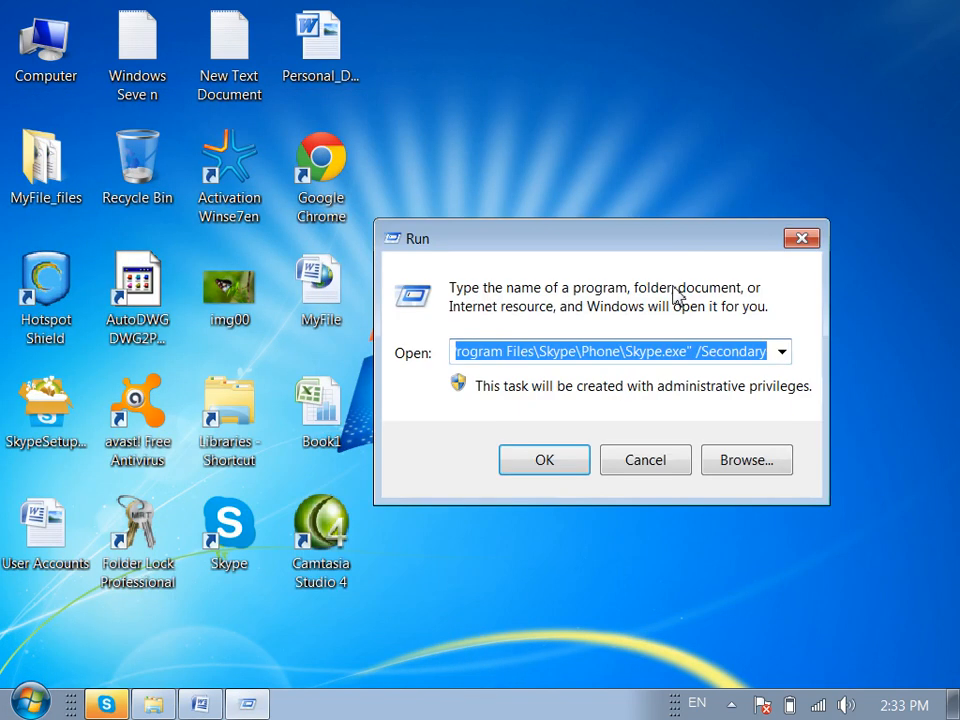
drag(693, 246, 707, 176)
text(R)
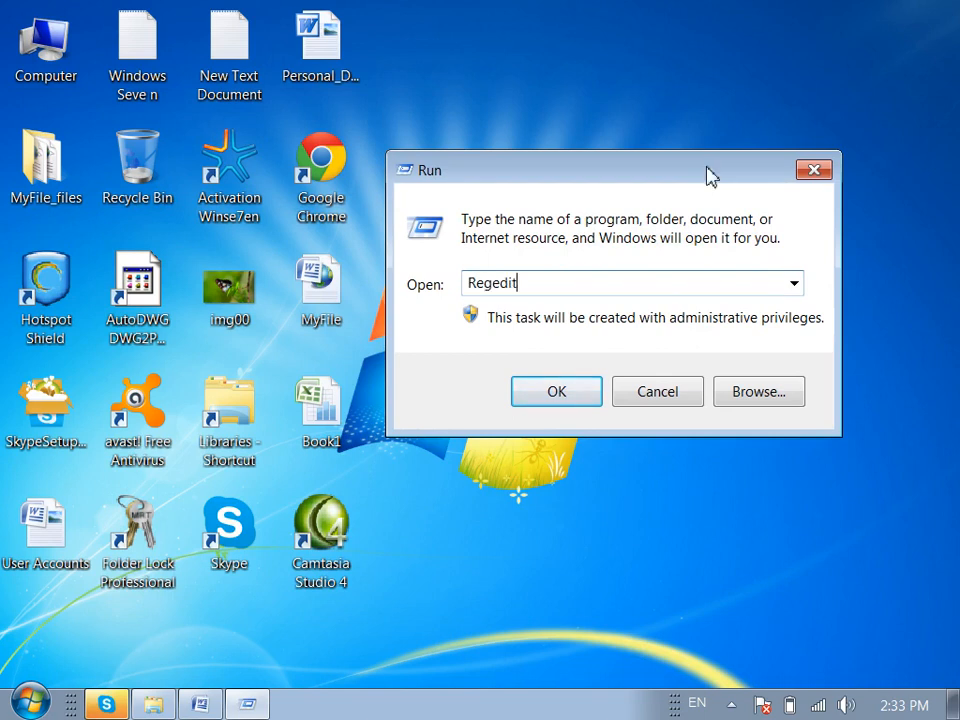
text(egedit)
key(Return)
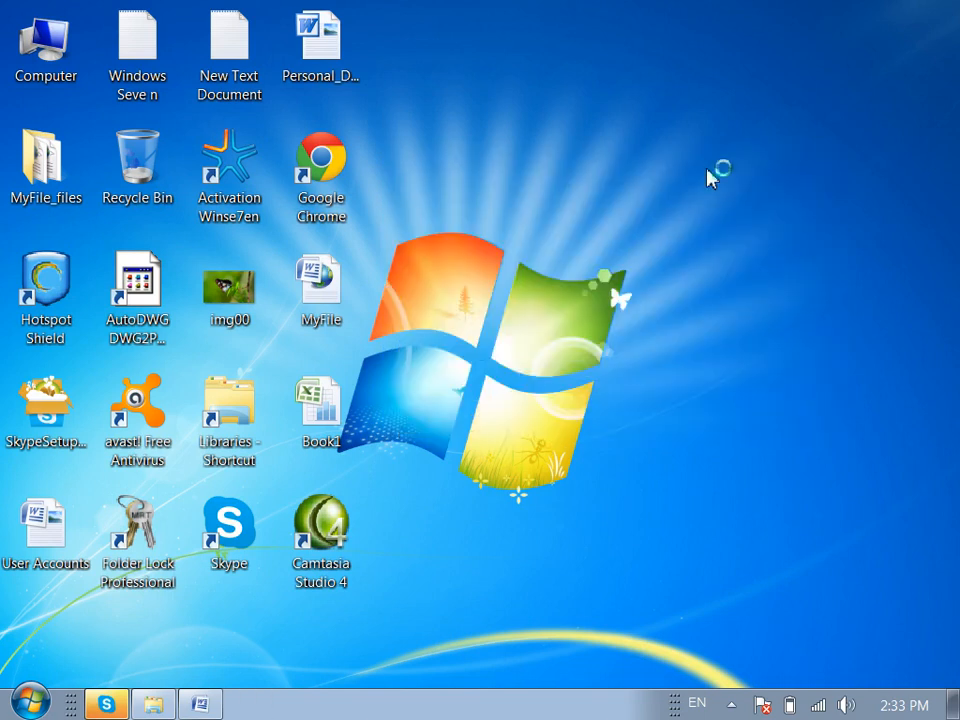
double_click(538, 138)
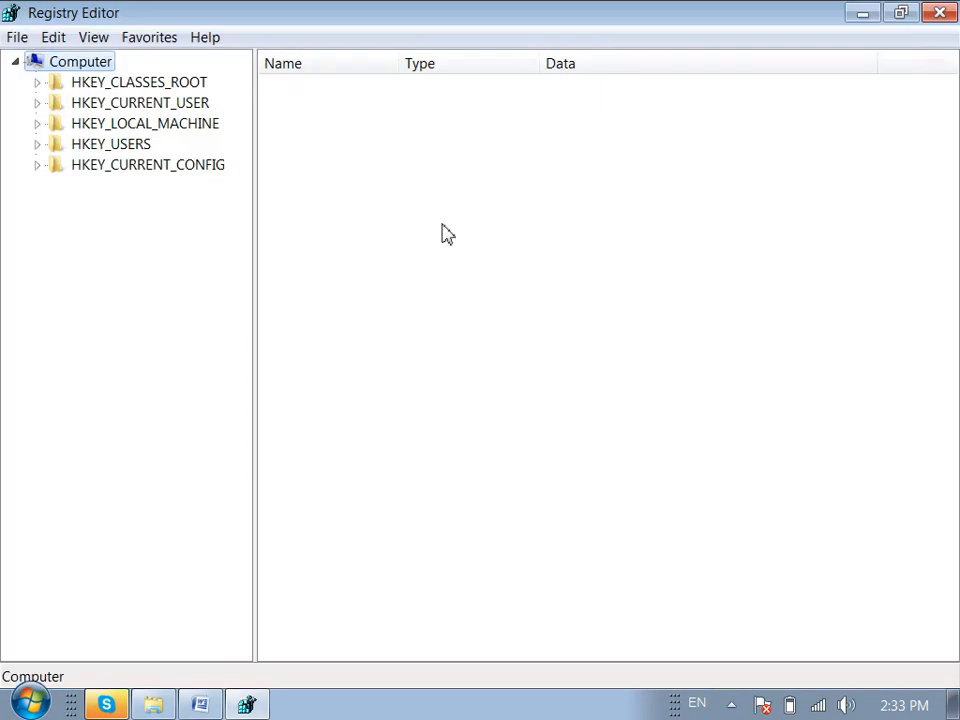
Create a new string value named QoSPacket under HKEY_CURRENT_USER\Control Panel\Desktop
double_click(182, 106)
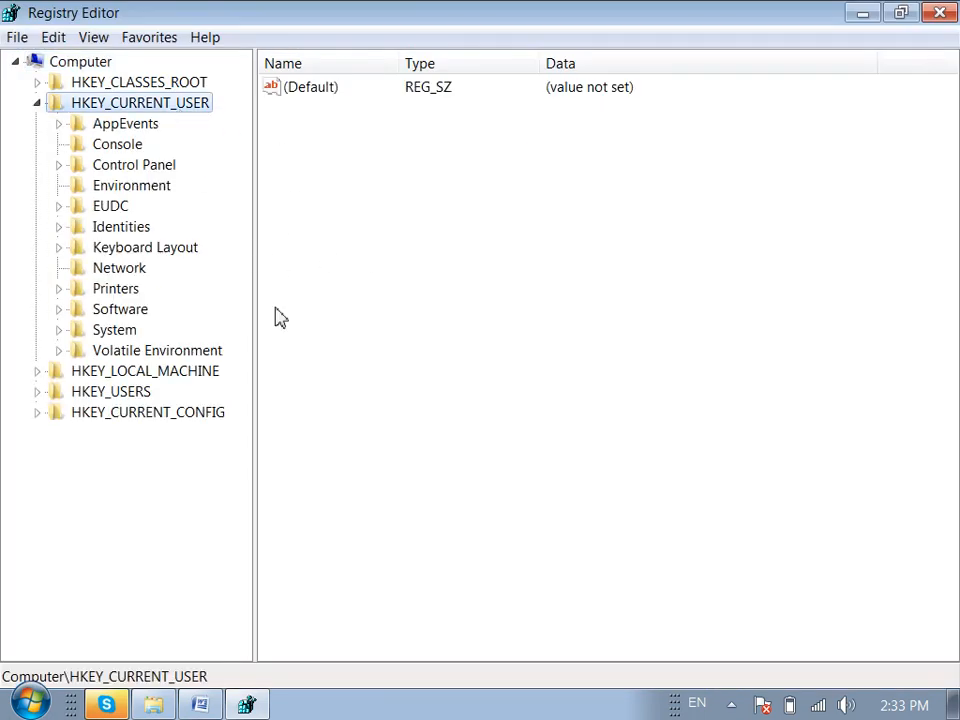
double_click(131, 166)
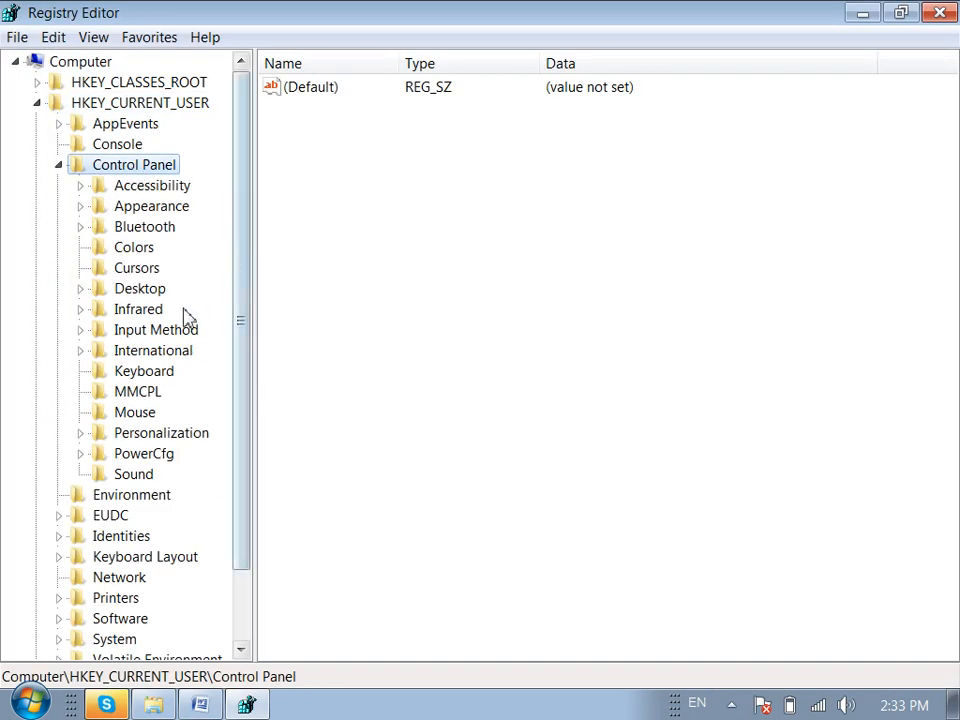
click(145, 289)
right_click(788, 280)
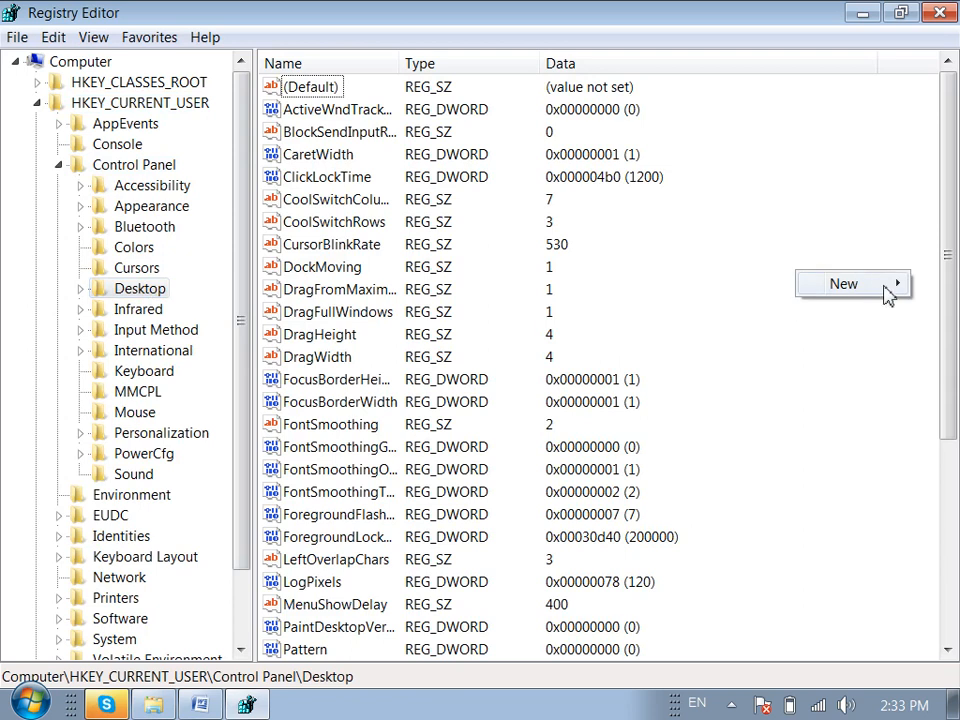
mouse_move(870, 287)
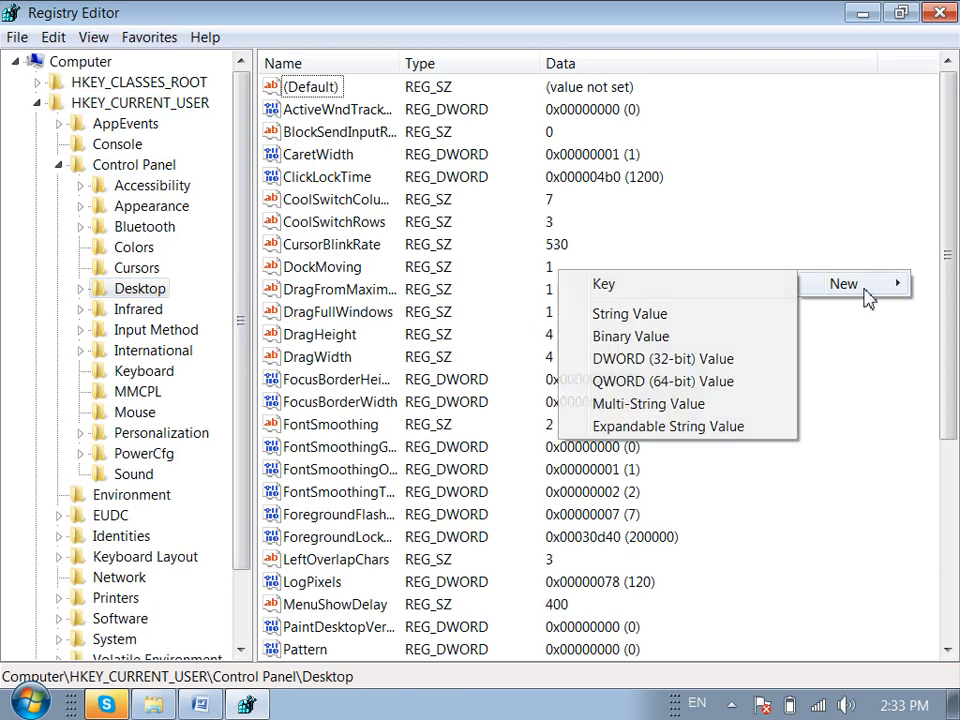
click(707, 316)
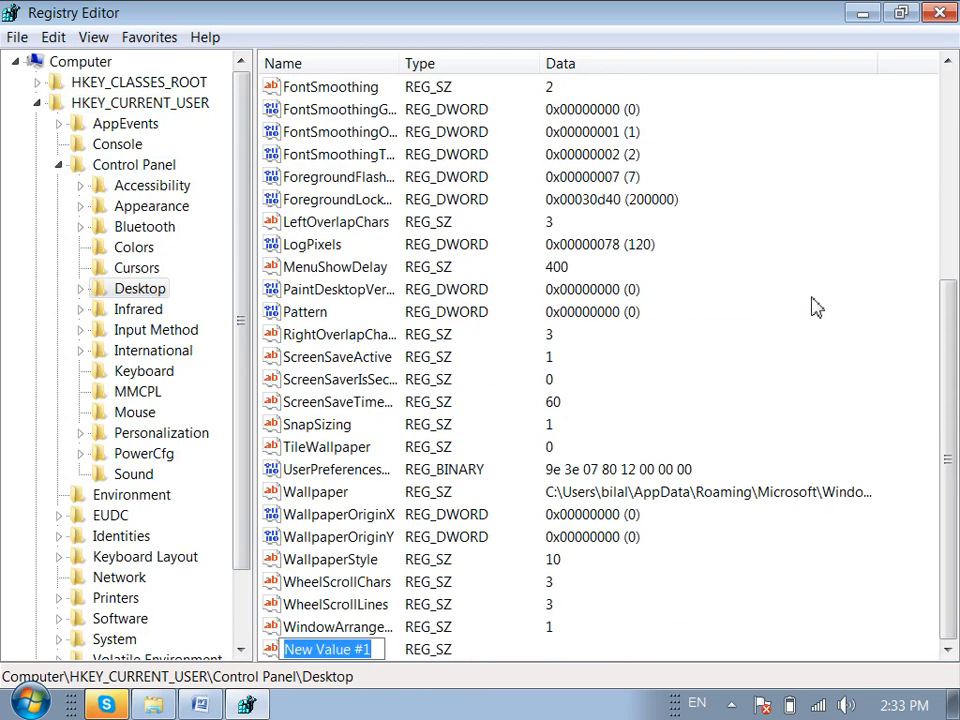
text(oSPacket)
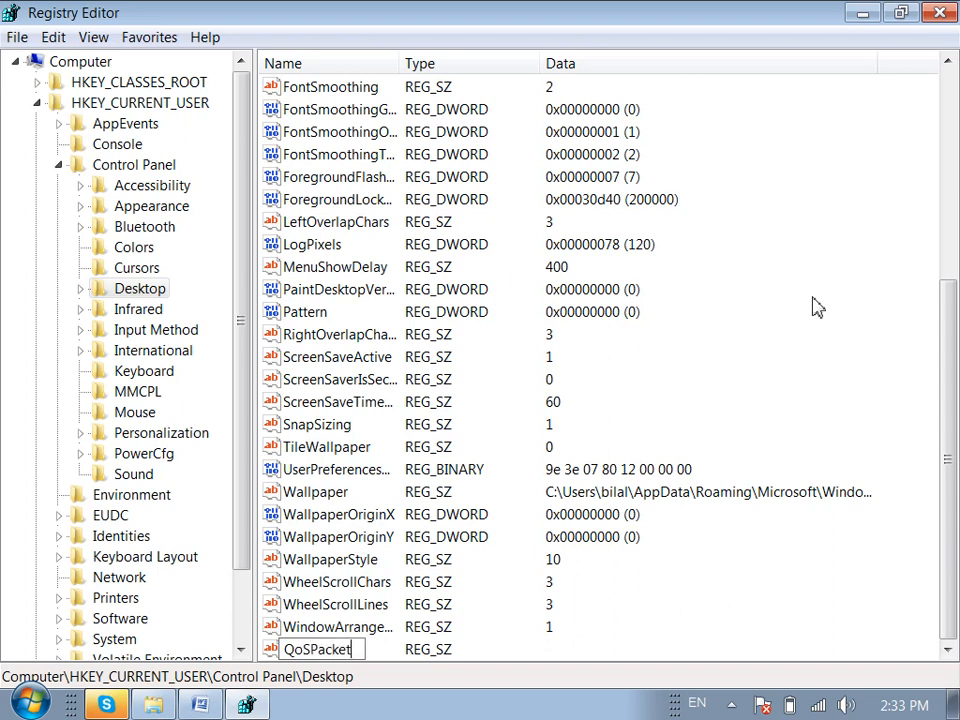
key(Return)
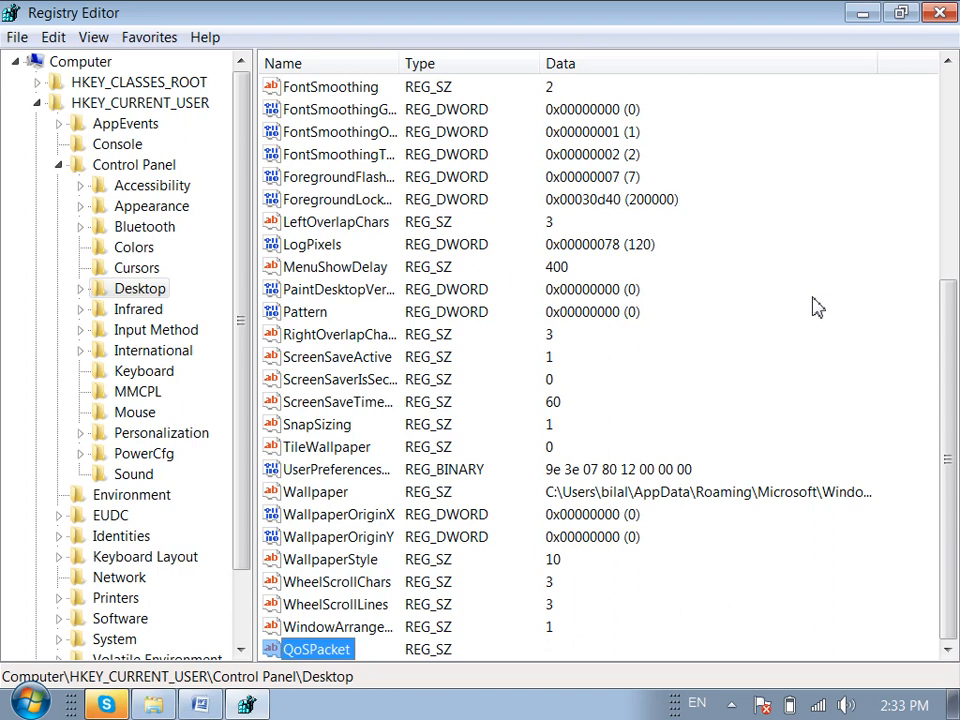
Set the QoSPacket value data to 1 and close the Registry Editor
double_click(313, 651)
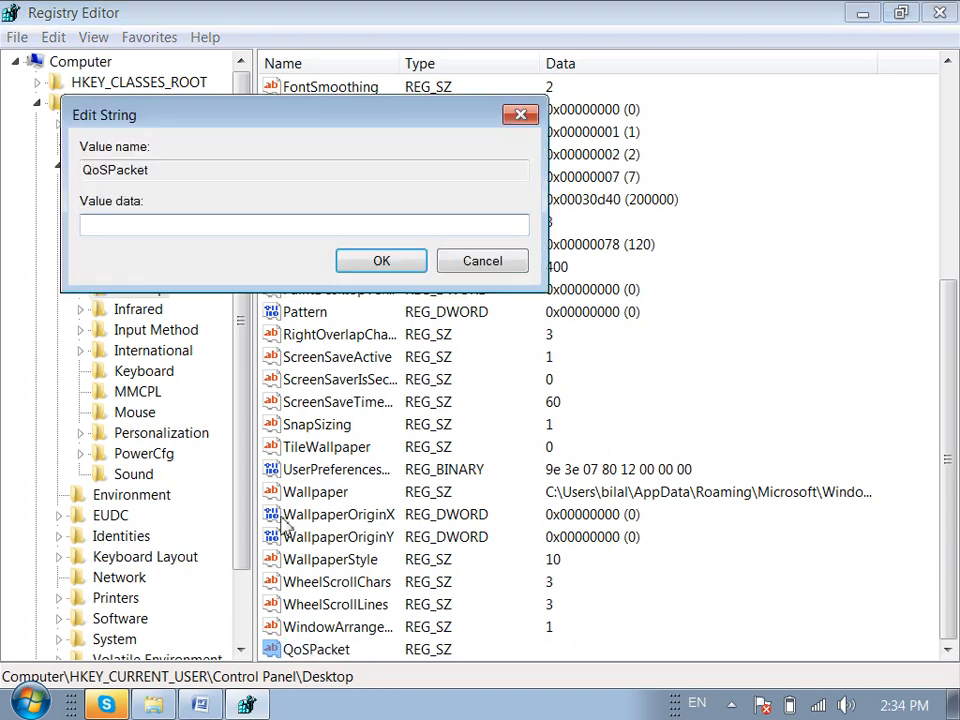
click(391, 268)
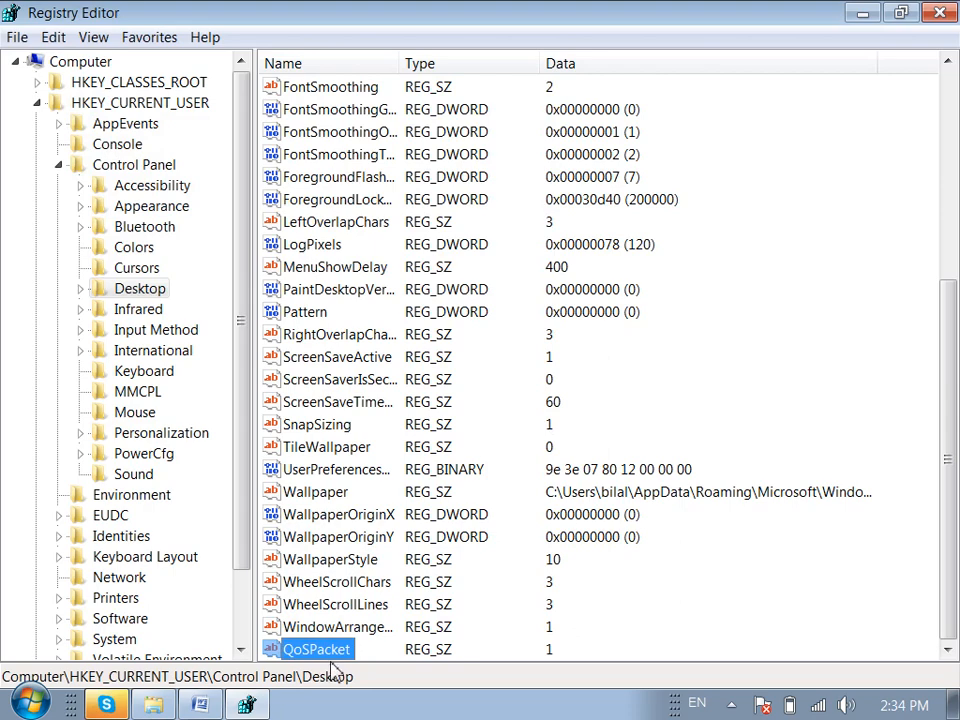
click(940, 12)
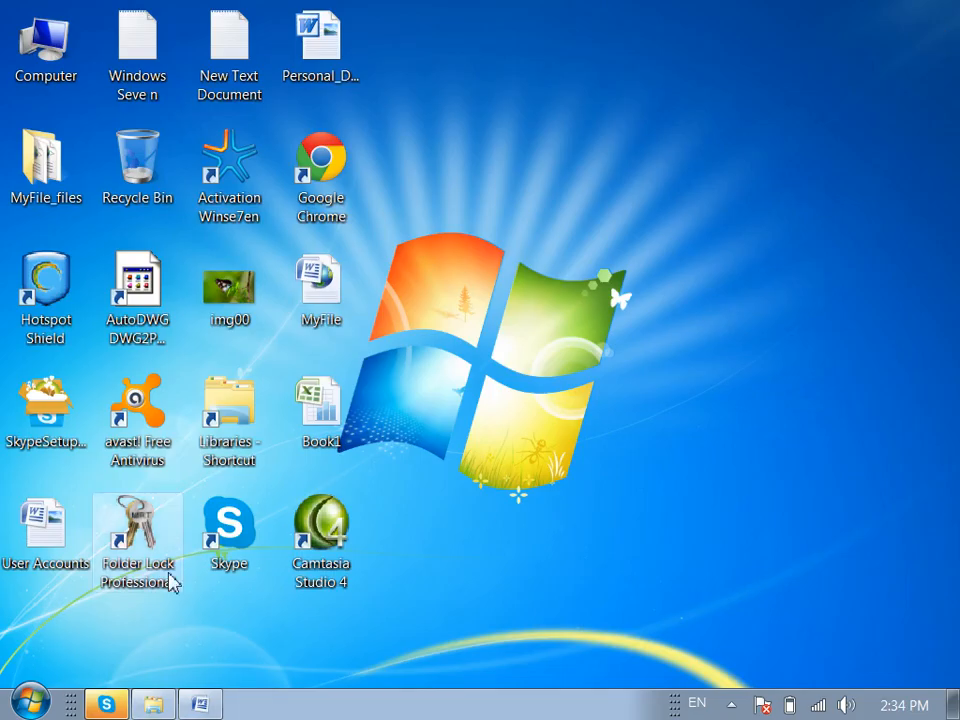
Switch to Google Chrome and load the Google home page
double_click(333, 195)
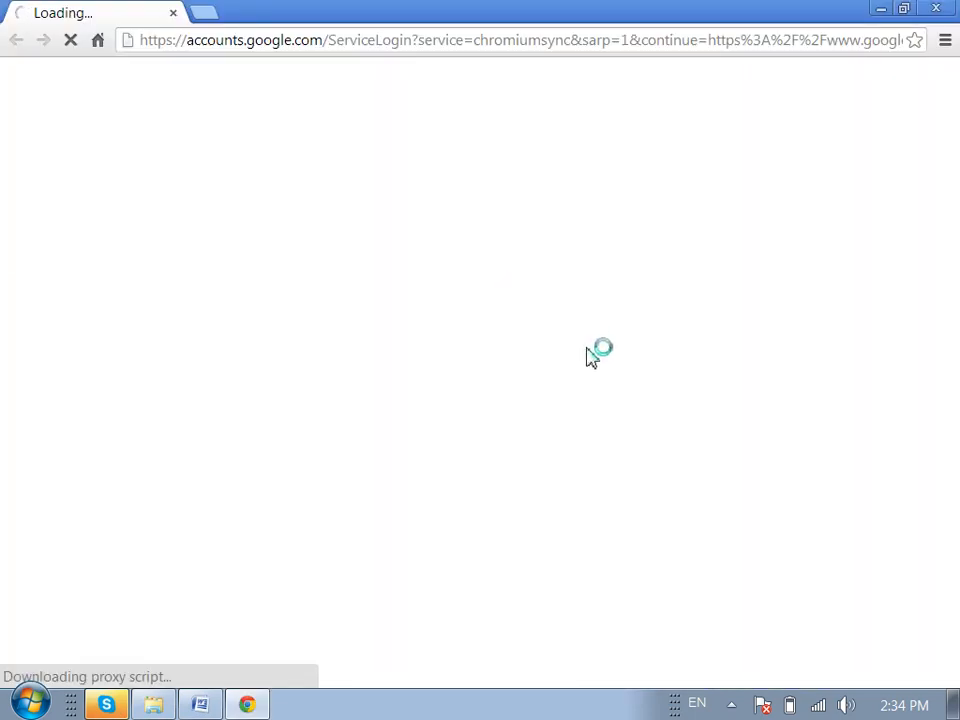
click(392, 42)
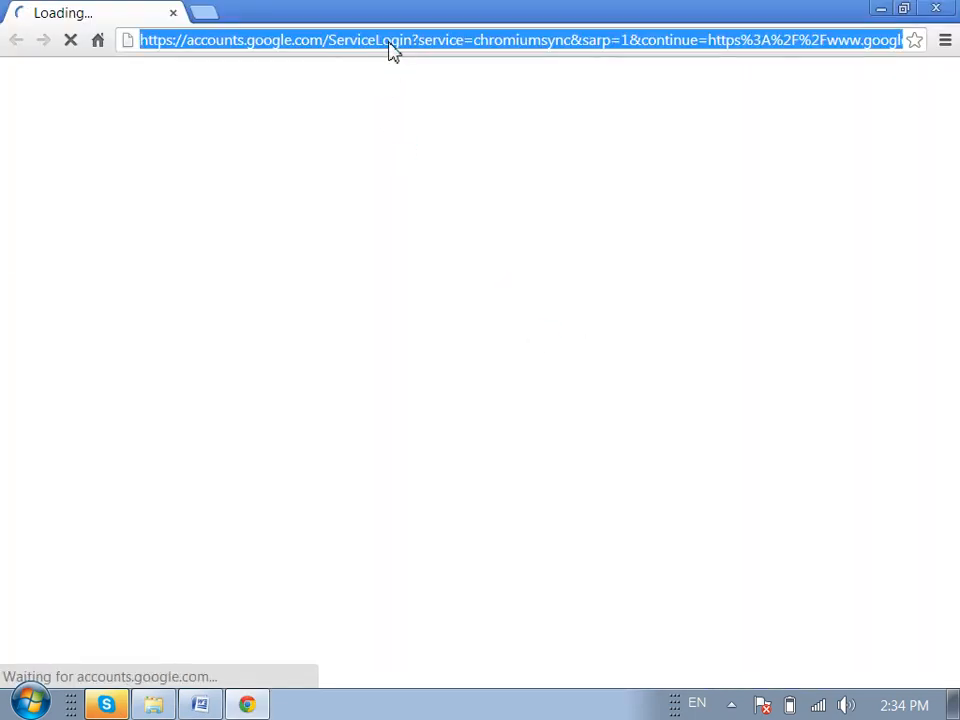
text(google)
key(Return)
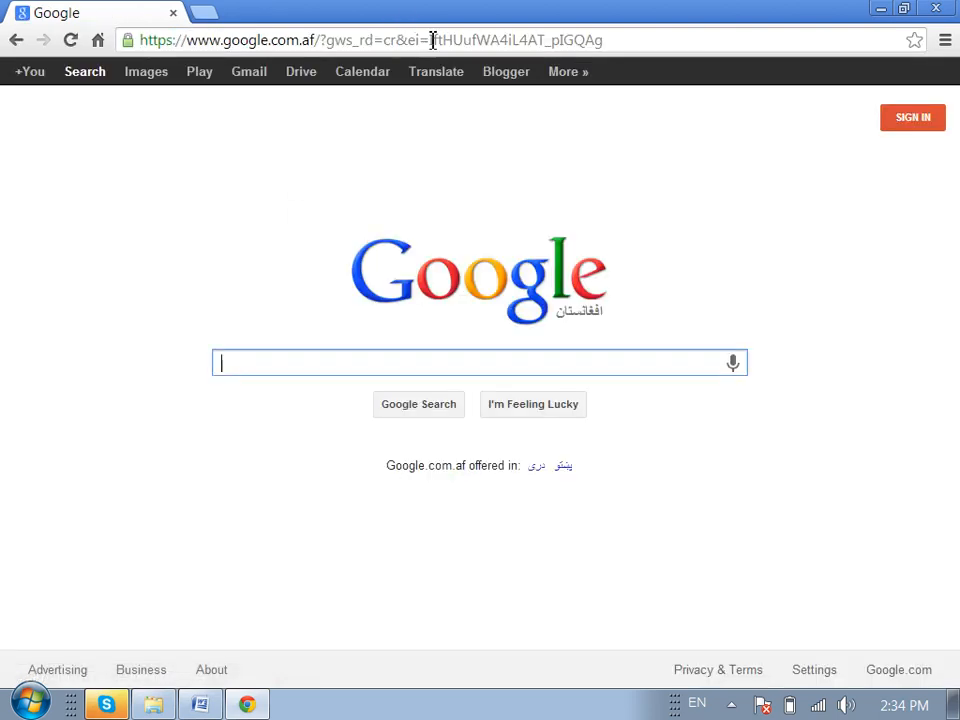
Go to the website apniisp.com in the current browser tab
click(432, 40)
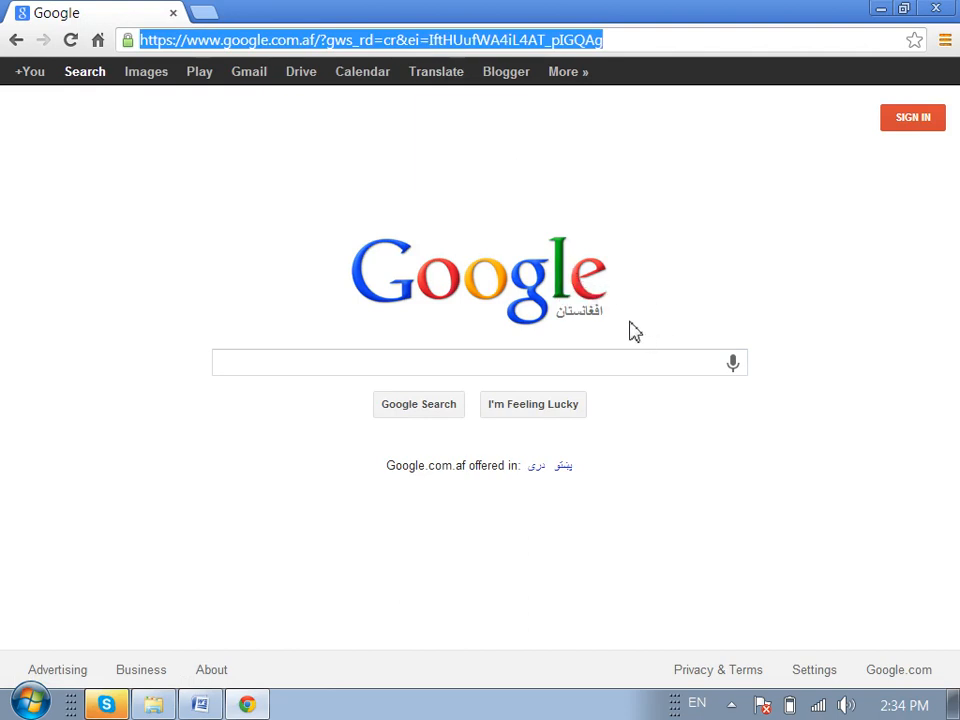
text(ap)
text(p)
key(BackSpace)
text(nisis)
key(BackSpace)
key(BackSpace)
key(BackSpace)
text(isp.com)
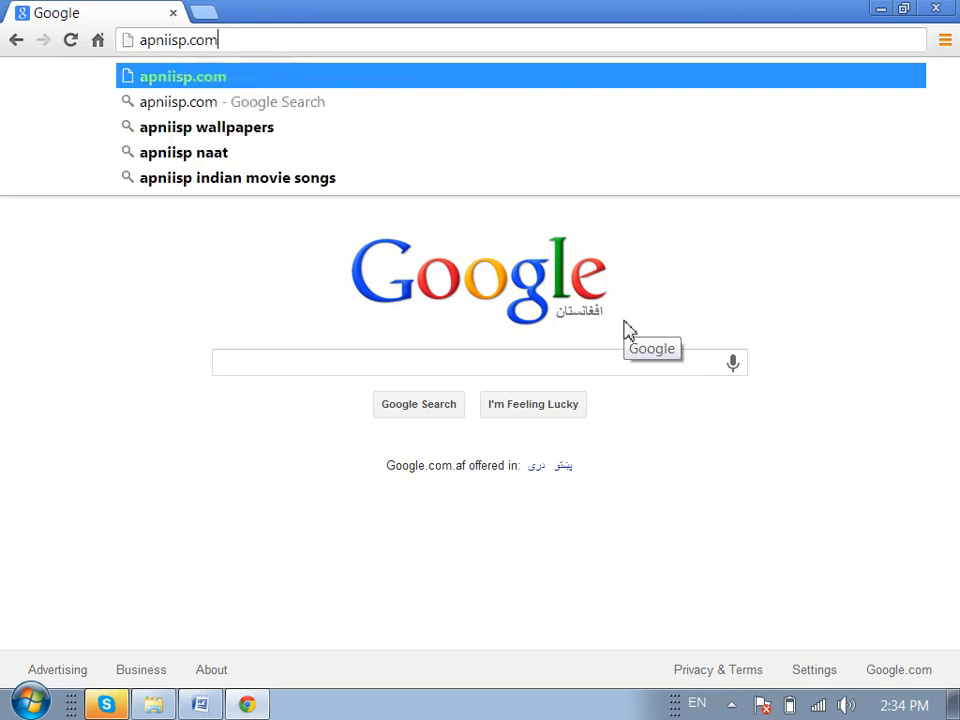
key(Return)
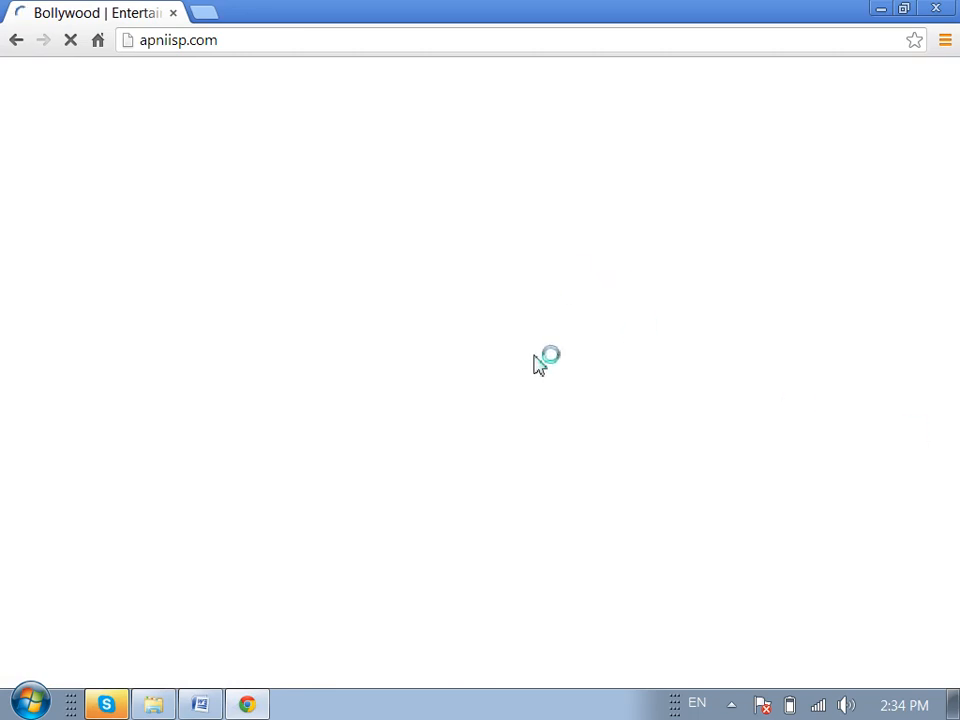
Load youtube.com in the current Chrome tab in place of the website that is still loading
click(248, 707)
click(250, 707)
drag(247, 36, 65, 32)
text(youtube)
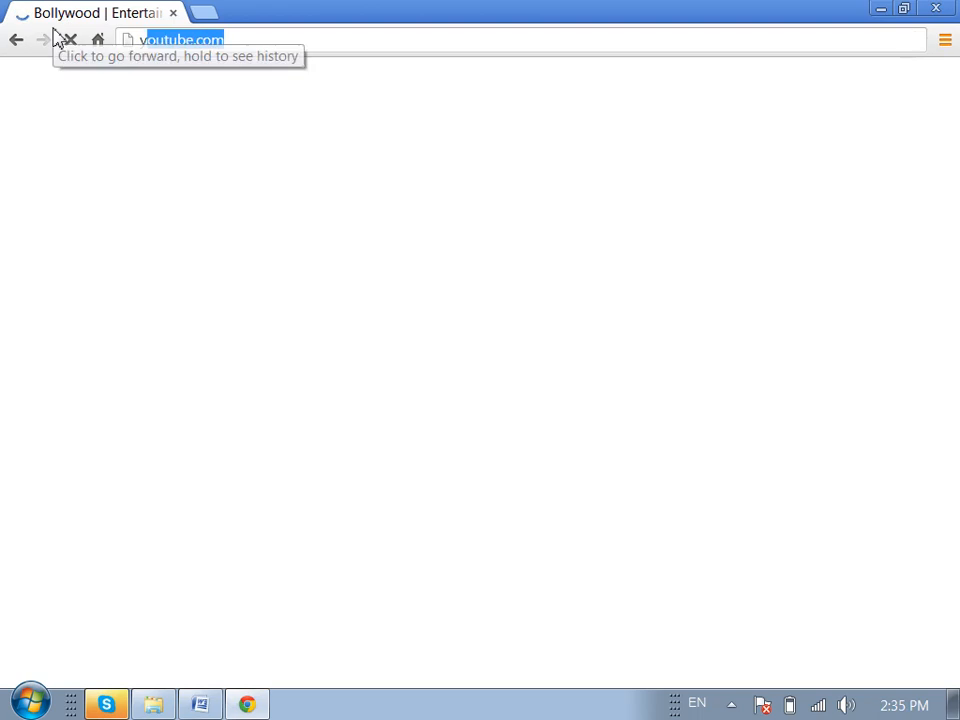
key(Return)
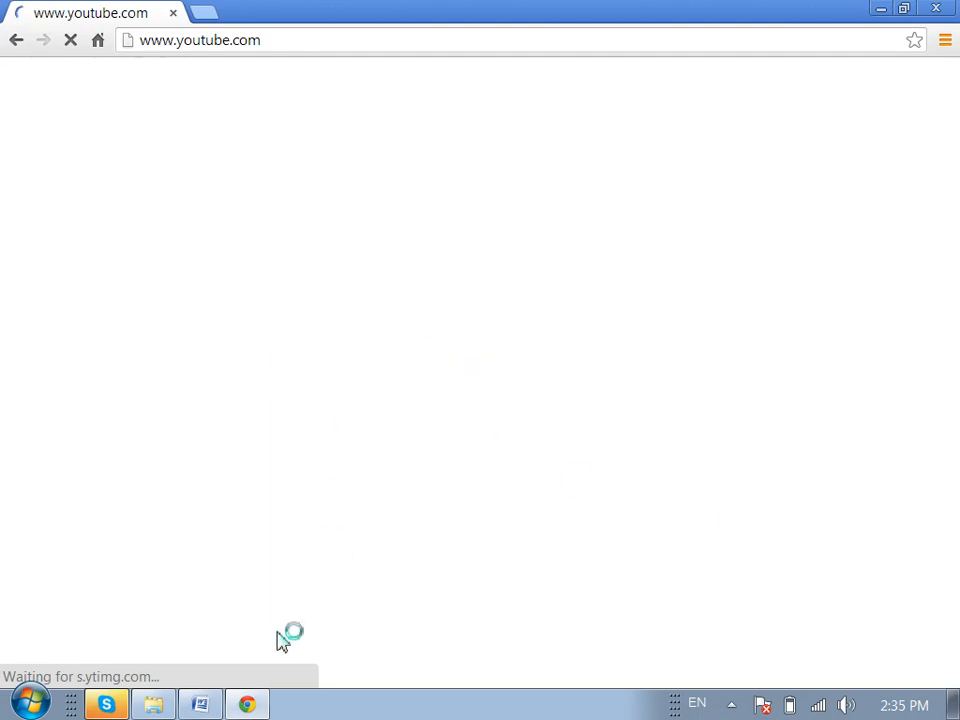
Check the Skype conversation window, minimise it, and open the "Bunnies can fly...proof" video from the YouTube home page
click(108, 705)
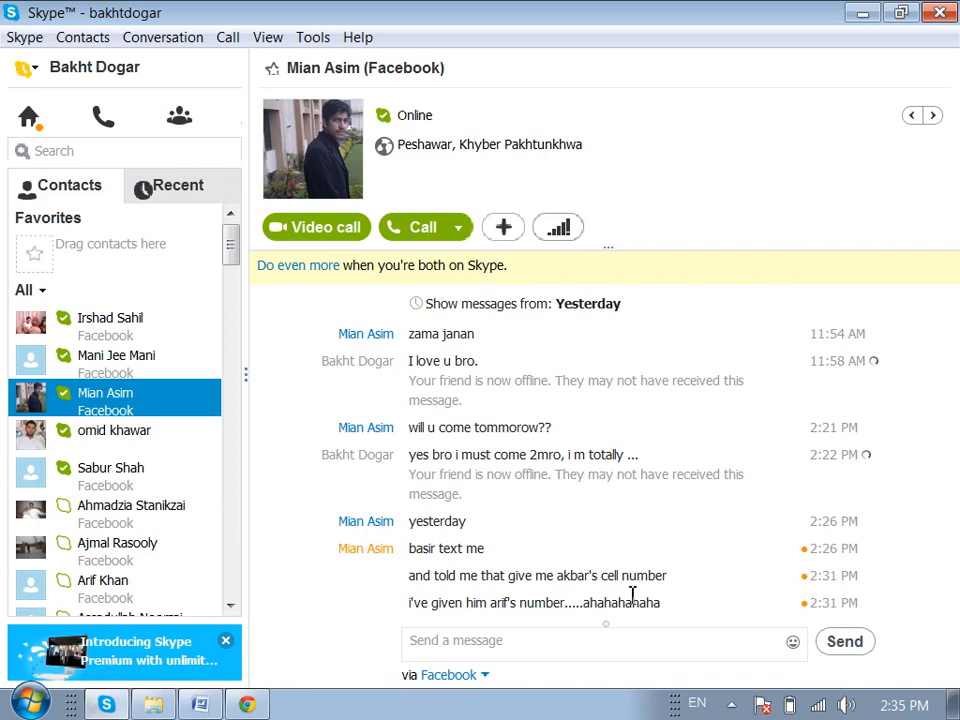
click(866, 13)
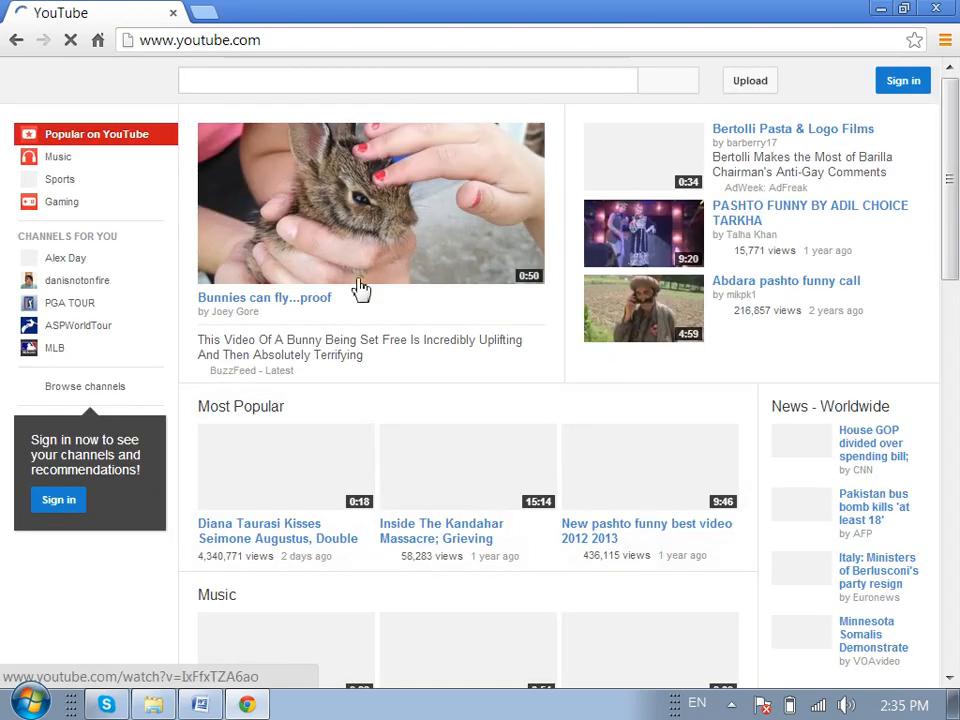
click(399, 221)
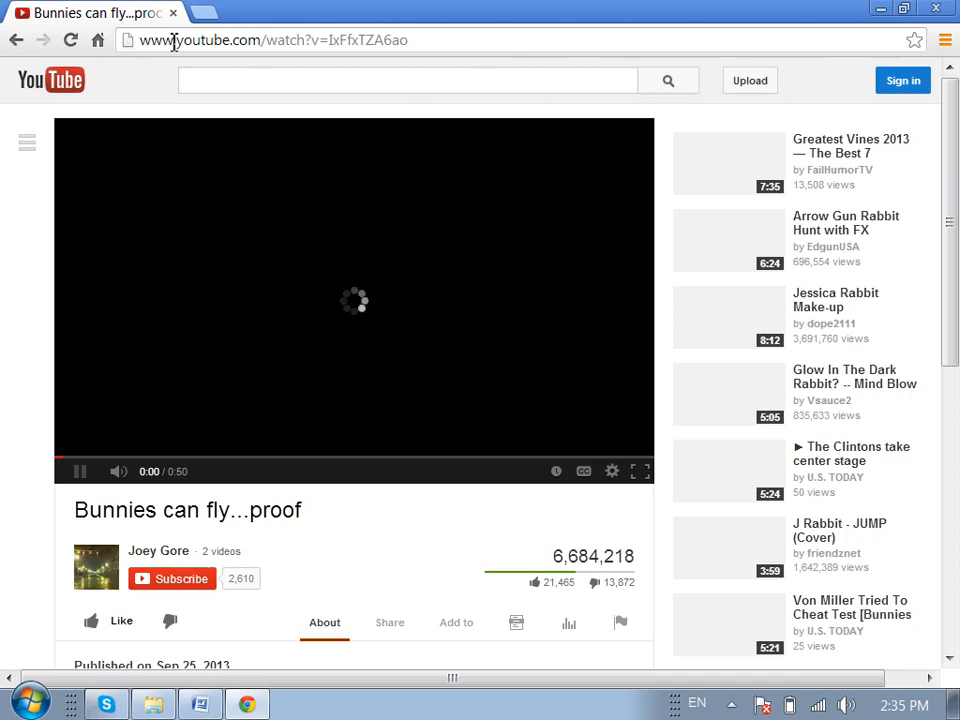
drag(178, 40, 143, 42)
text(ss)
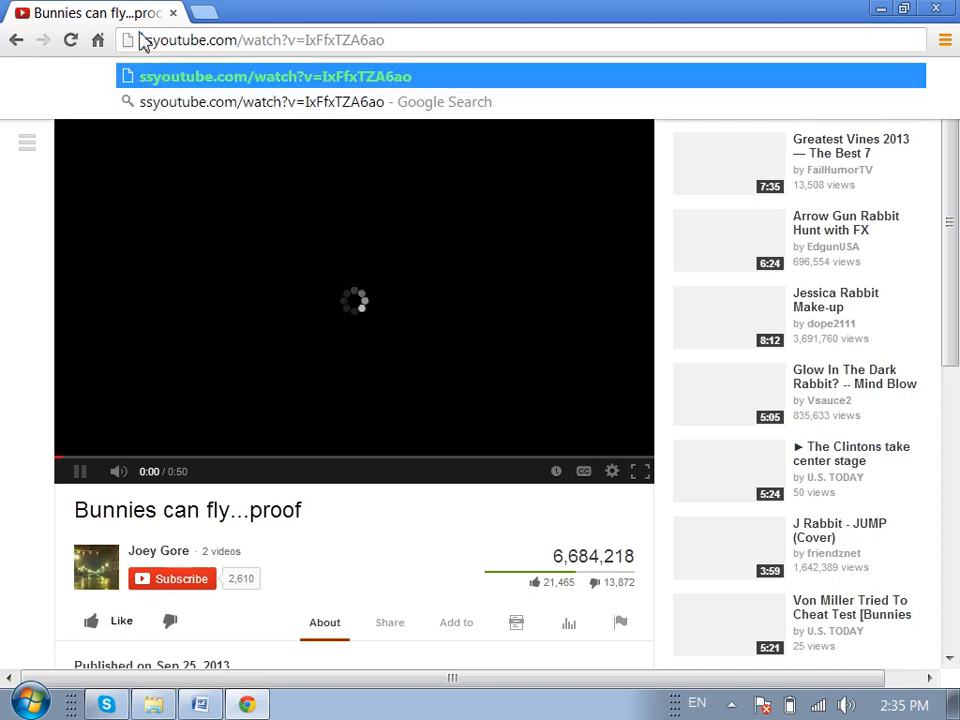
key(Return)
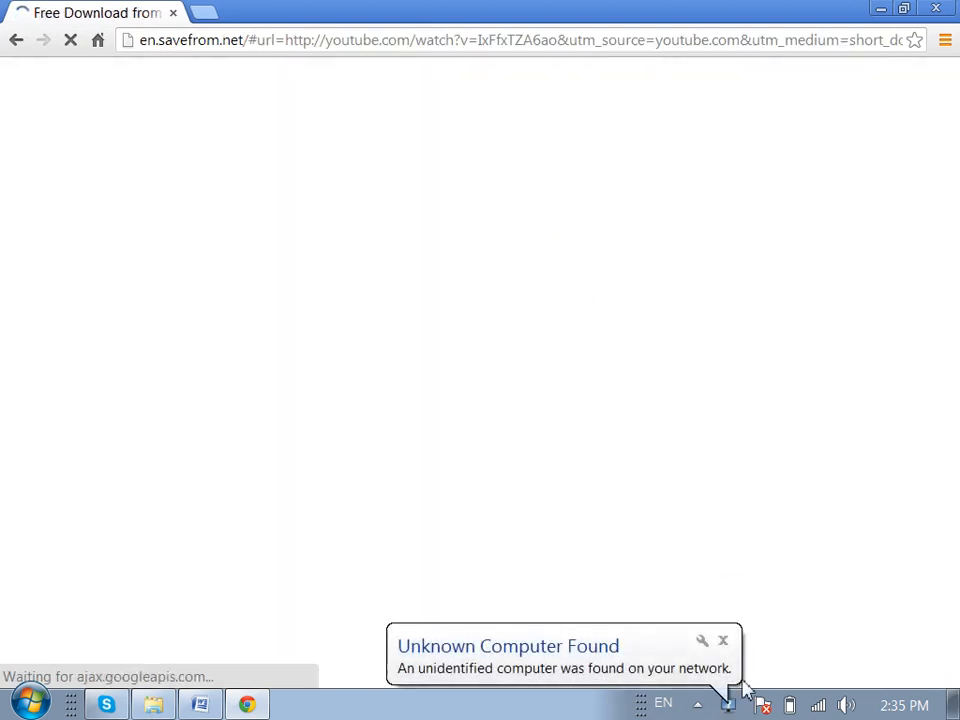
click(729, 654)
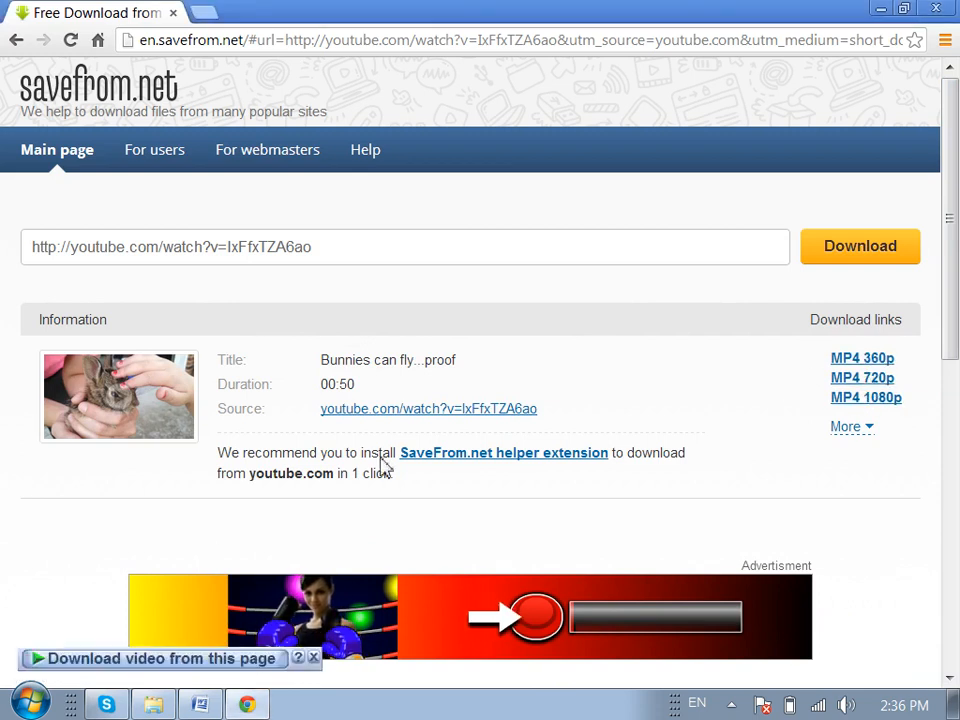
Start downloading the video from this page with Internet Download Manager, saving the file to the Desktop
right_click(188, 662)
click(245, 641)
click(160, 612)
click(660, 345)
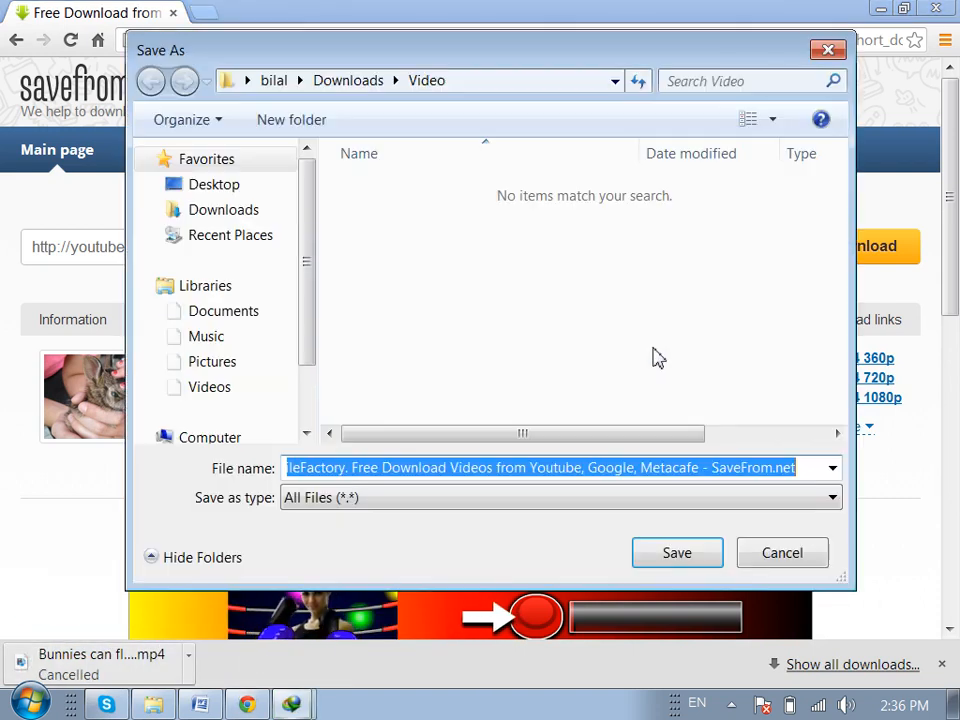
click(201, 189)
click(702, 568)
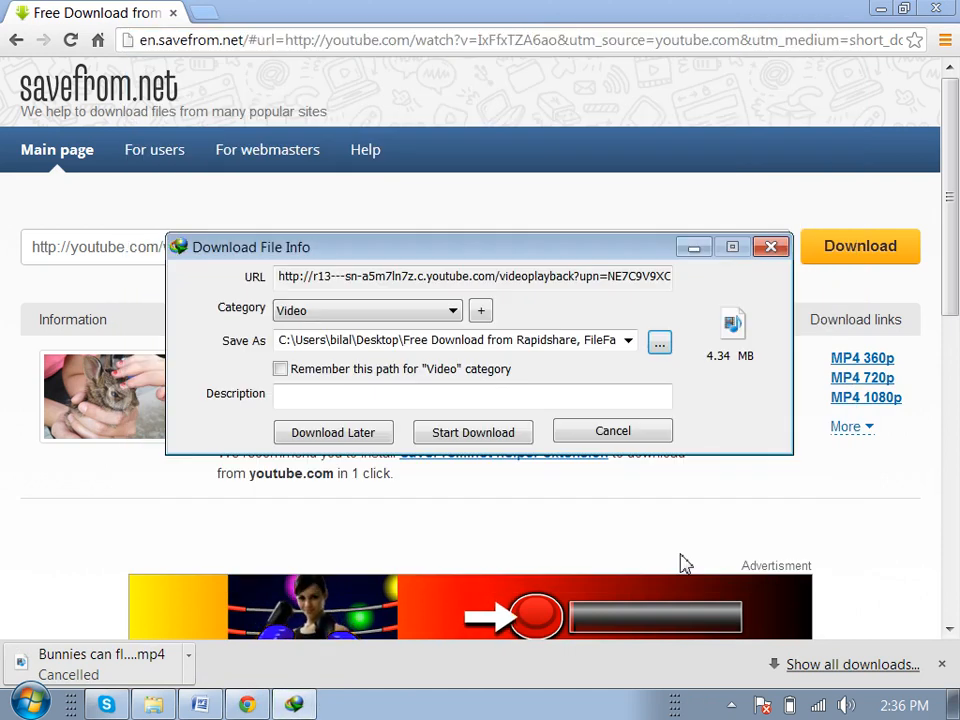
click(455, 433)
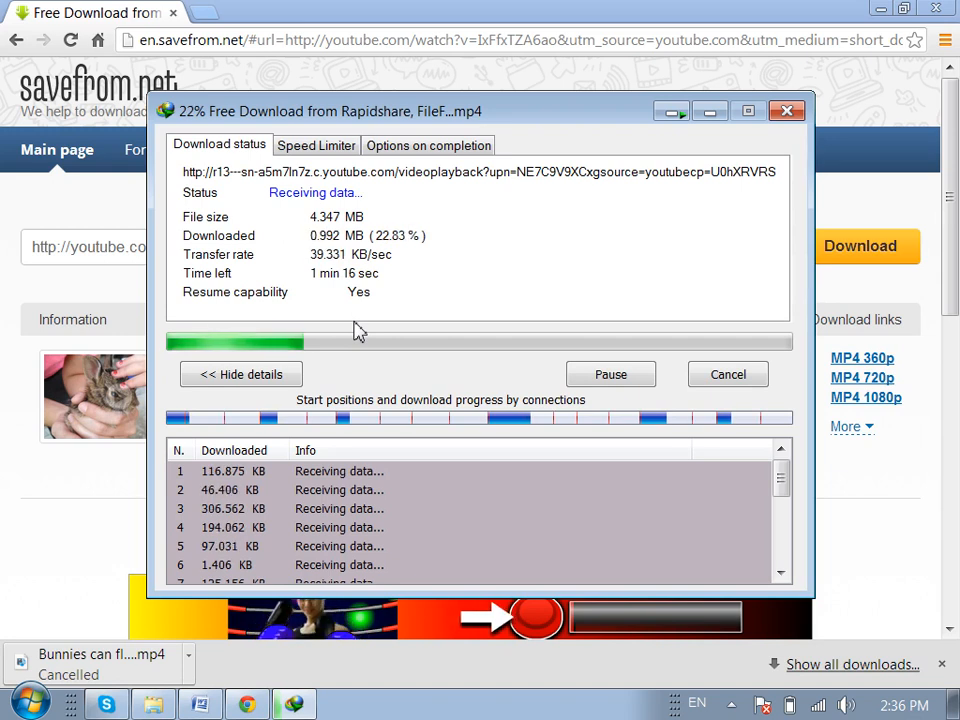
Pause and resume the video download, and close the download window and Chrome
click(615, 376)
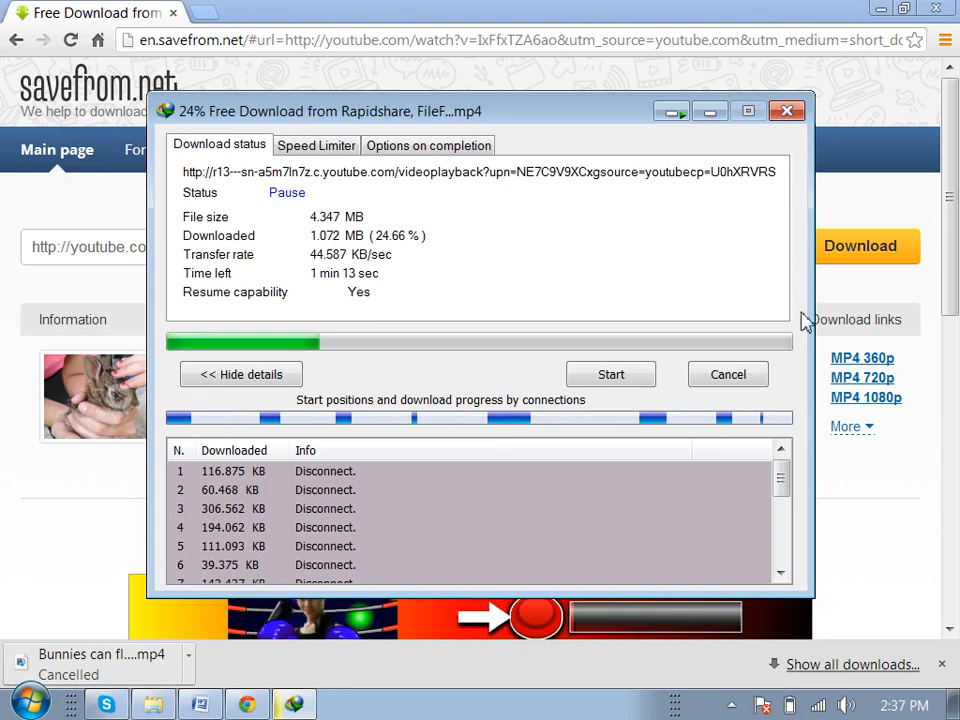
click(615, 380)
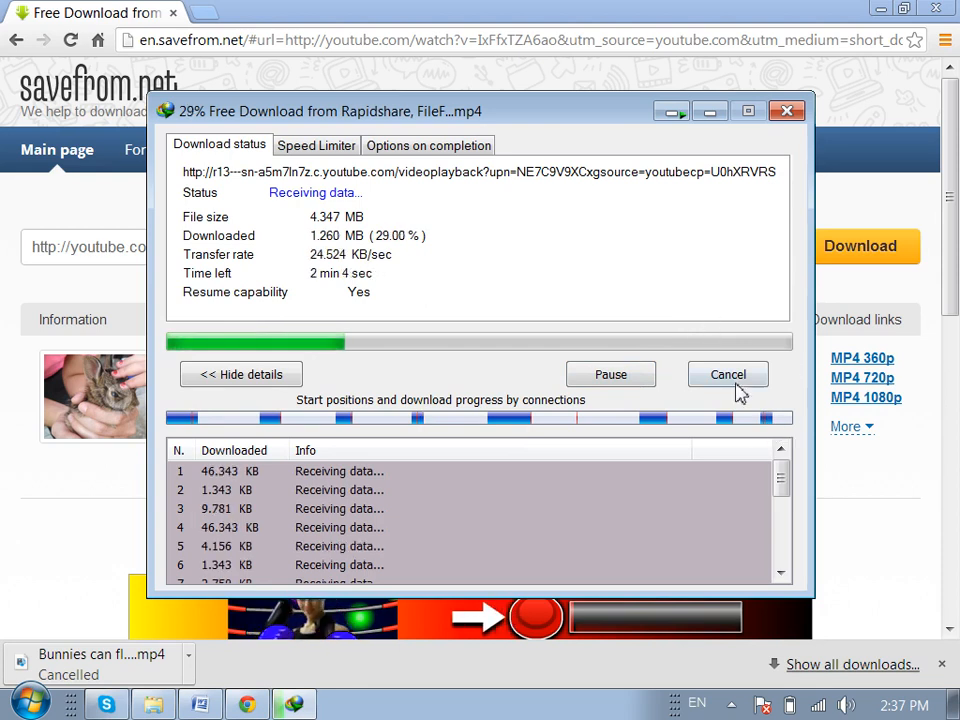
click(787, 111)
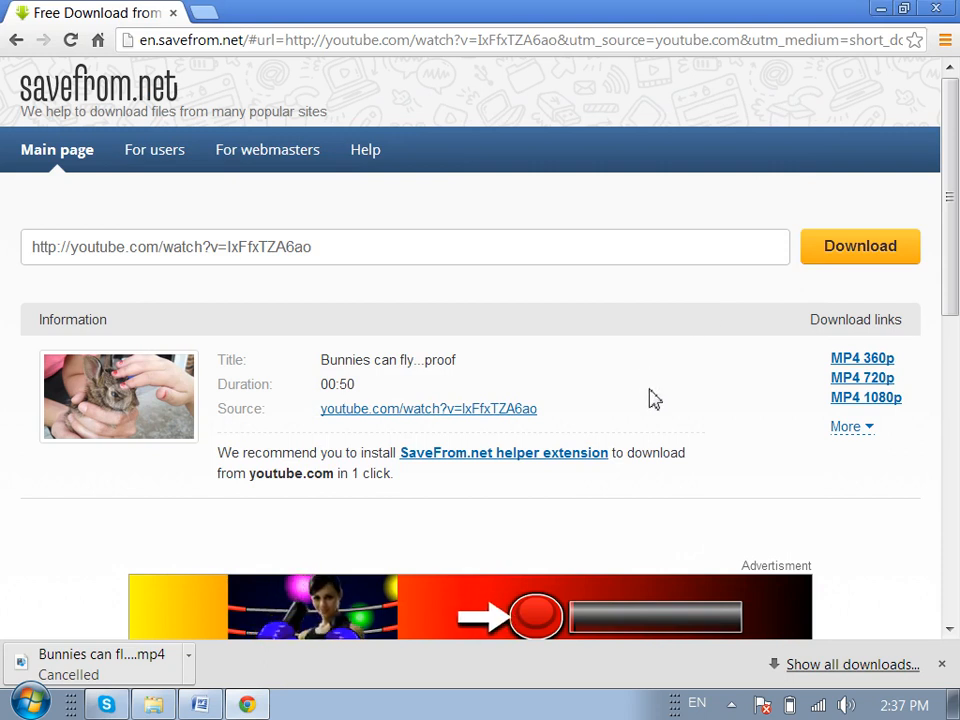
click(948, 10)
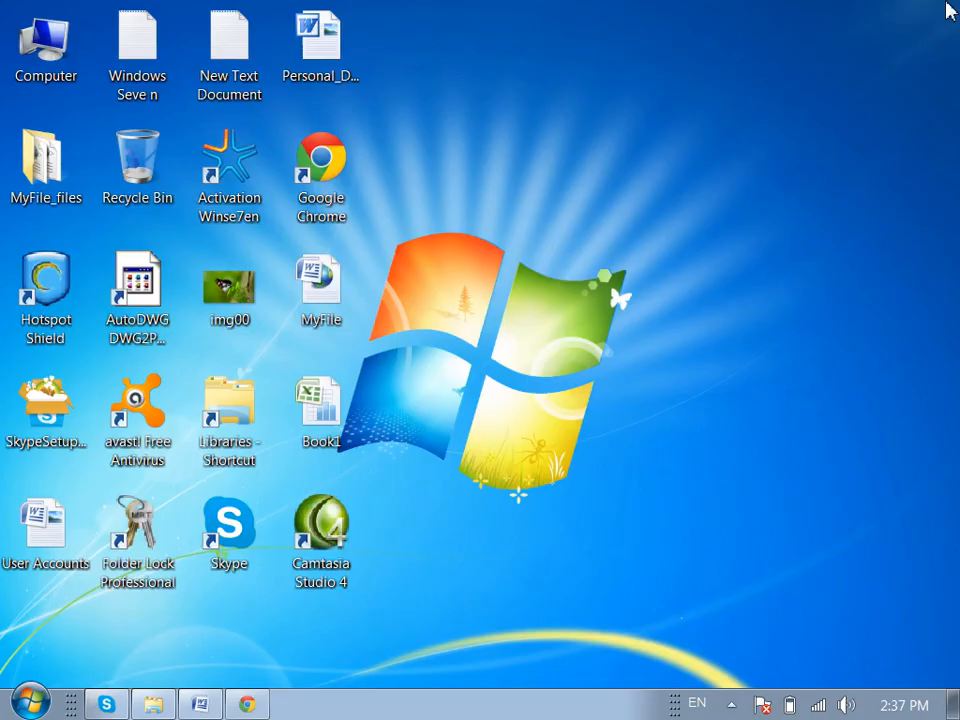
View a contact's conversation and the account's own profile in Skype, and minimise the Skype window
click(107, 704)
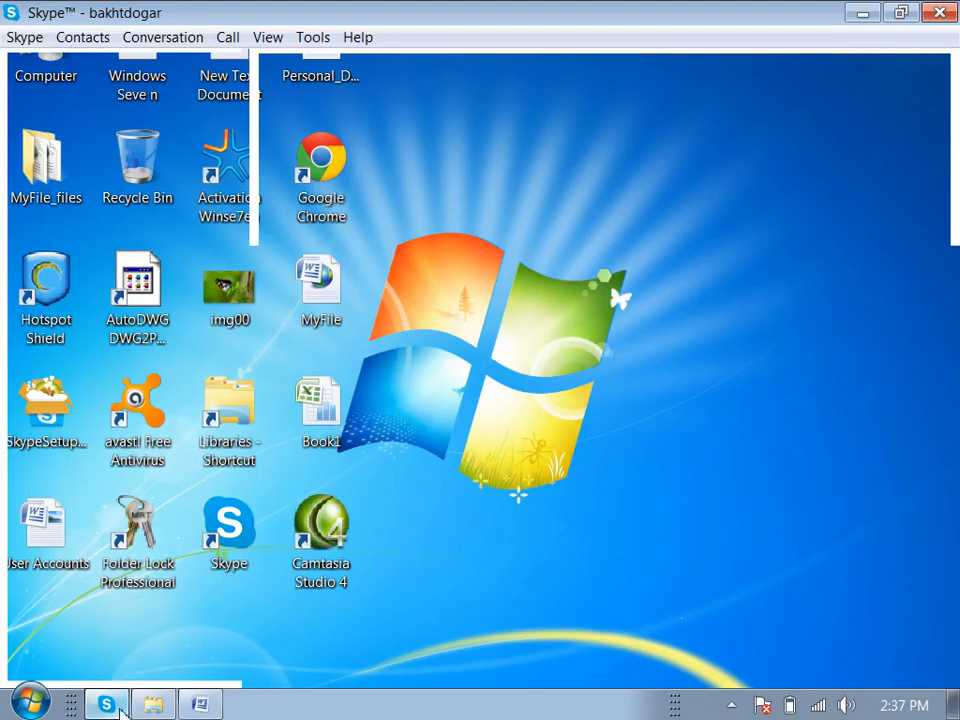
click(94, 322)
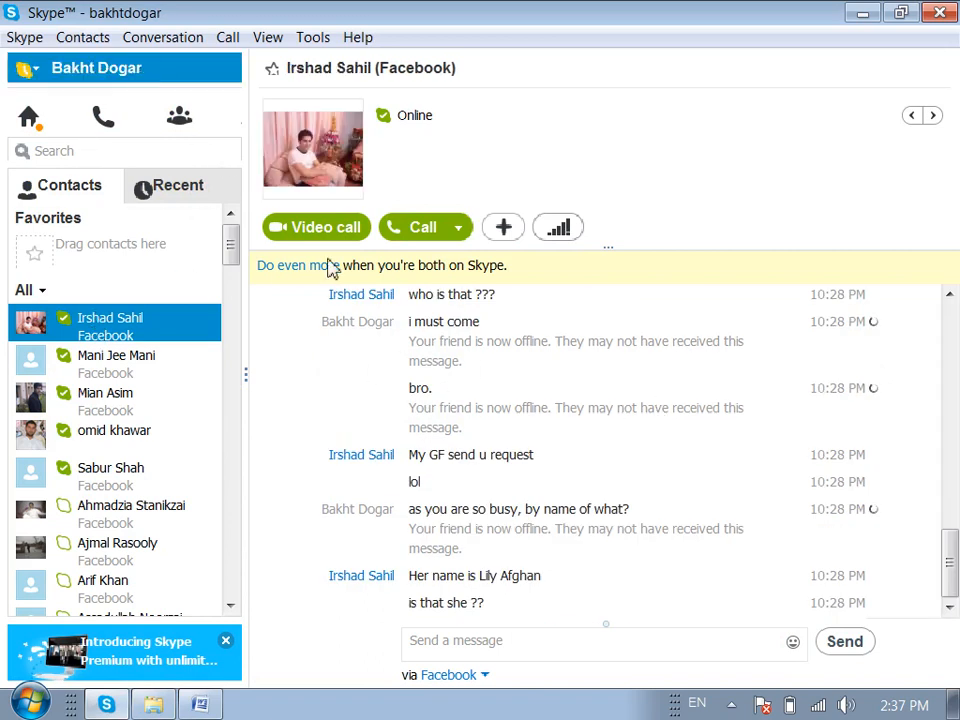
click(386, 322)
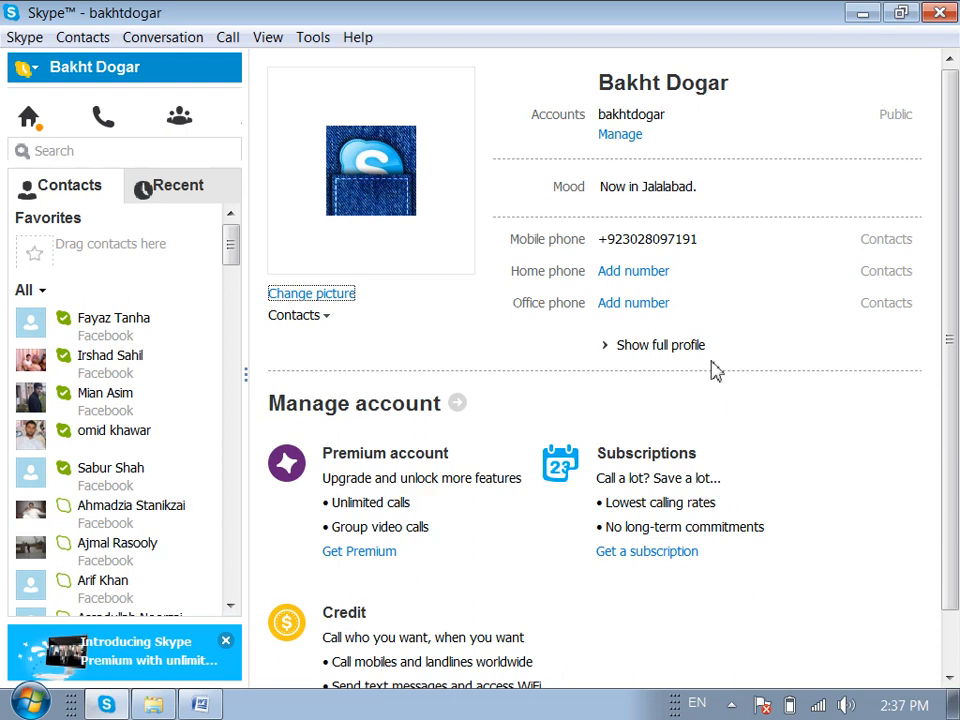
click(864, 16)
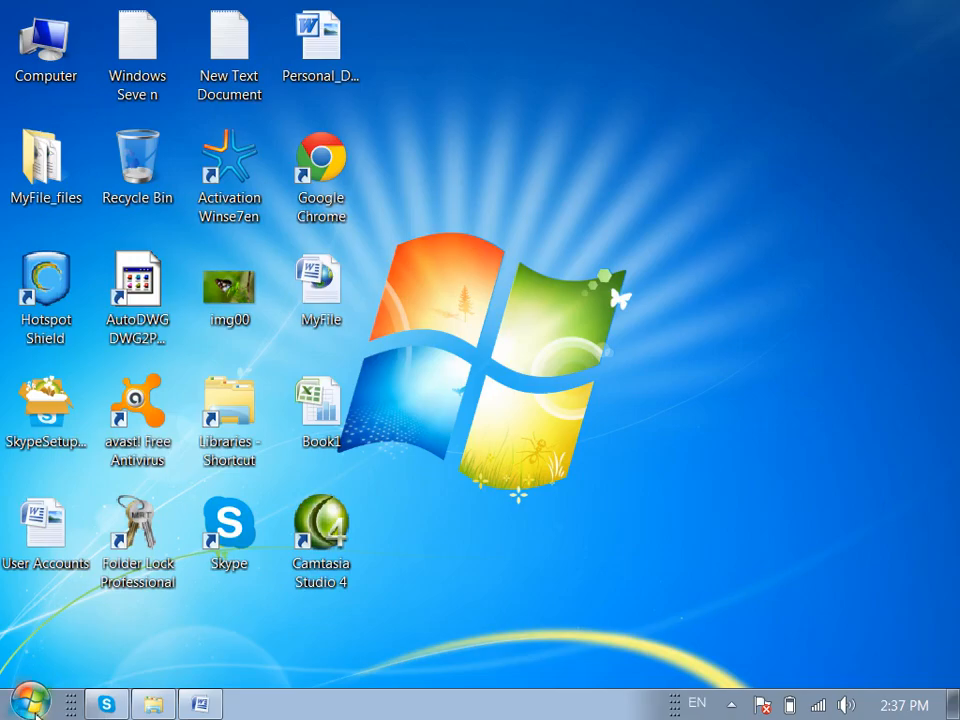
Open the Run dialog and browse to C:\Program Files\Skype\Phone\Skype.exe as the program to open
key(super)
click(340, 606)
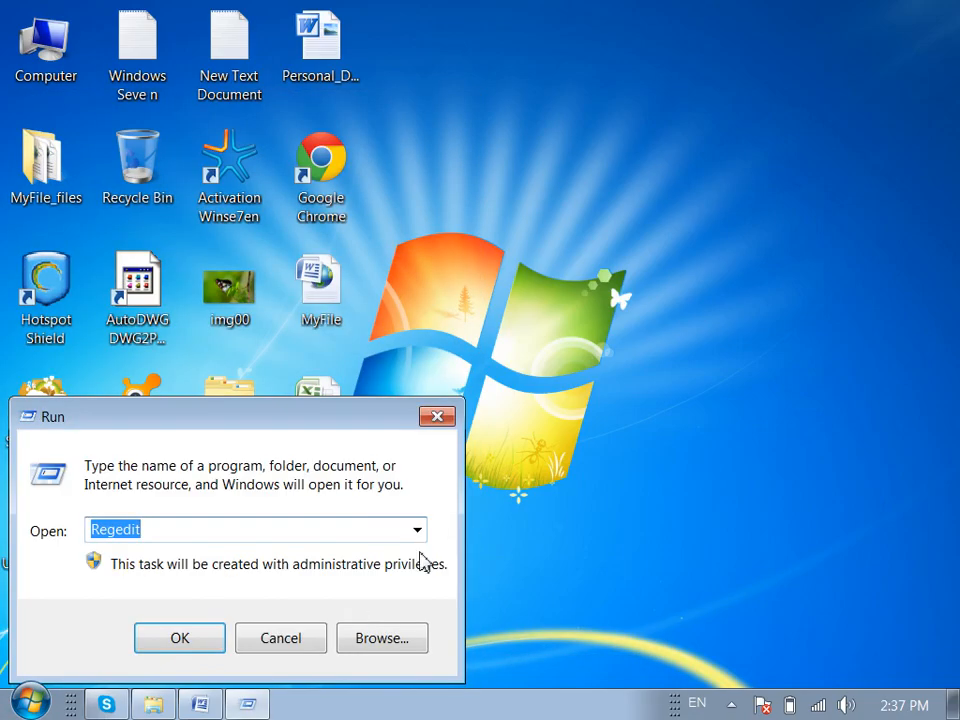
click(388, 645)
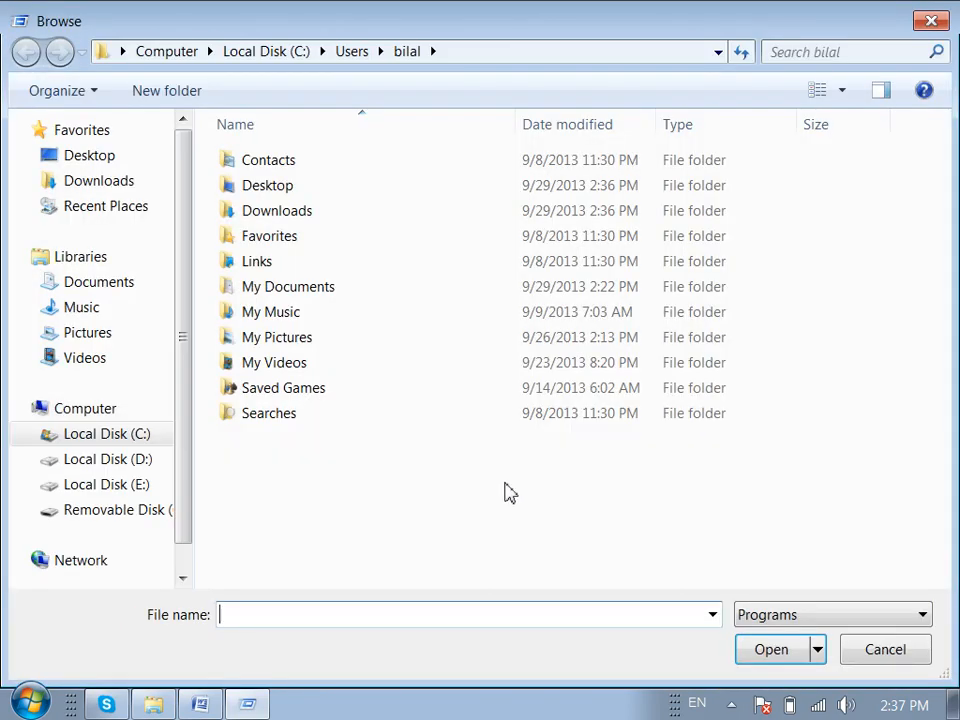
click(123, 440)
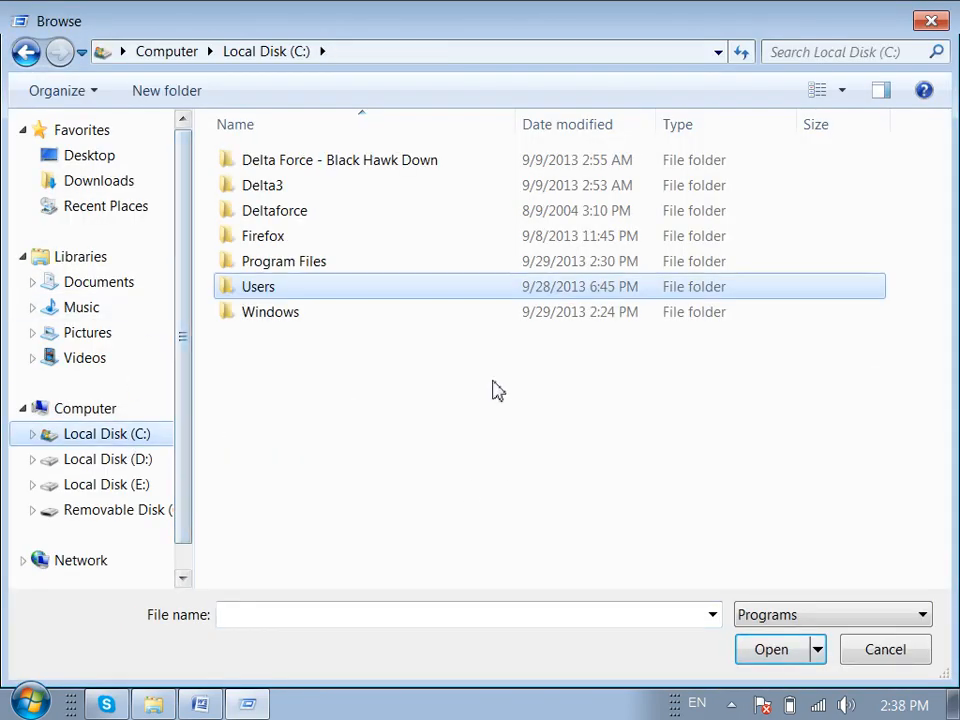
click(323, 268)
double_click(320, 268)
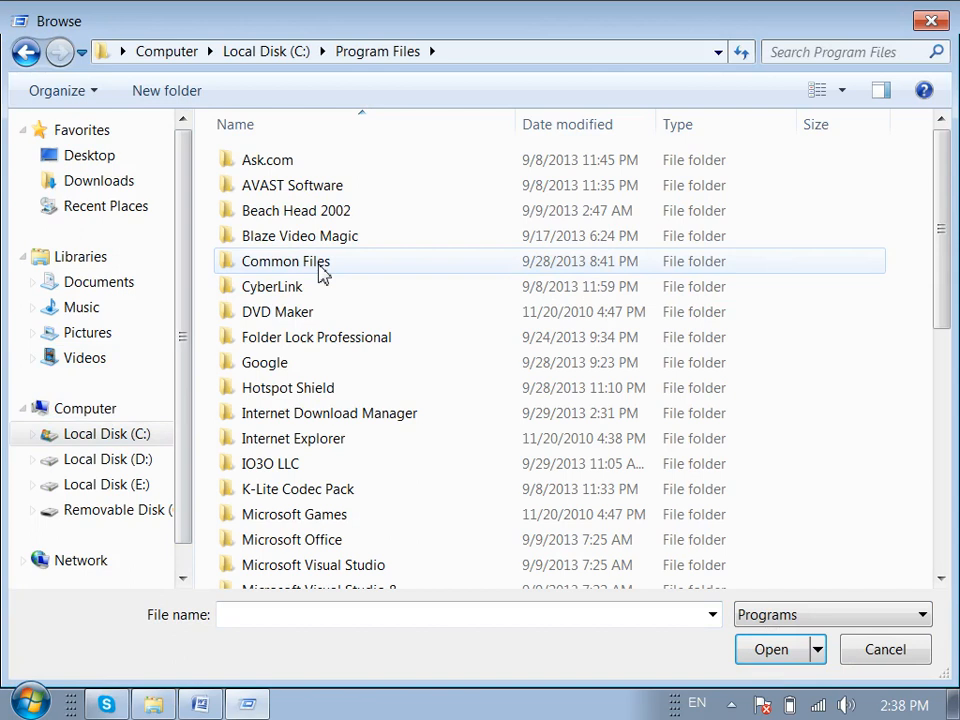
scroll(311, 396, down, 4)
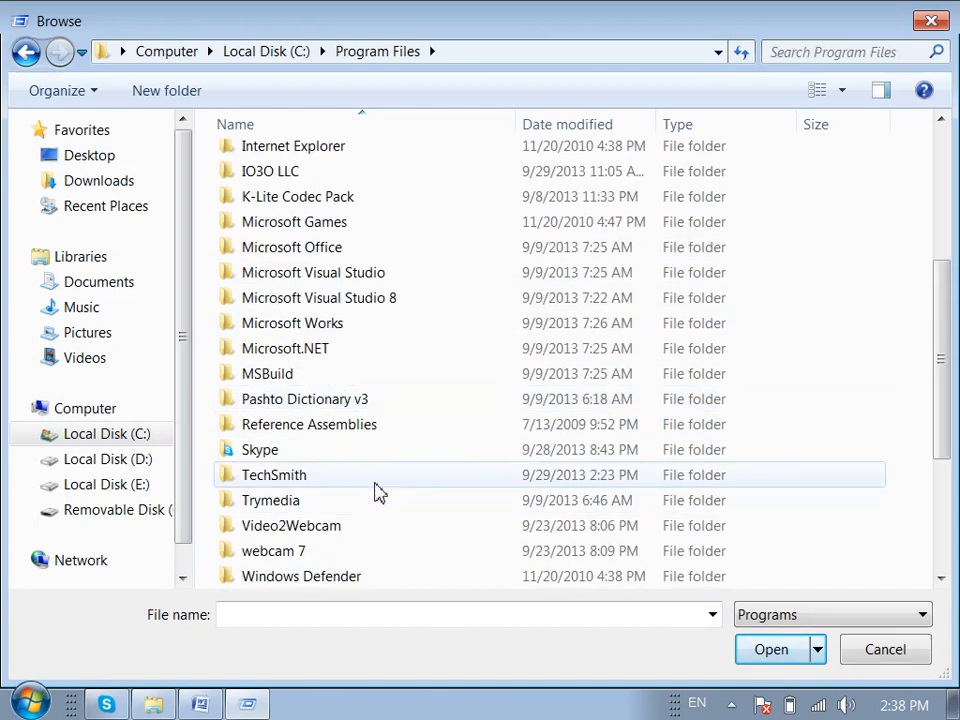
double_click(325, 458)
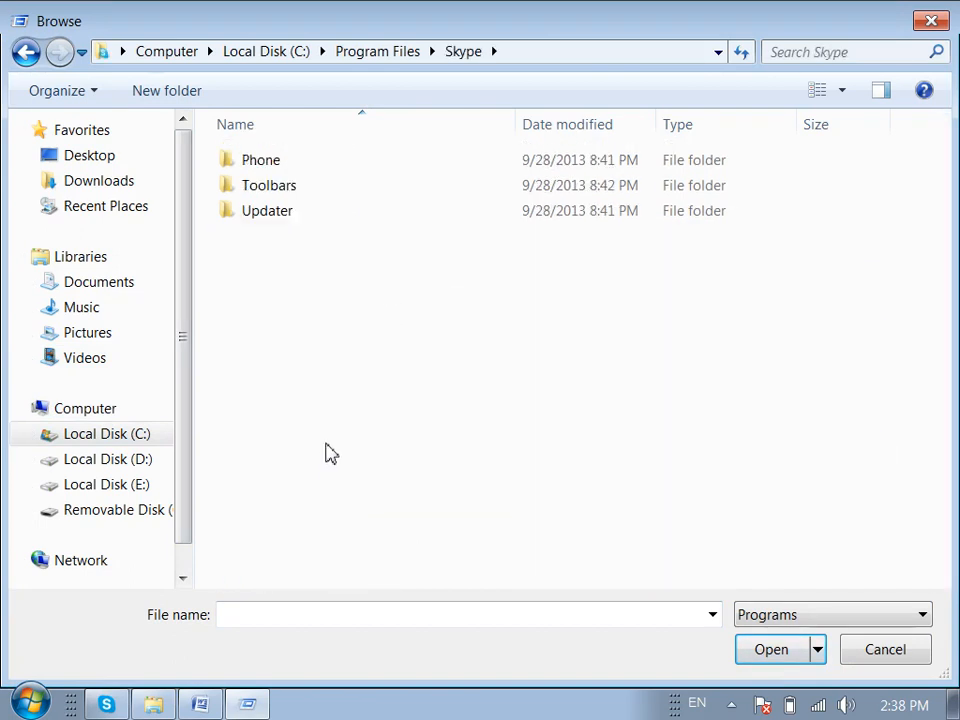
double_click(272, 163)
double_click(262, 161)
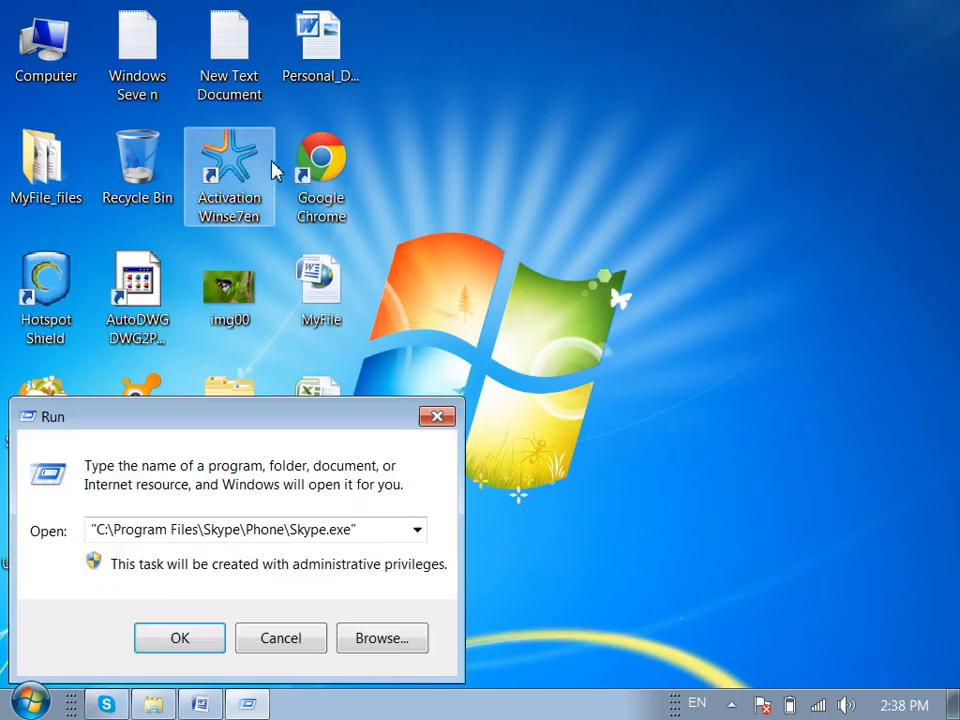
Append /secondary to the Skype.exe path and run it to launch a second Skype instance
click(387, 531)
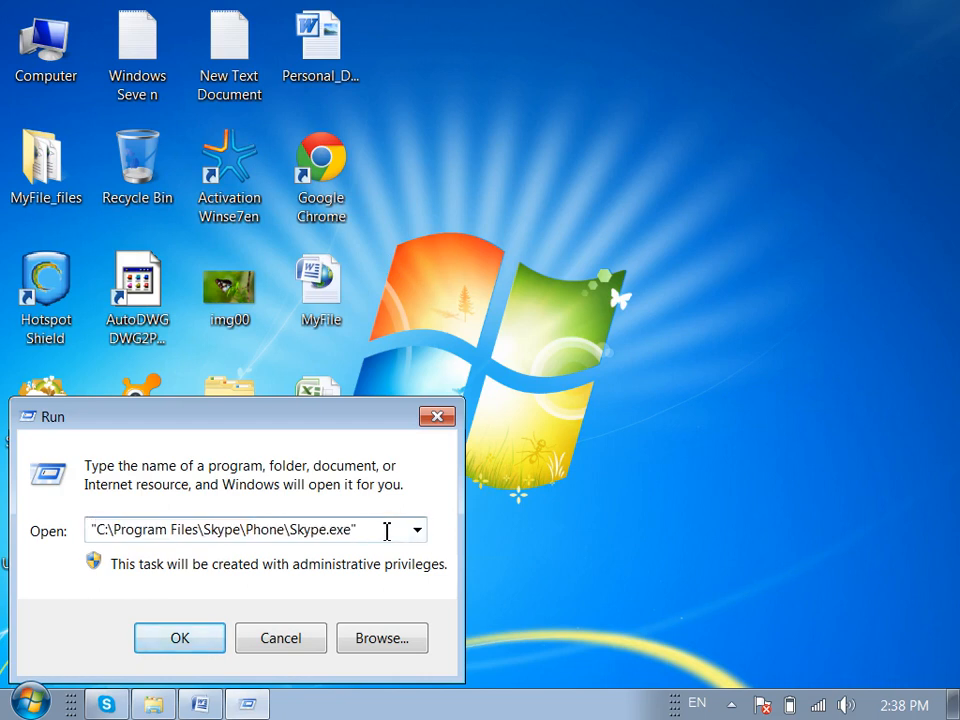
text(/secondar)
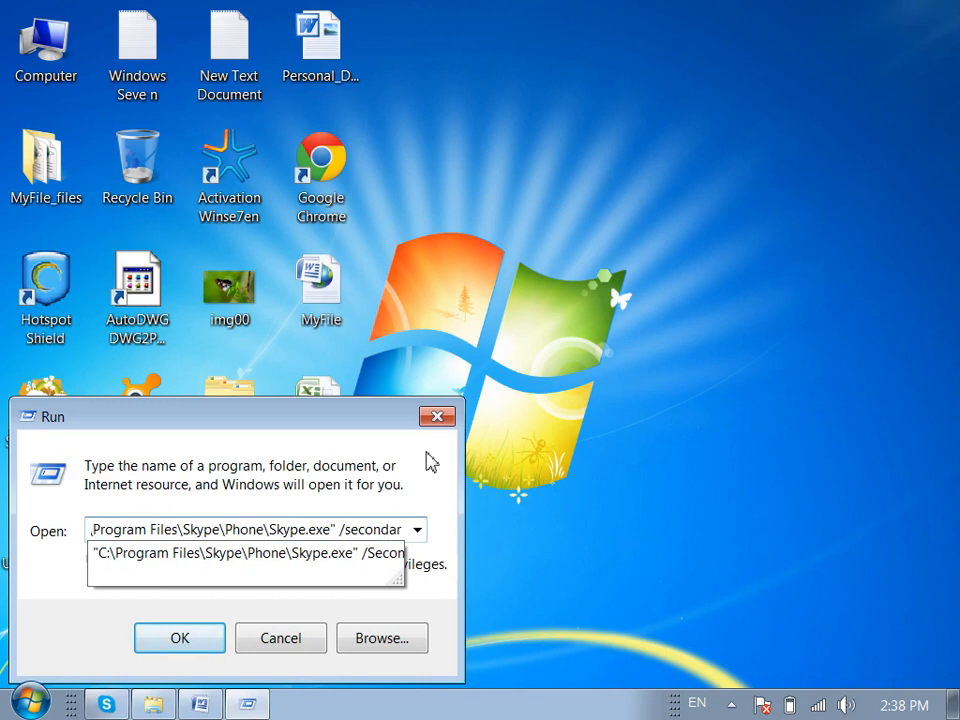
text(y)
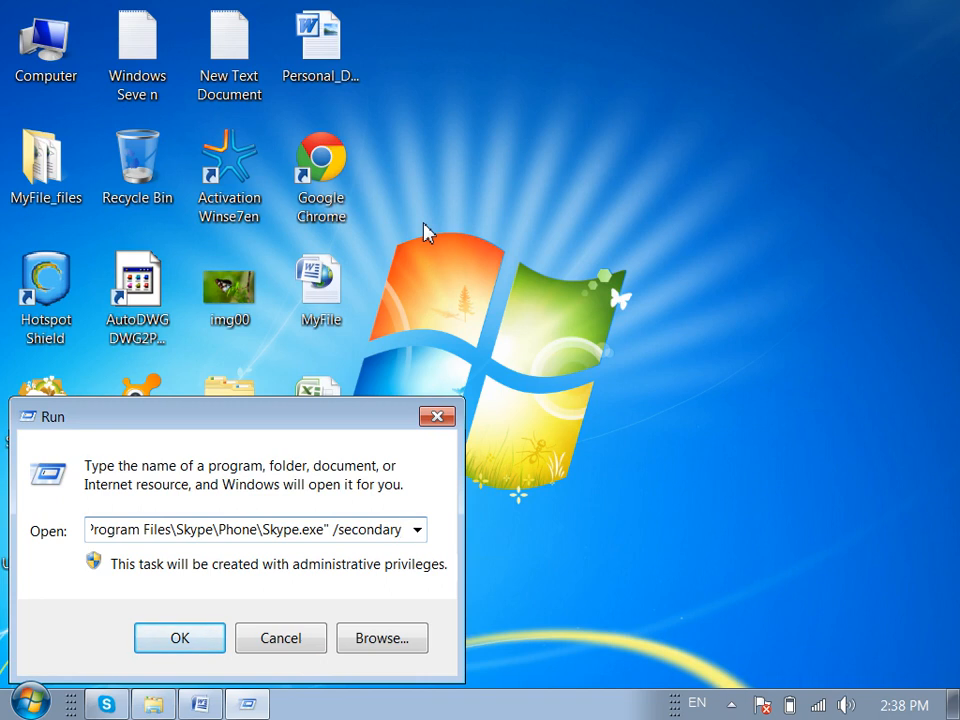
key(Return)
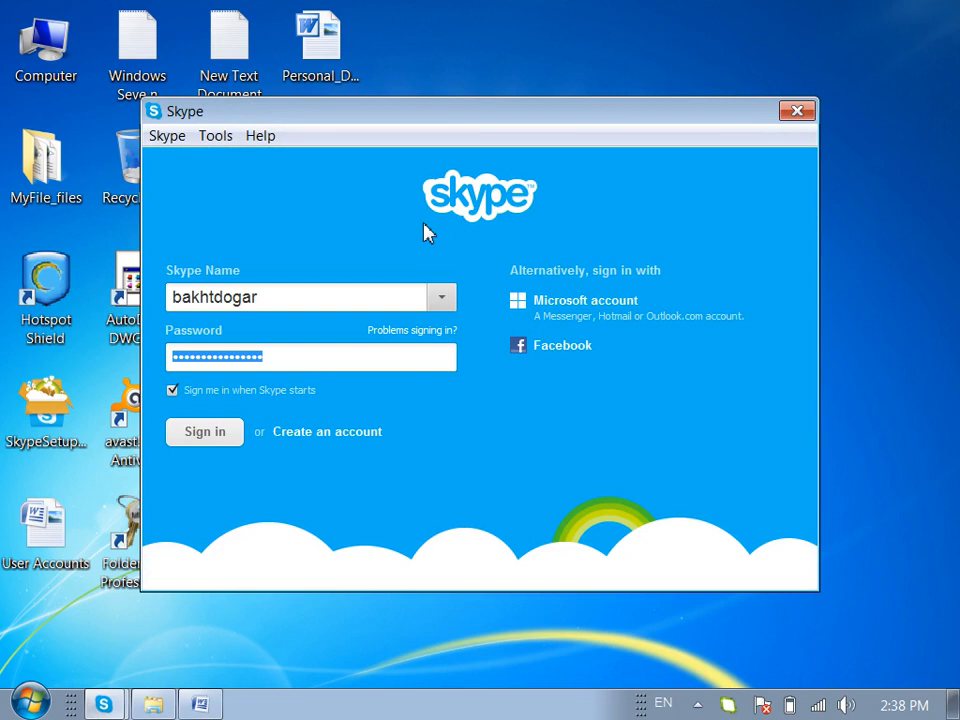
Check the Skype window that is already signed in, minimise it, and close the second instance's sign-in window
click(103, 704)
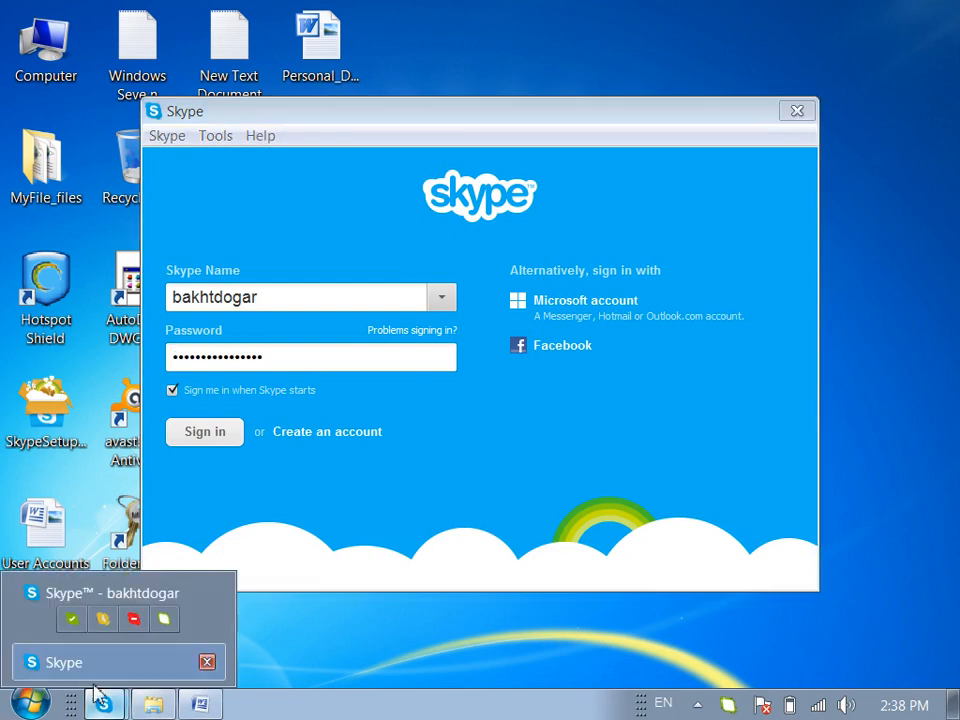
click(80, 625)
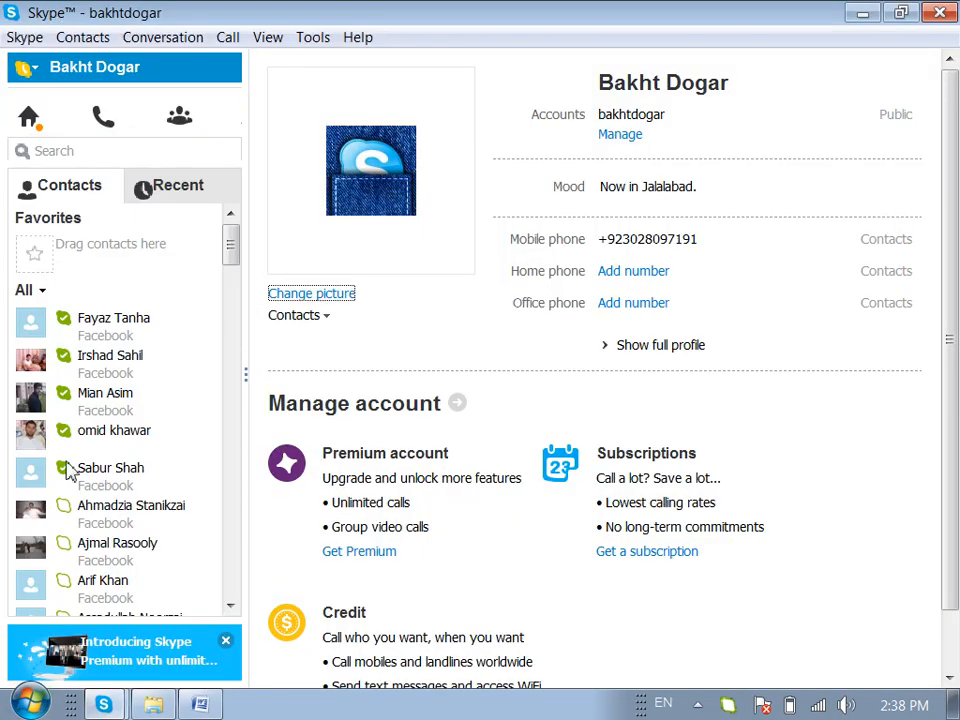
click(860, 14)
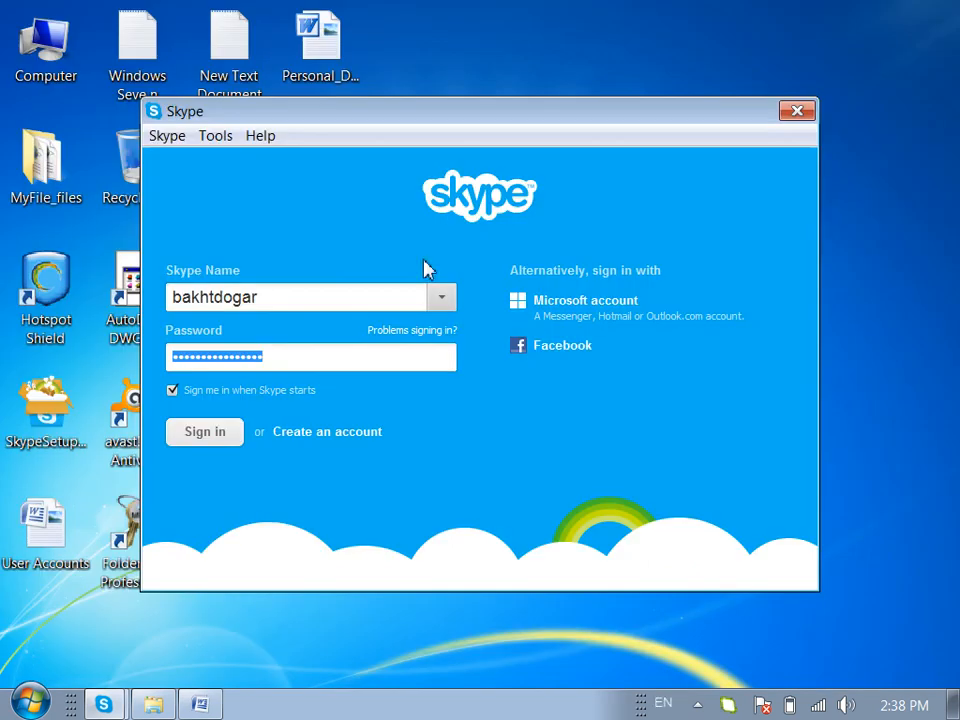
click(330, 293)
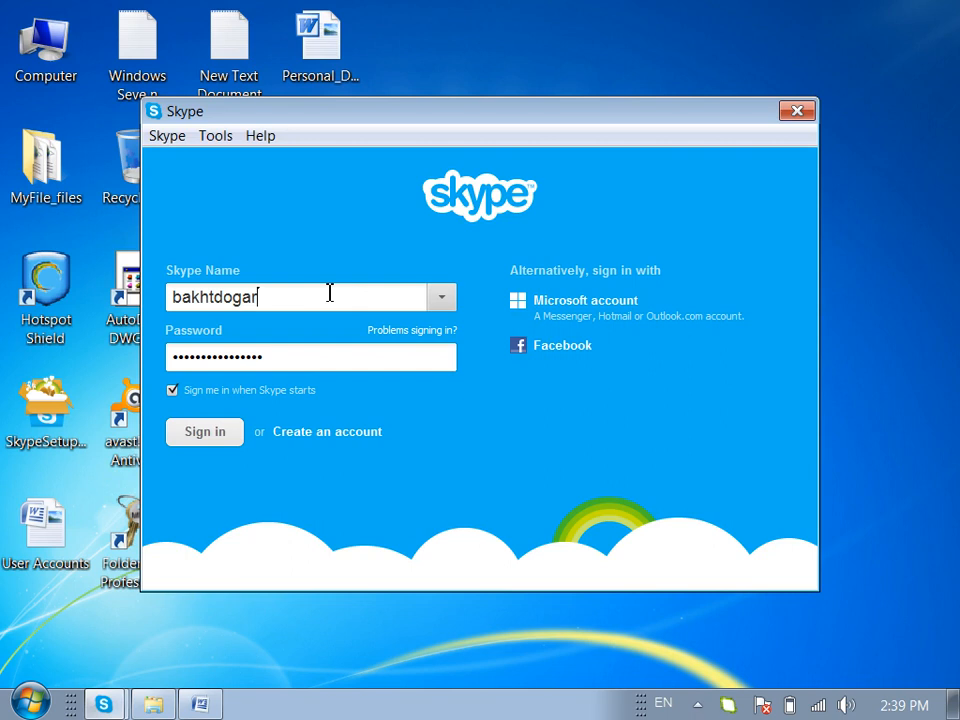
click(796, 111)
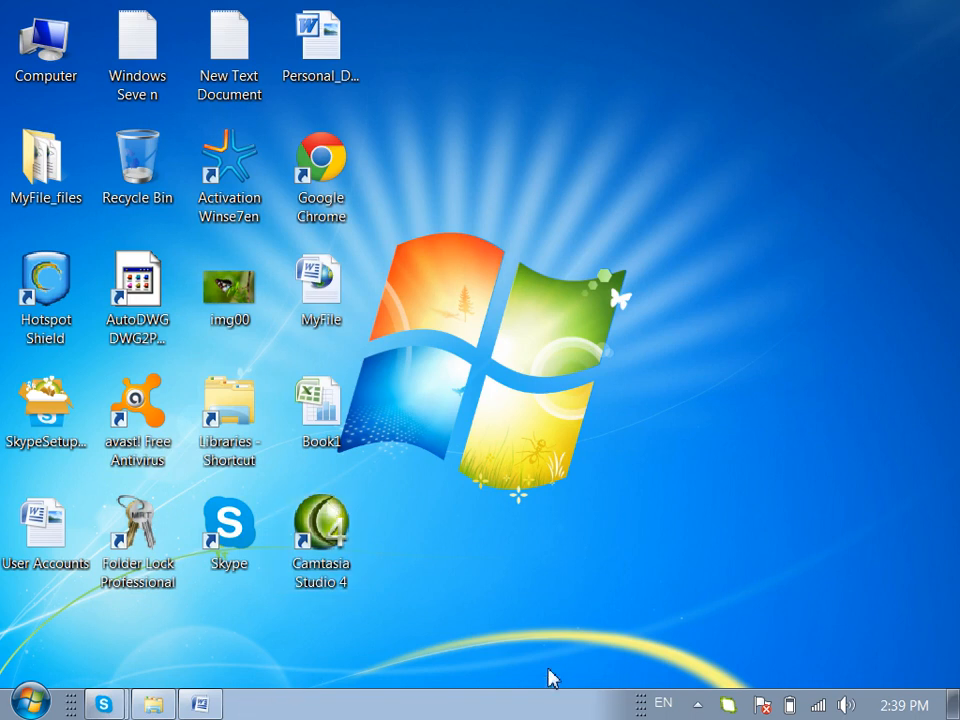
double_click(310, 168)
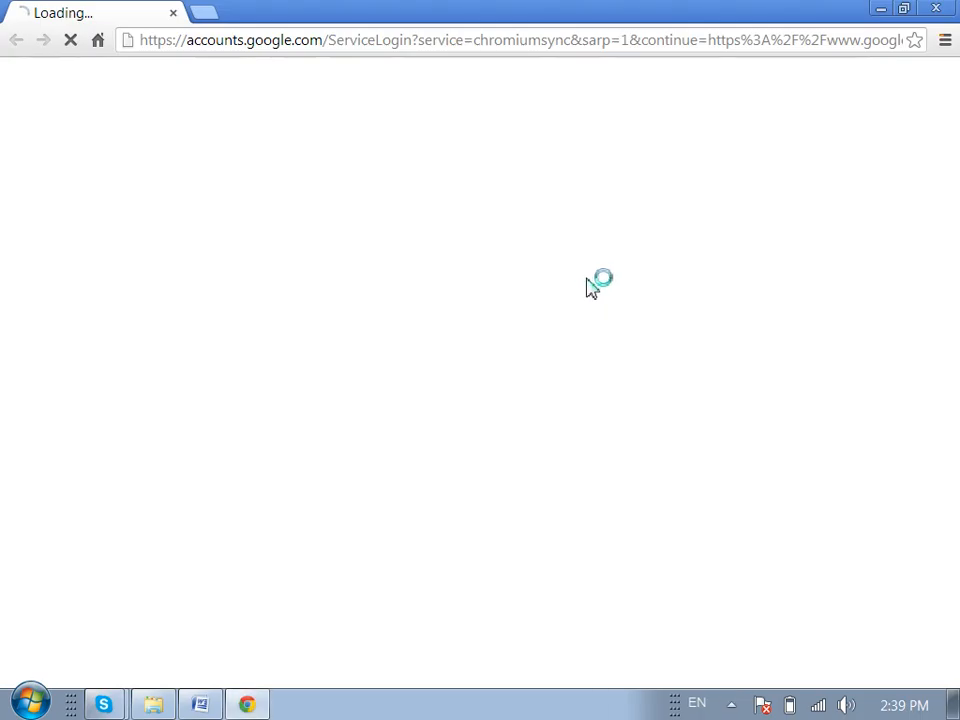
click(536, 42)
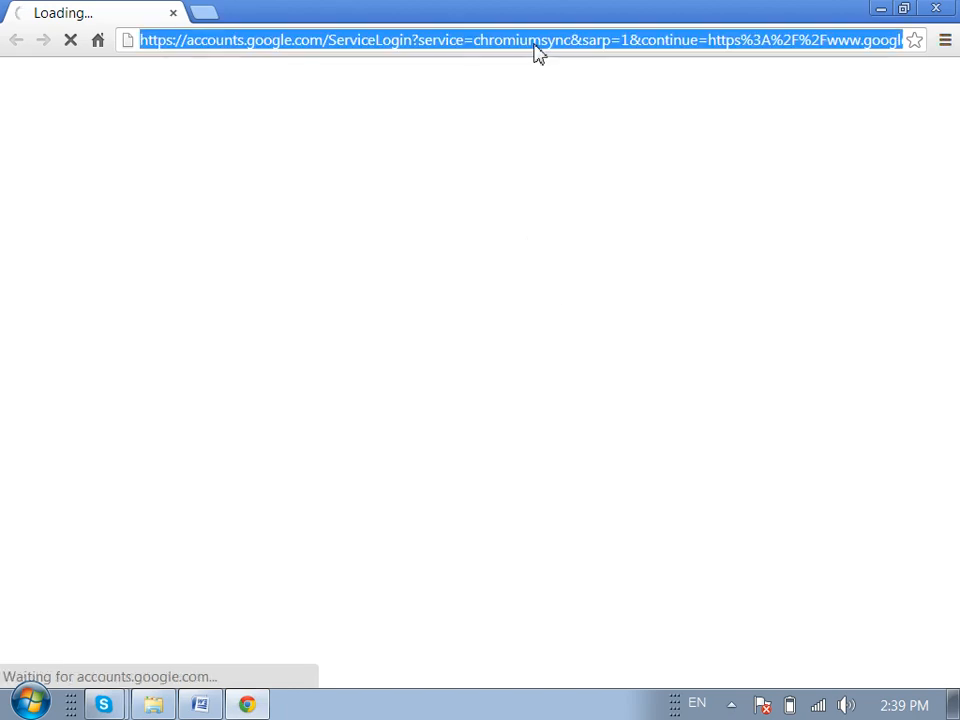
text(face)
key(Return)
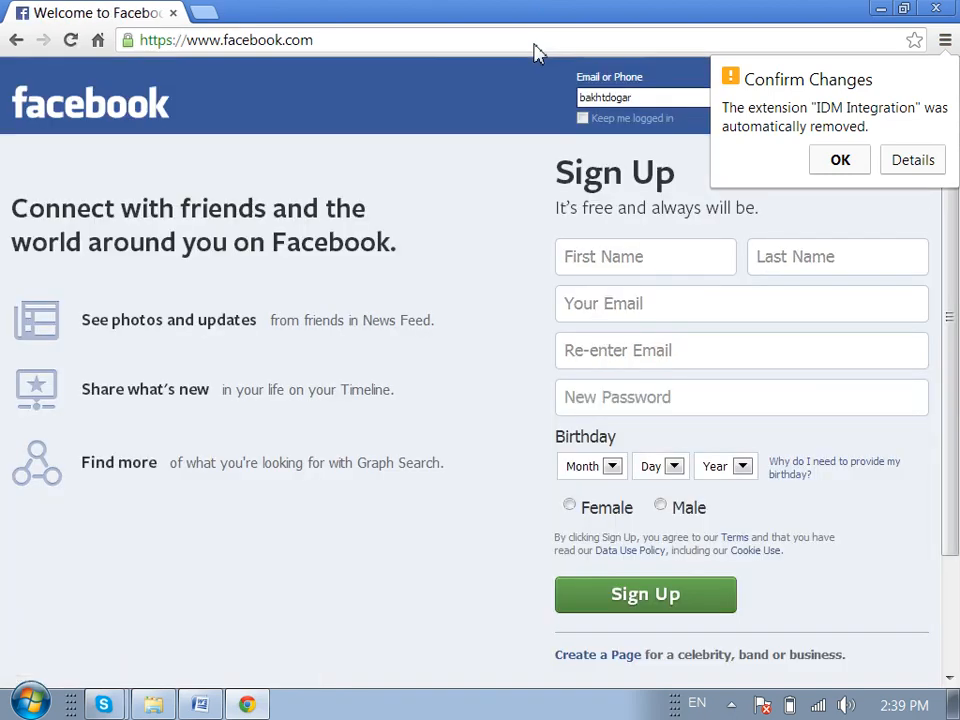
click(840, 162)
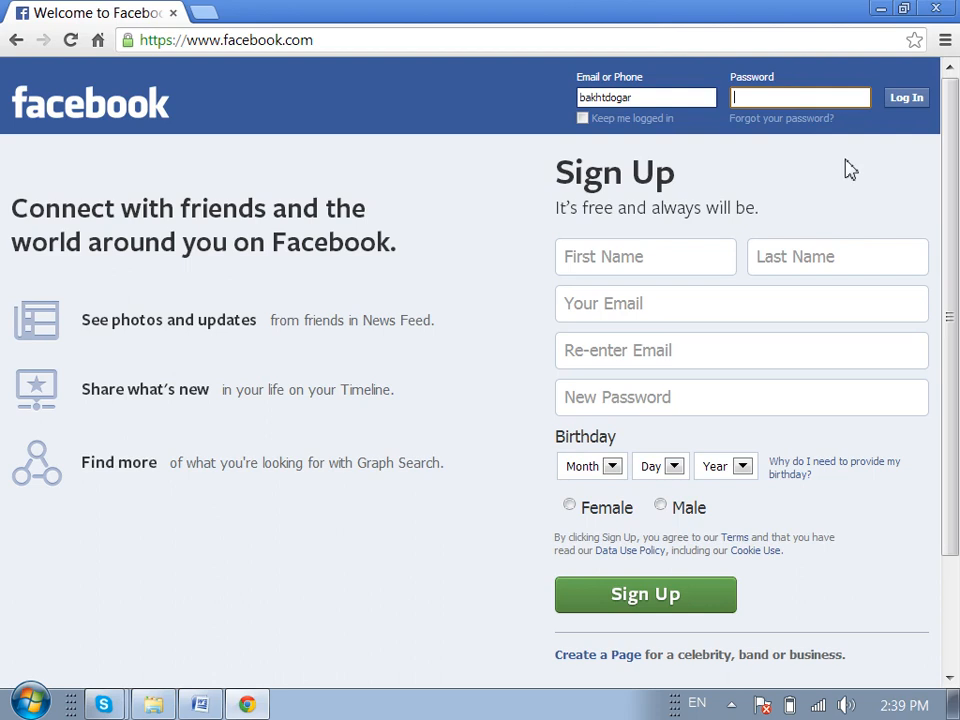
Enter the account password in the Facebook login form and inspect the password field's element
text(••••••)
right_click(801, 97)
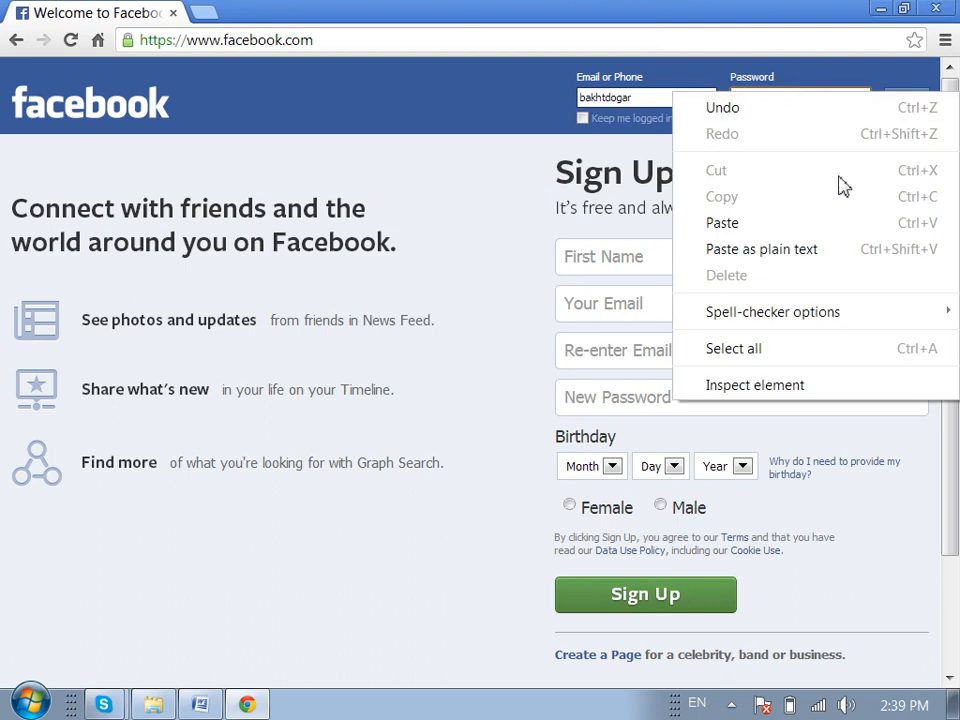
click(834, 391)
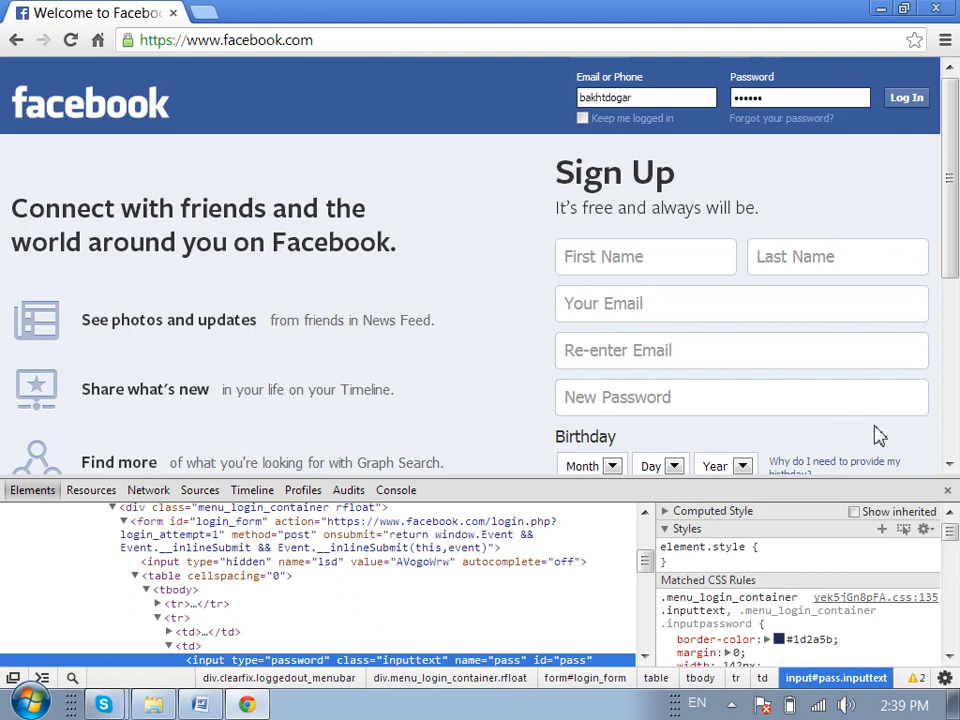
Examine the password field's input markup and style rules in the developer tools, and close Chrome
click(949, 657)
click(949, 657)
click(645, 657)
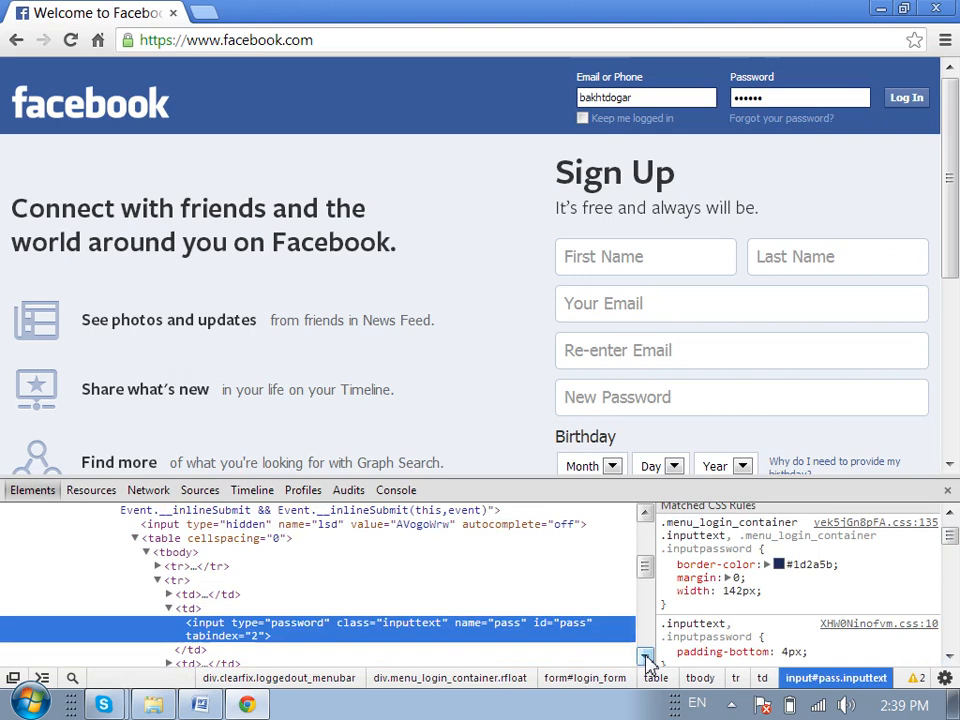
click(646, 659)
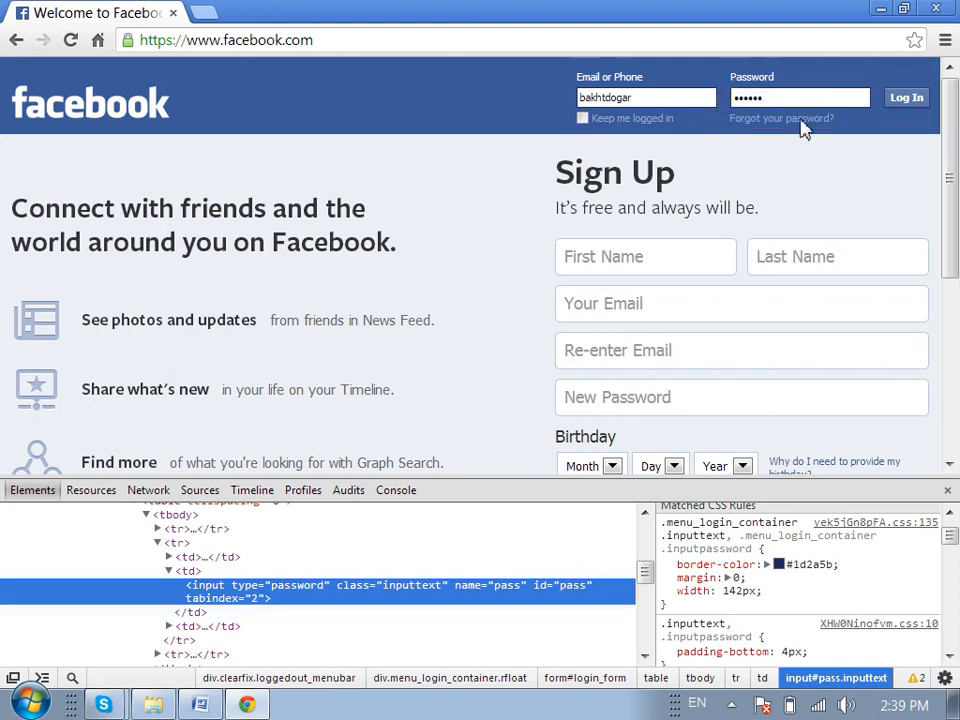
click(936, 9)
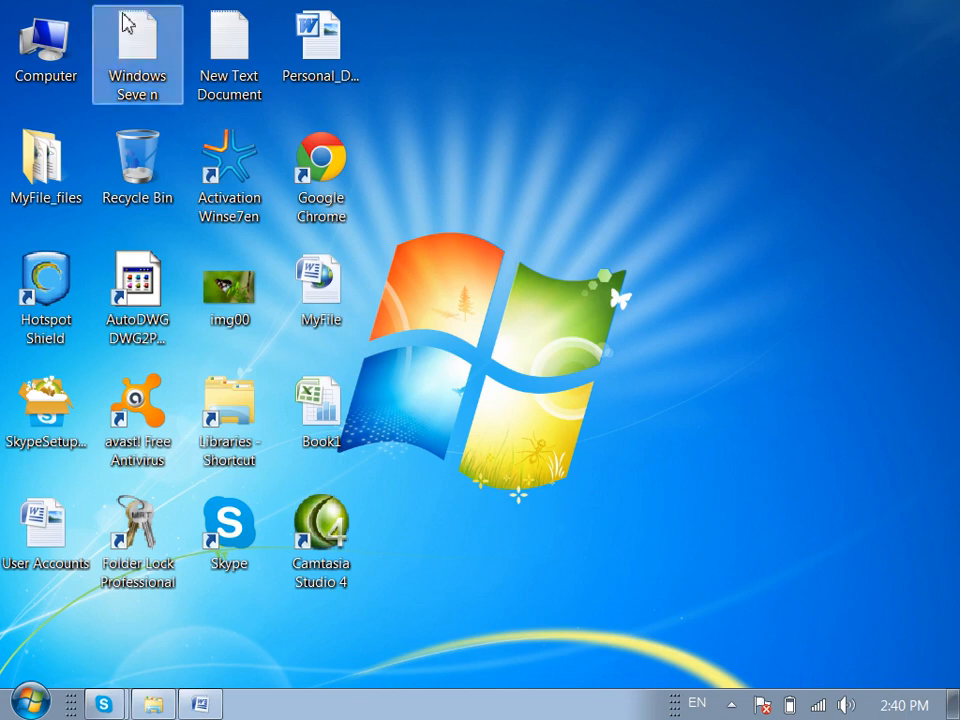
Reopen Google Chrome and open the form for creating a new Google account
double_click(320, 165)
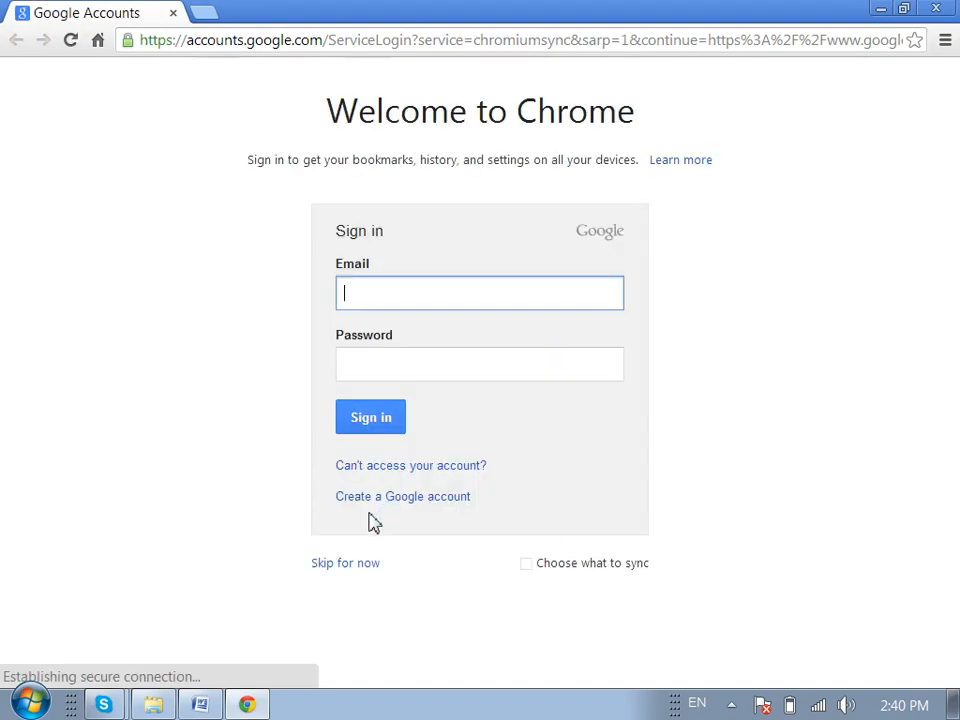
click(259, 36)
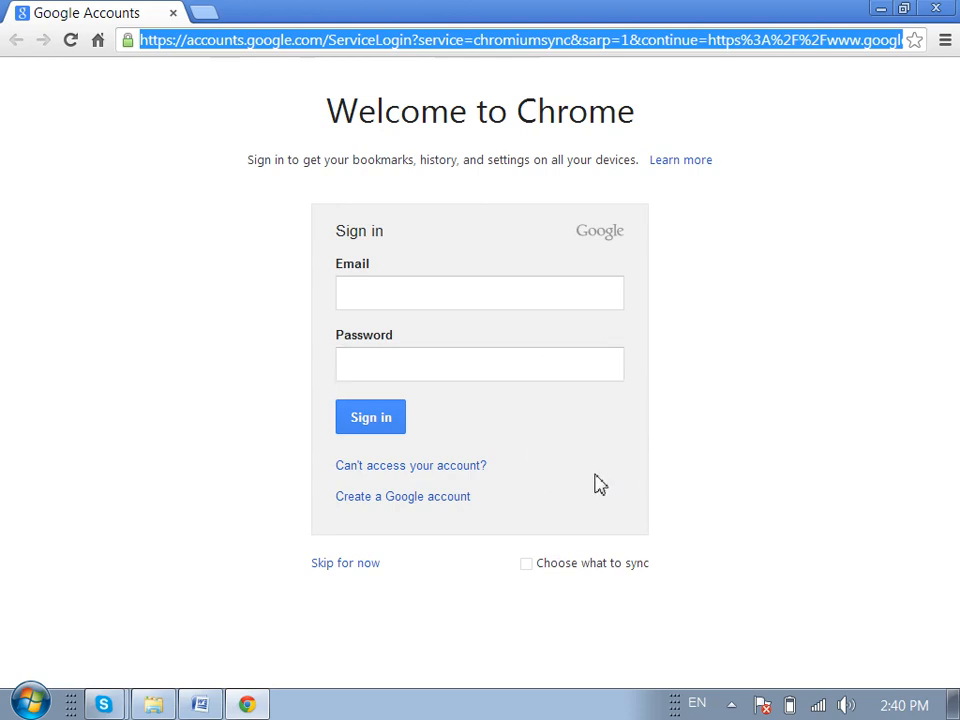
click(431, 498)
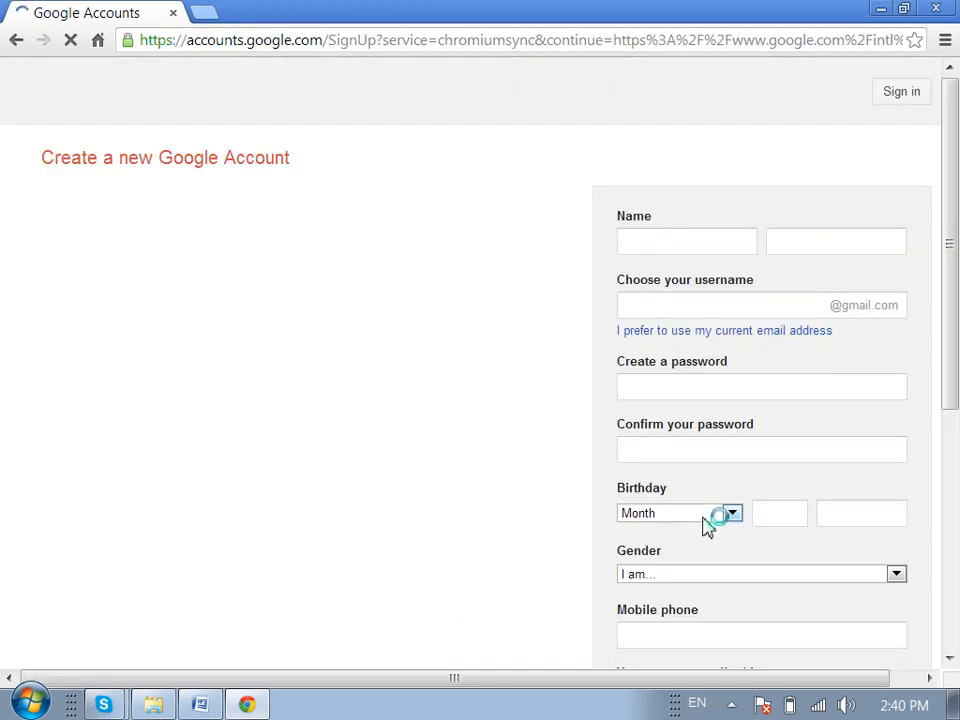
Fill in the first and last name on the Google account sign-up form
click(705, 249)
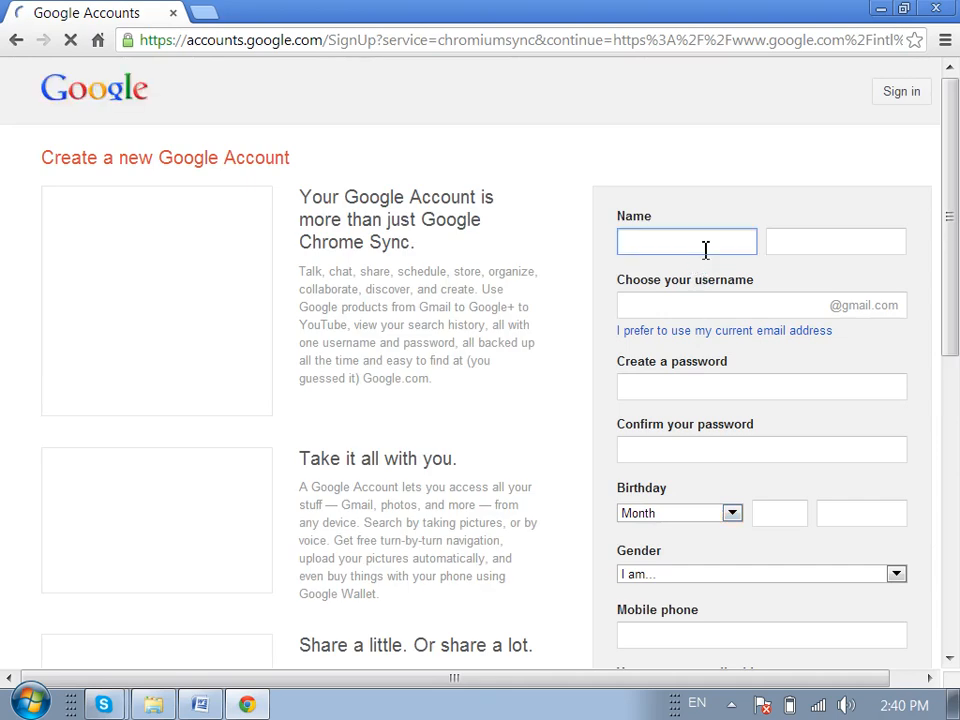
key(Tab)
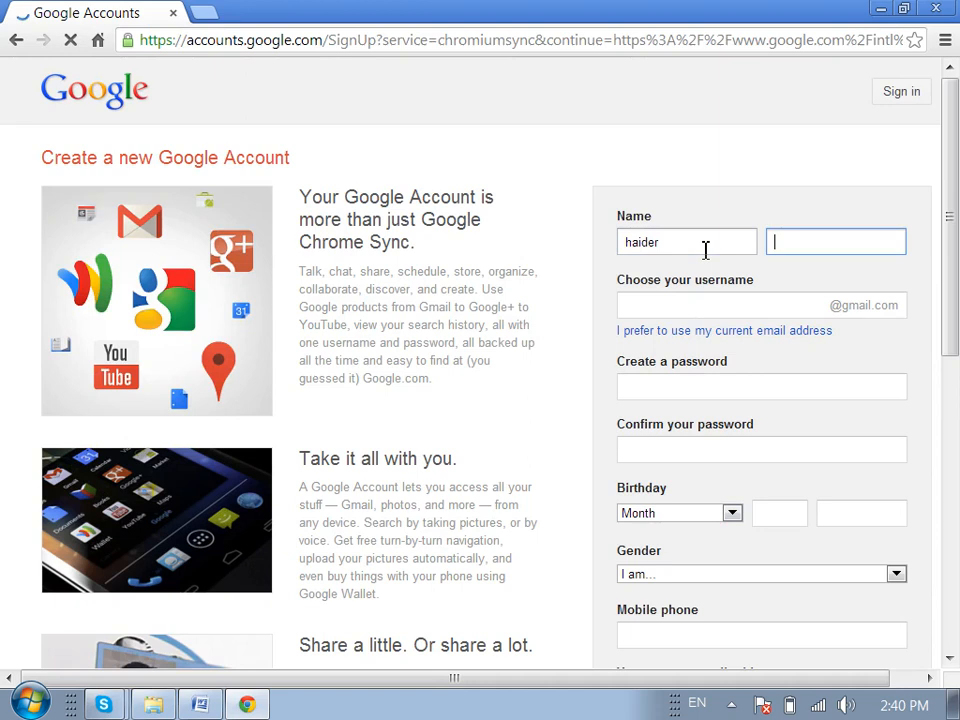
key(Tab)
key(Tab)
Try a username made from the first and last name, and choose one of the suggested available usernames
click(690, 298)
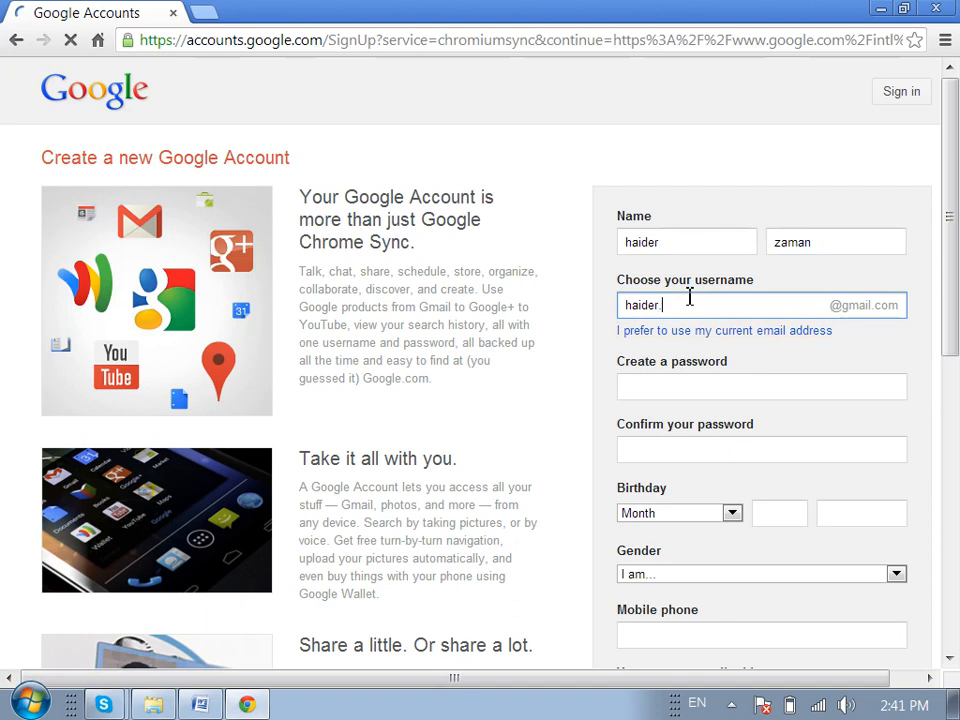
key(Tab)
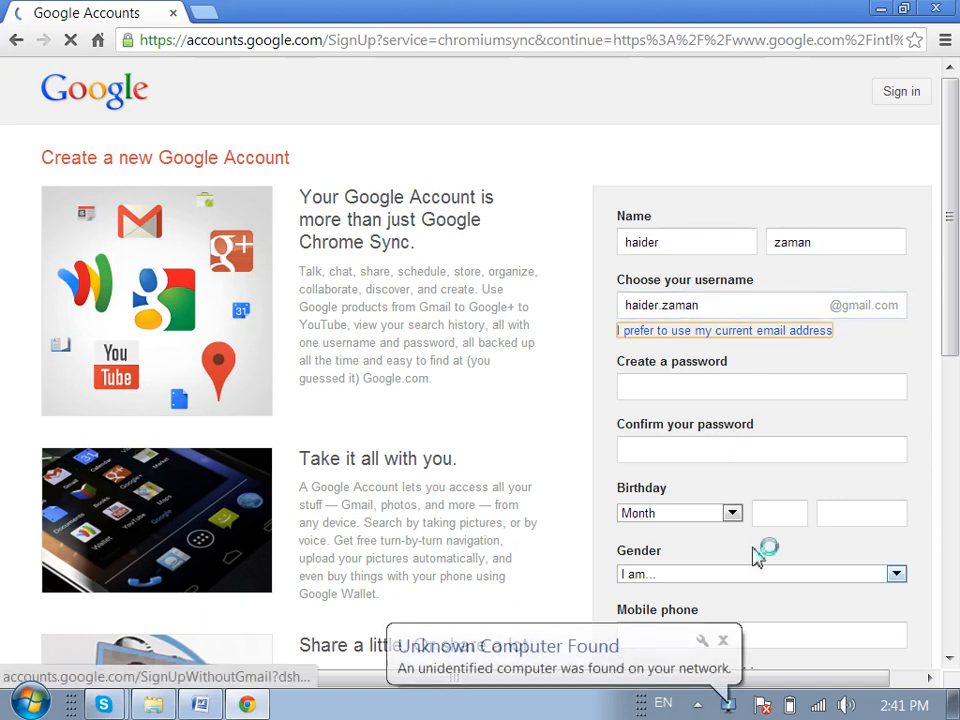
click(724, 638)
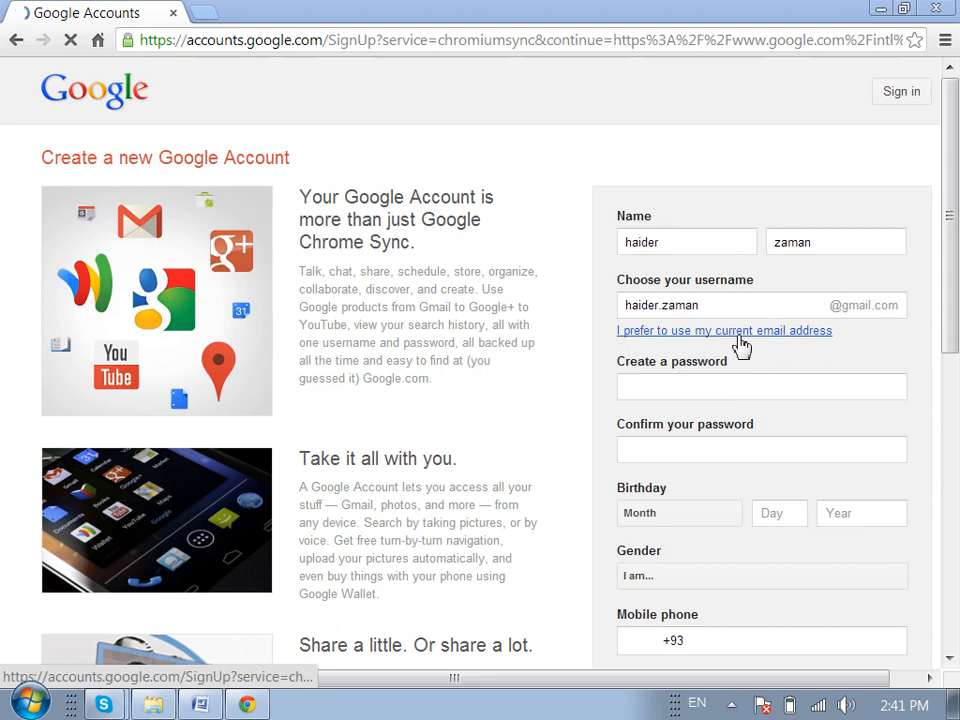
click(680, 389)
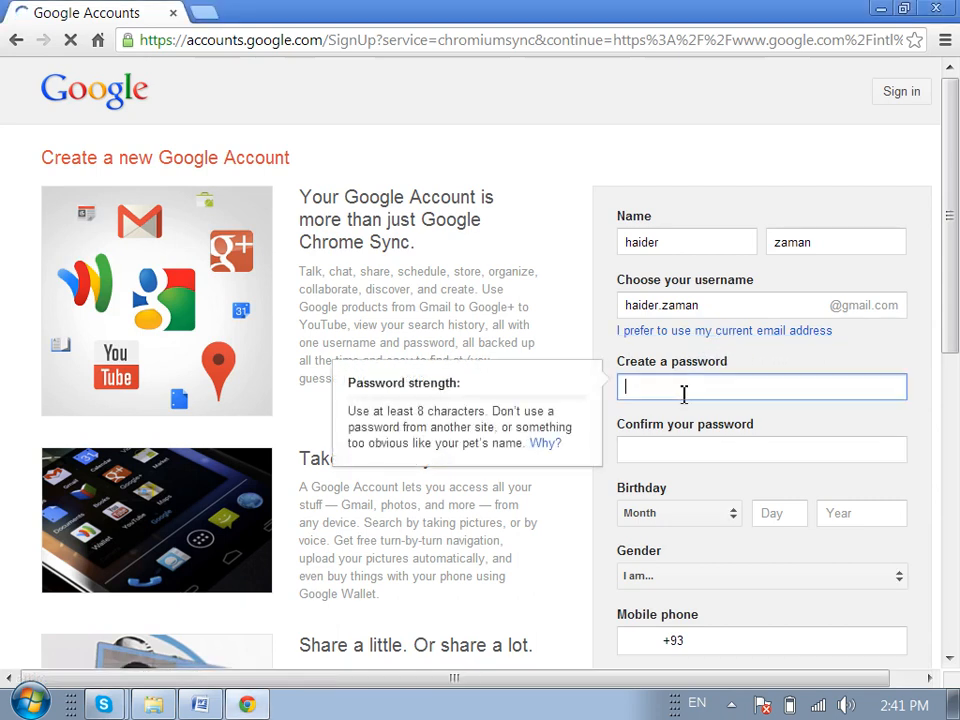
click(810, 298)
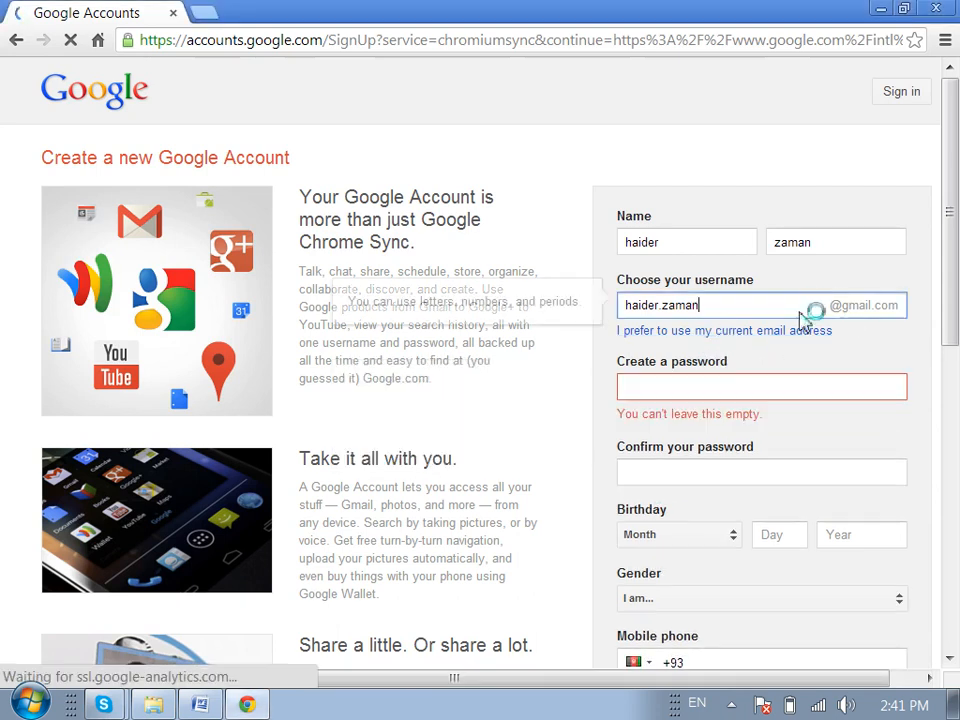
click(739, 394)
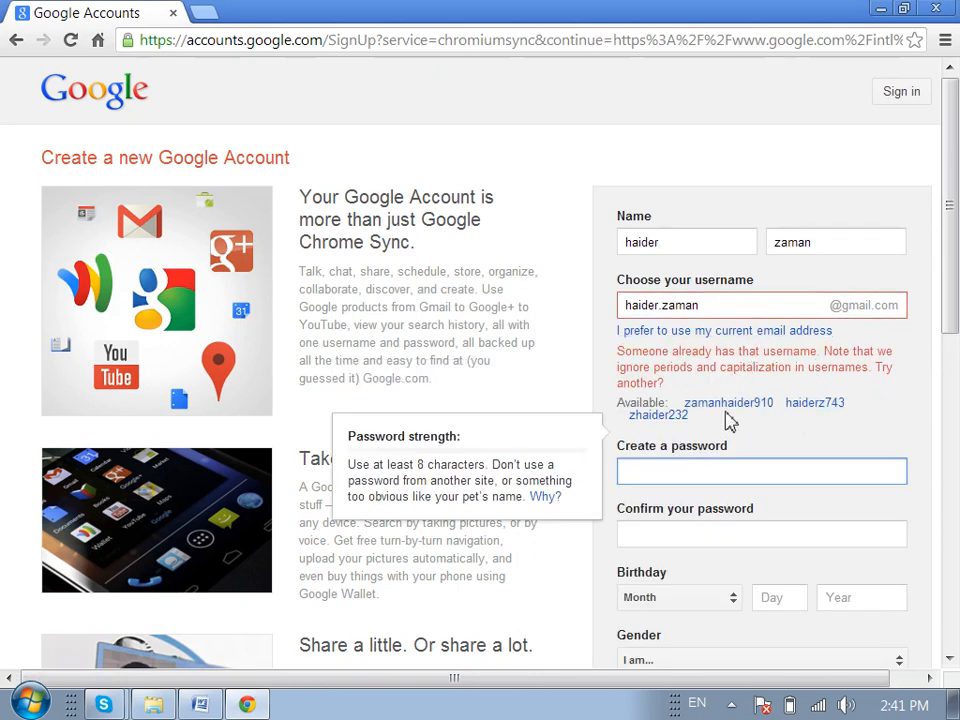
click(828, 405)
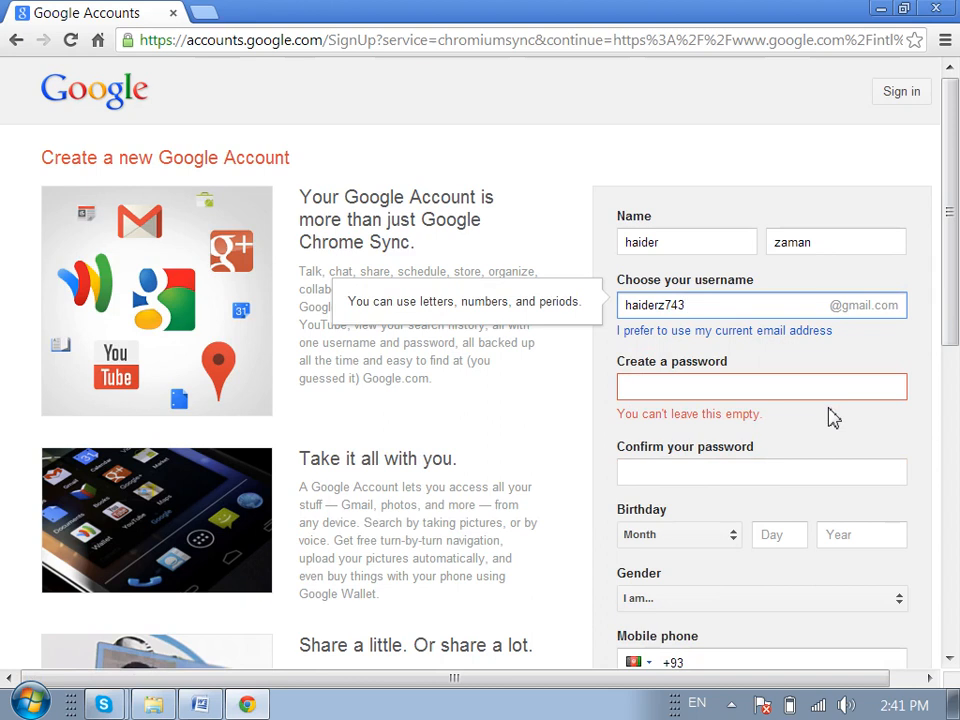
Create the account password and repeat it in the confirmation field
click(763, 394)
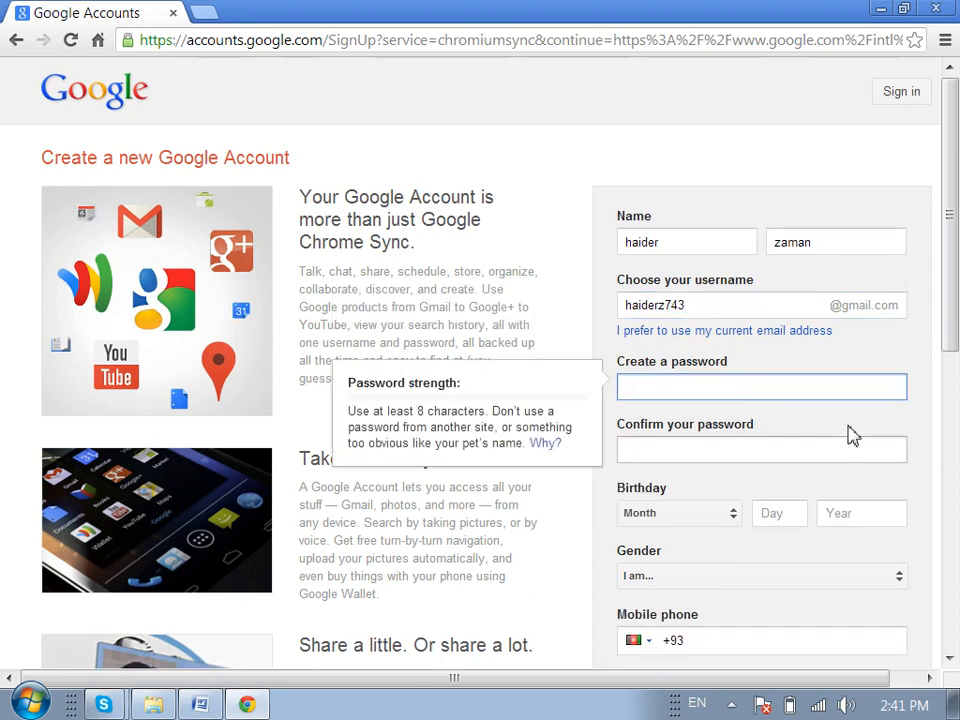
text(•••••••)
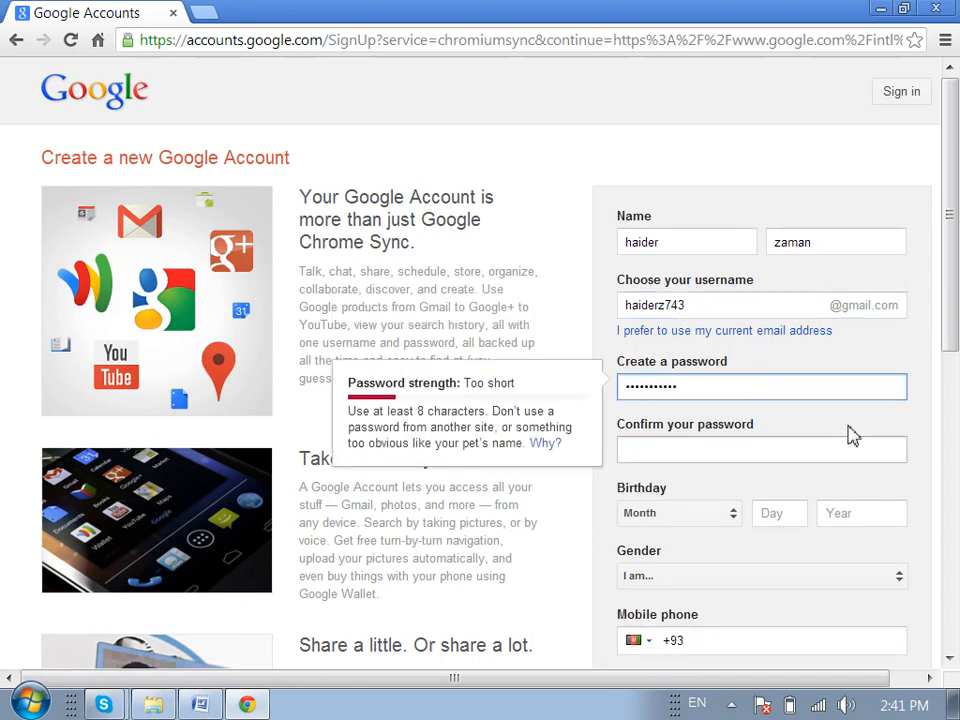
text(••••)
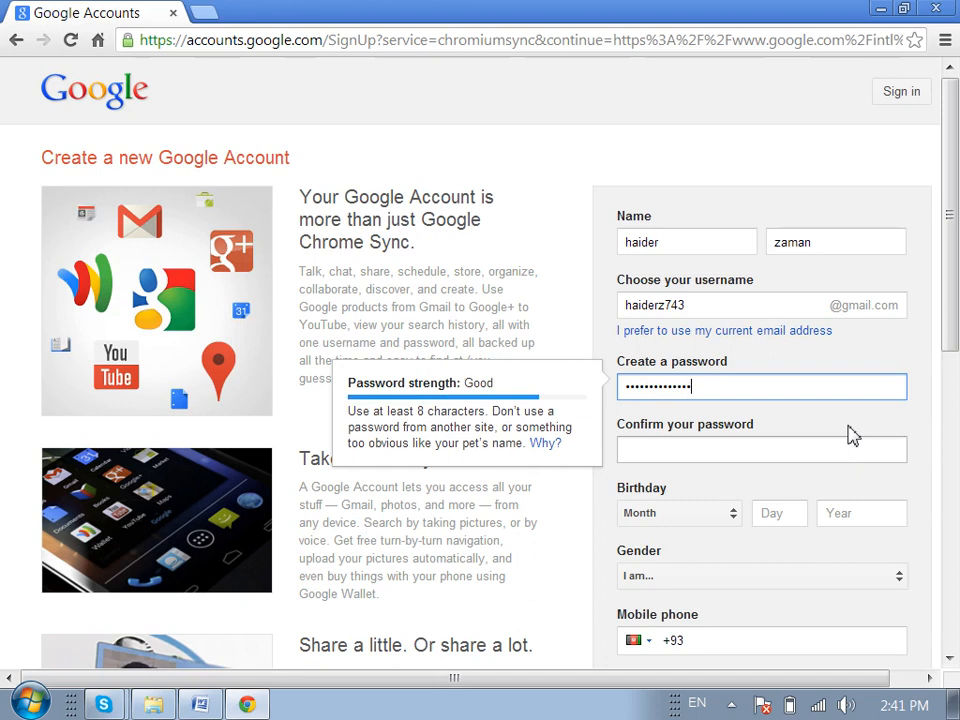
key(Tab)
text(•••••••••••)
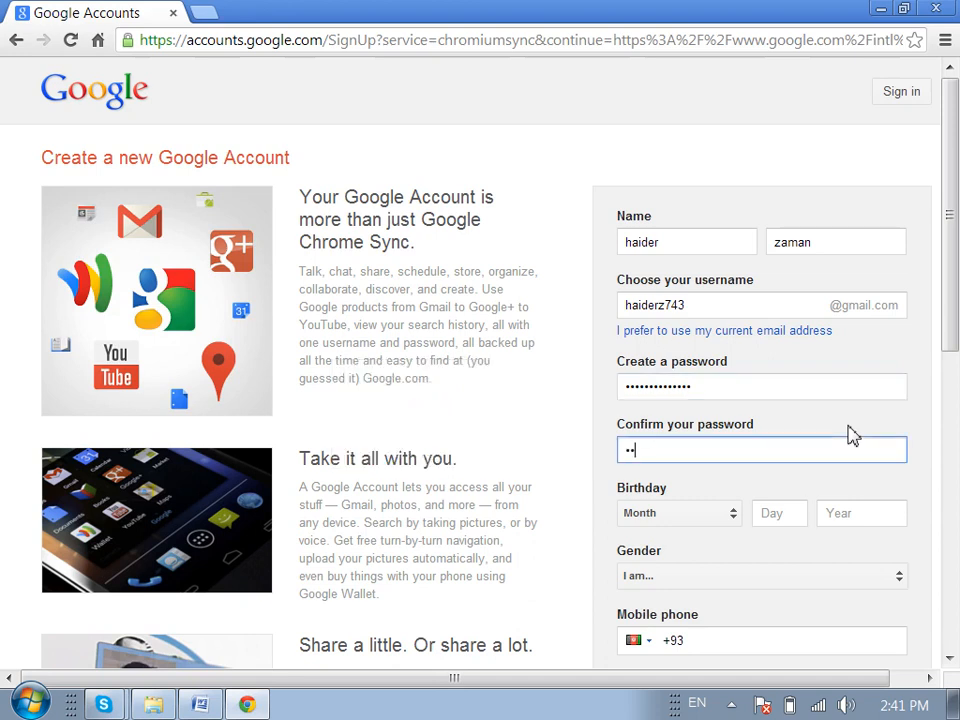
text(•••)
key(Tab)
Fill in the date of birth with month, day and year, and set the gender to Male
click(669, 516)
click(686, 394)
click(776, 522)
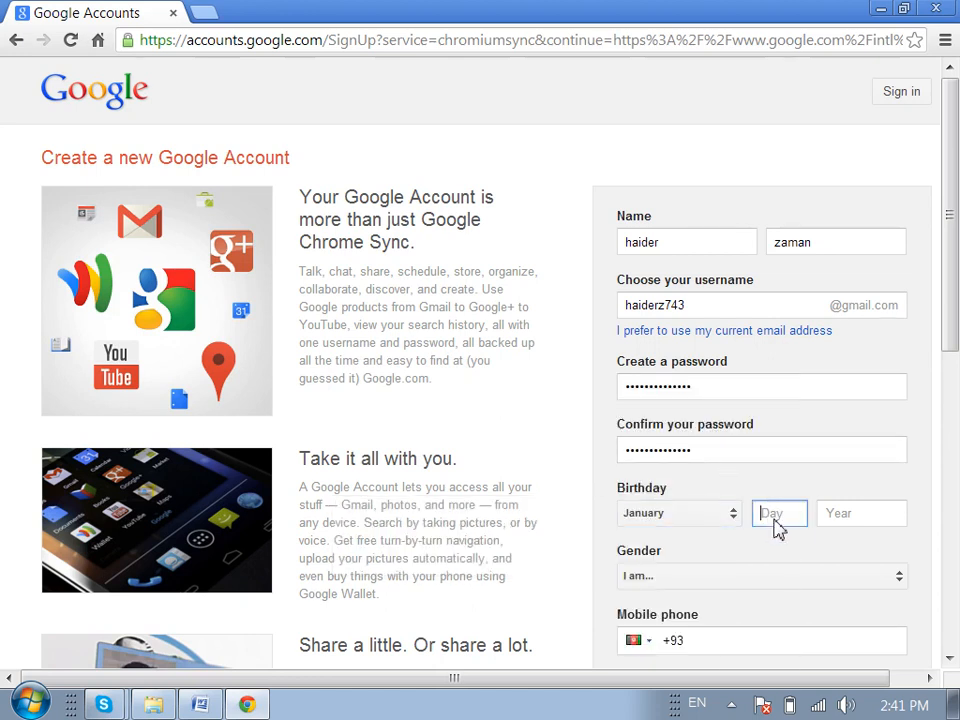
text(01)
key(Tab)
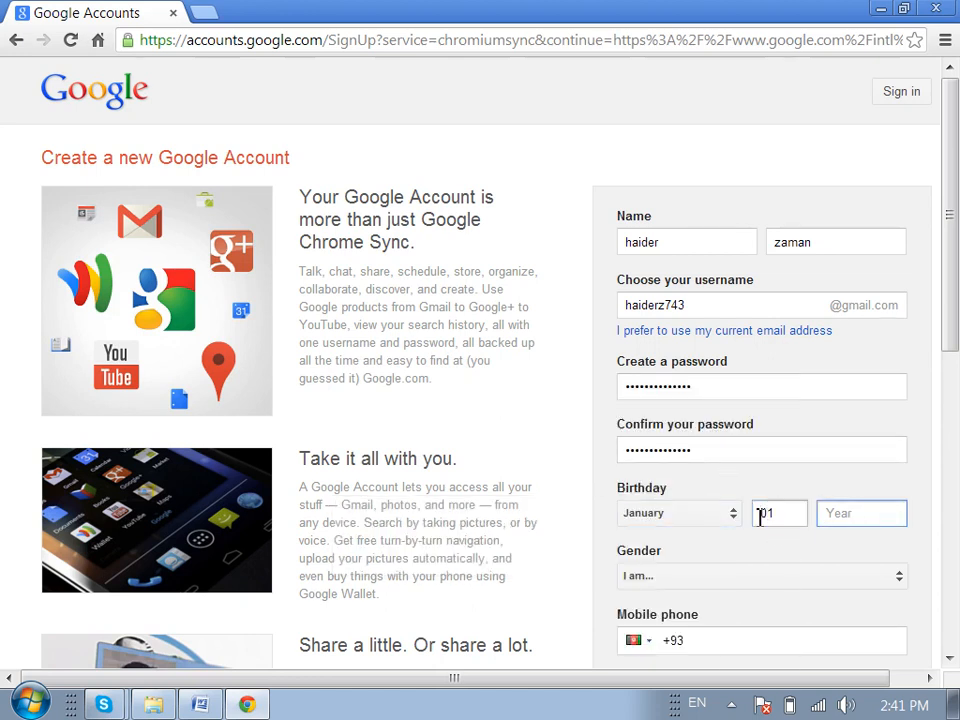
text(1985)
scroll(956, 343, down, 3)
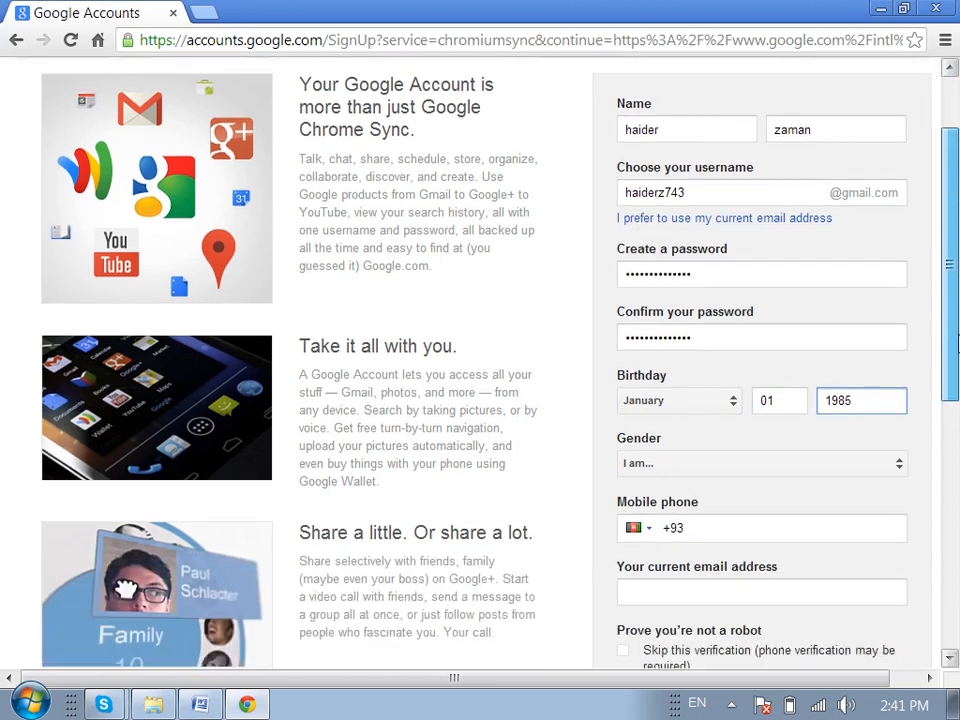
click(738, 428)
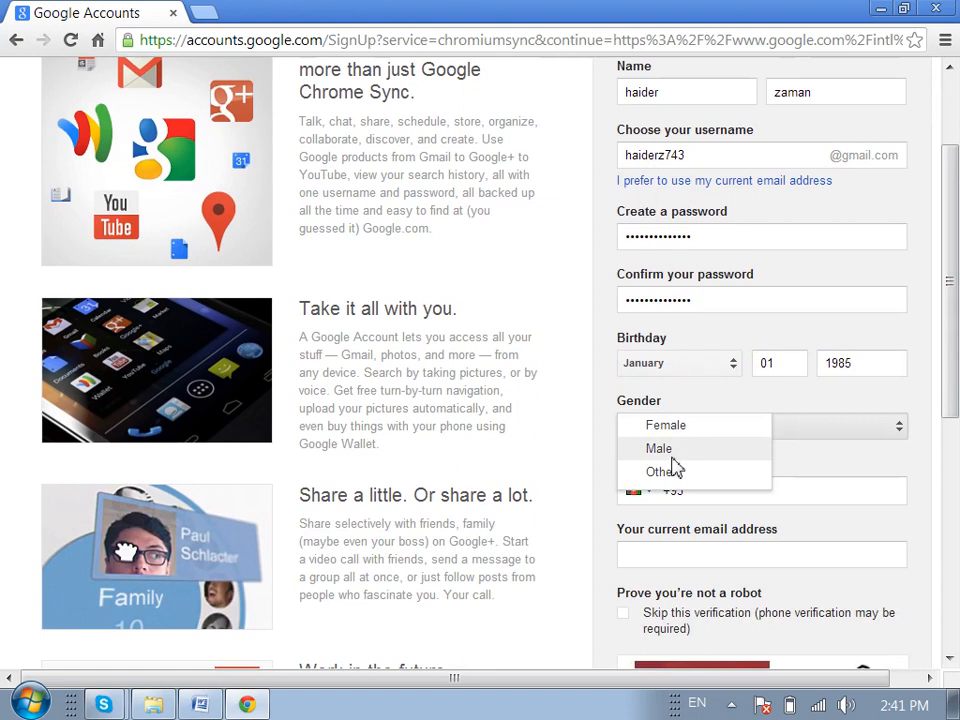
click(672, 456)
Enter the mobile phone number after the +93 country code
click(748, 489)
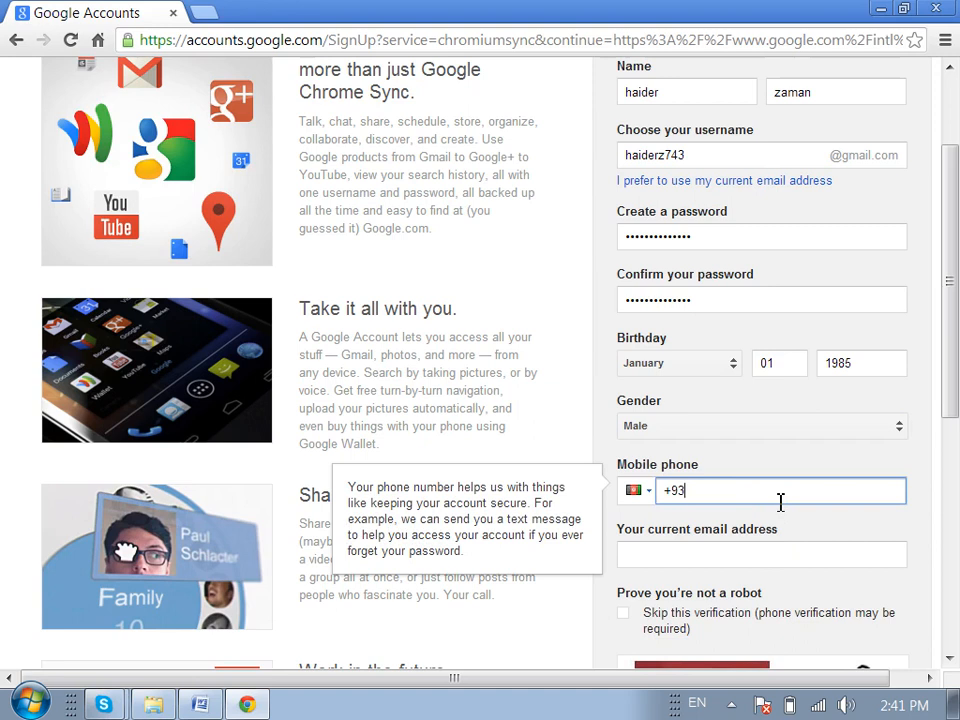
scroll(750, 439, down, 2)
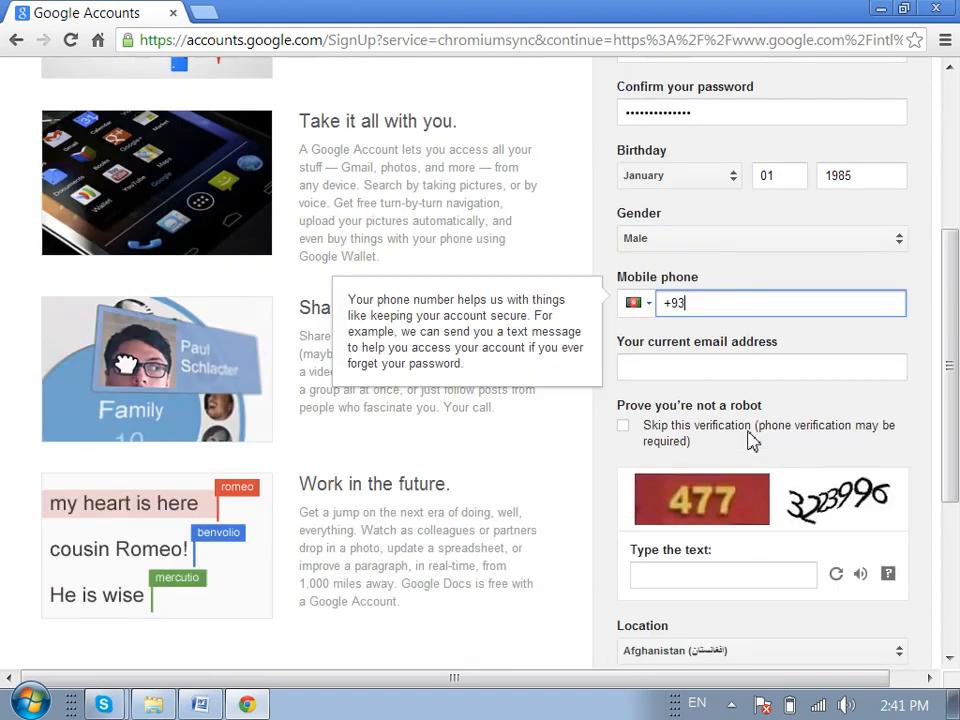
scroll(752, 441, up, 1)
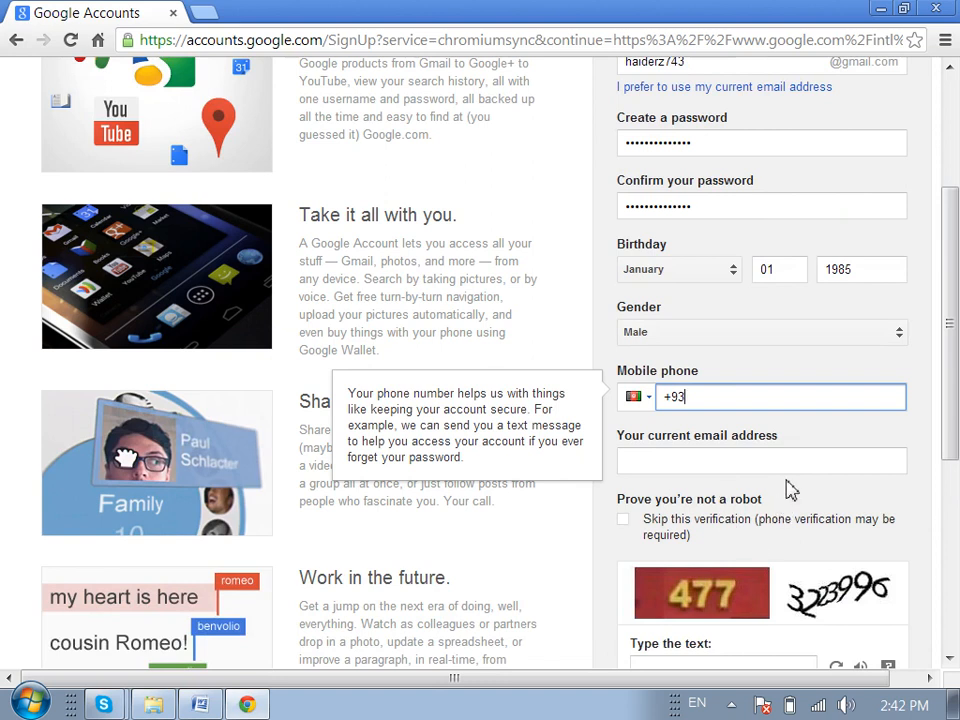
Fill in the current email address on the sign-up form
click(791, 458)
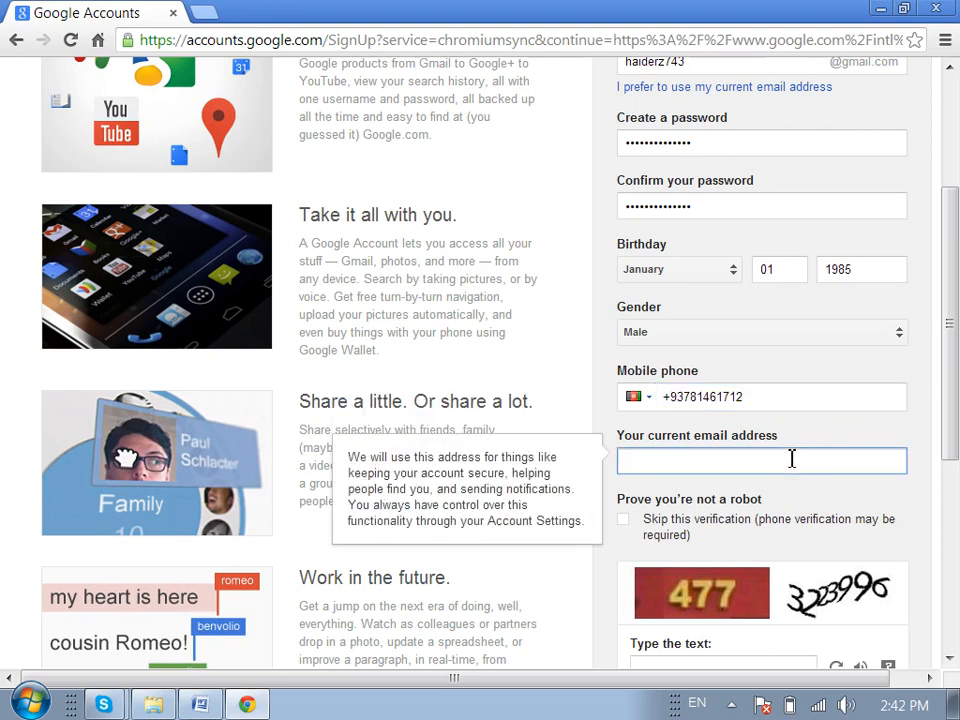
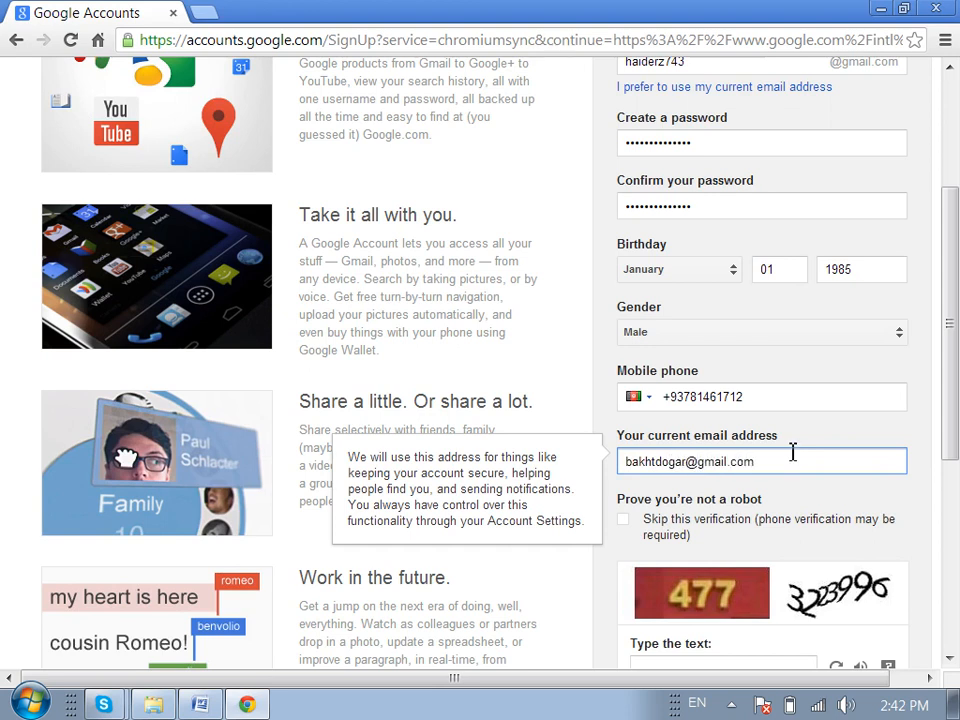
Enter the two numbers from the CAPTCHA image in the robot-check field, correcting the second number
scroll(795, 452, down, 2)
click(741, 486)
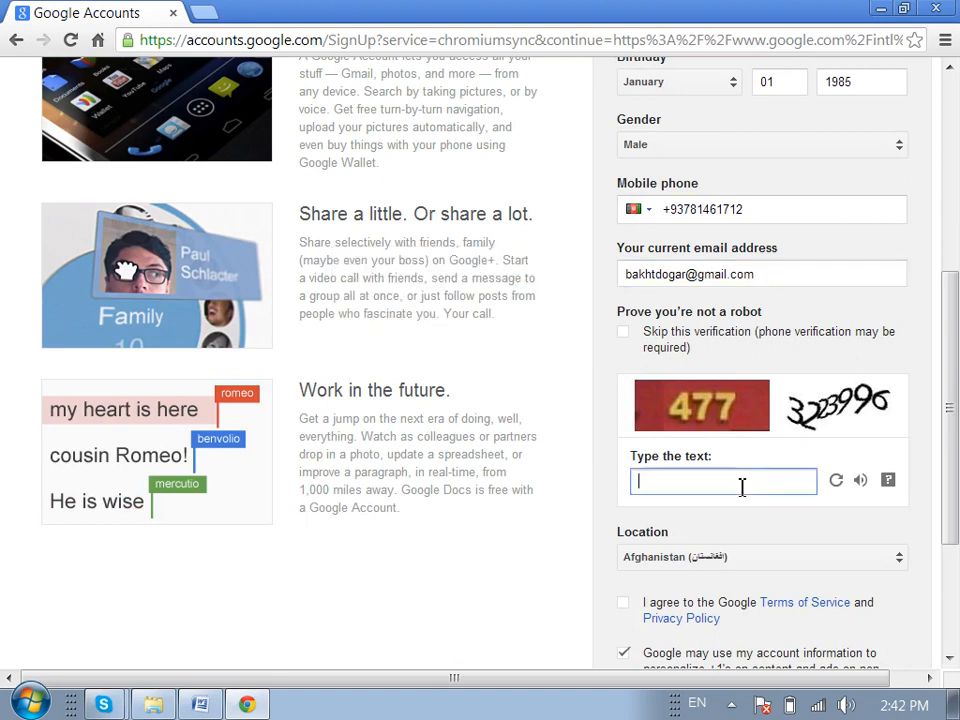
text(477 3239976)
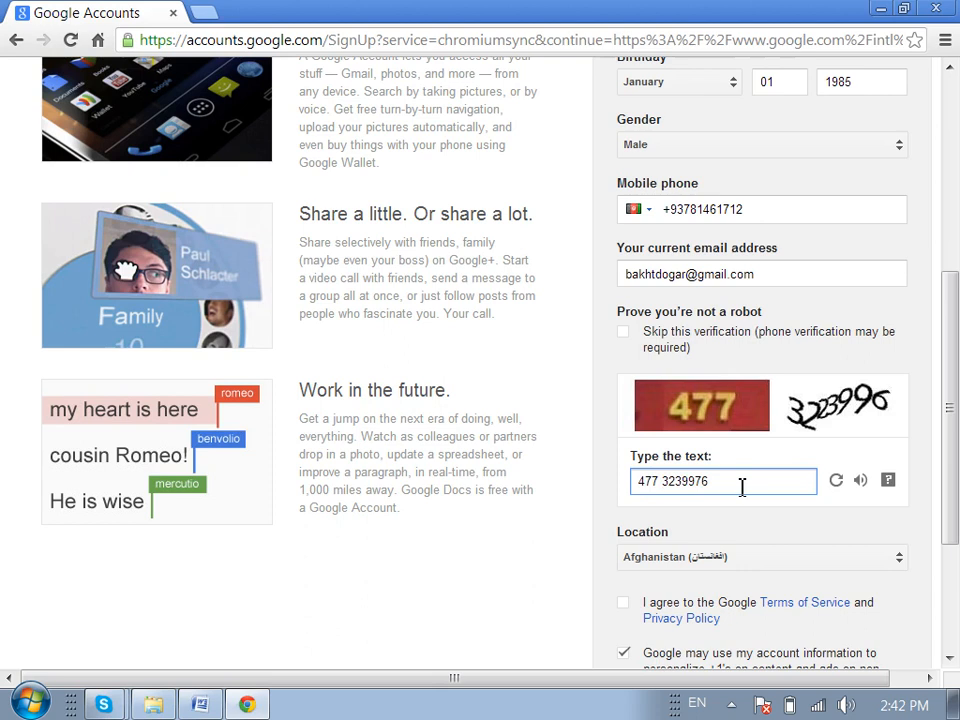
key(BackSpace)
key(BackSpace)
key(BackSpace)
key(BackSpace)
key(BackSpace)
key(BackSpace)
key(BackSpace)
text(3223996)
Agree to the Google Terms of Service and Privacy Policy and submit the sign-up form
drag(951, 392, 955, 470)
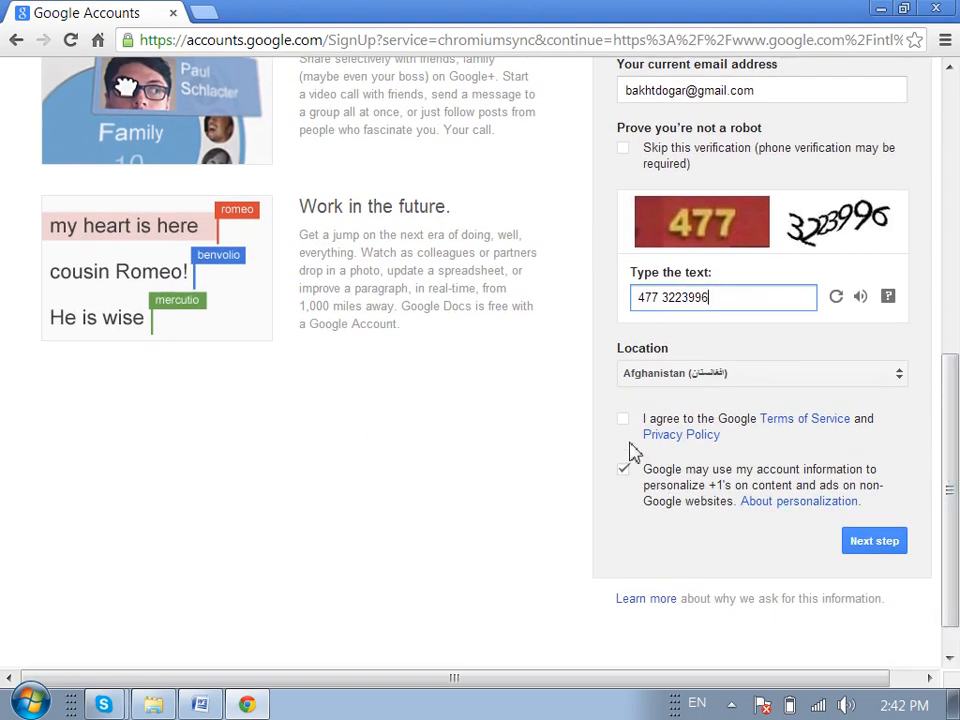
click(626, 424)
click(875, 546)
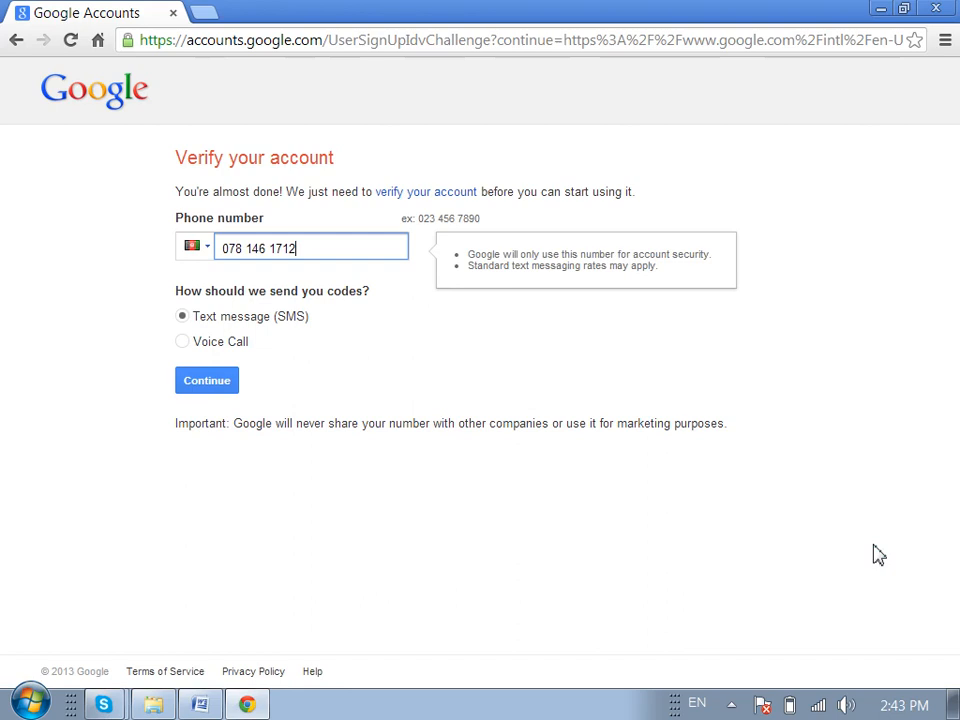
Request the account verification code by Voice Call and submit the received verification code
click(198, 348)
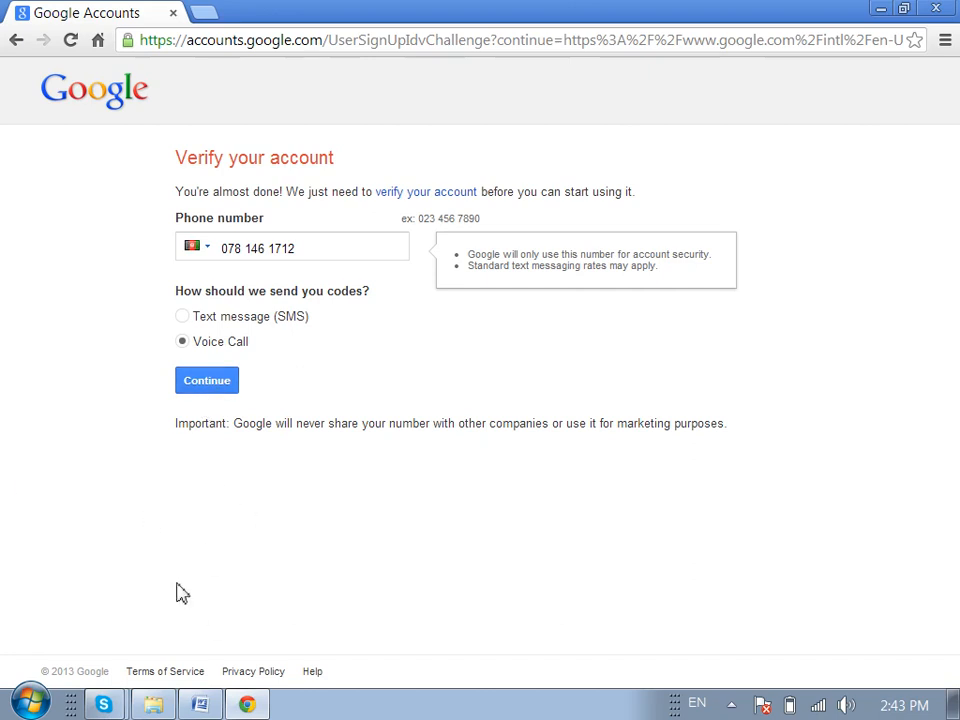
click(200, 385)
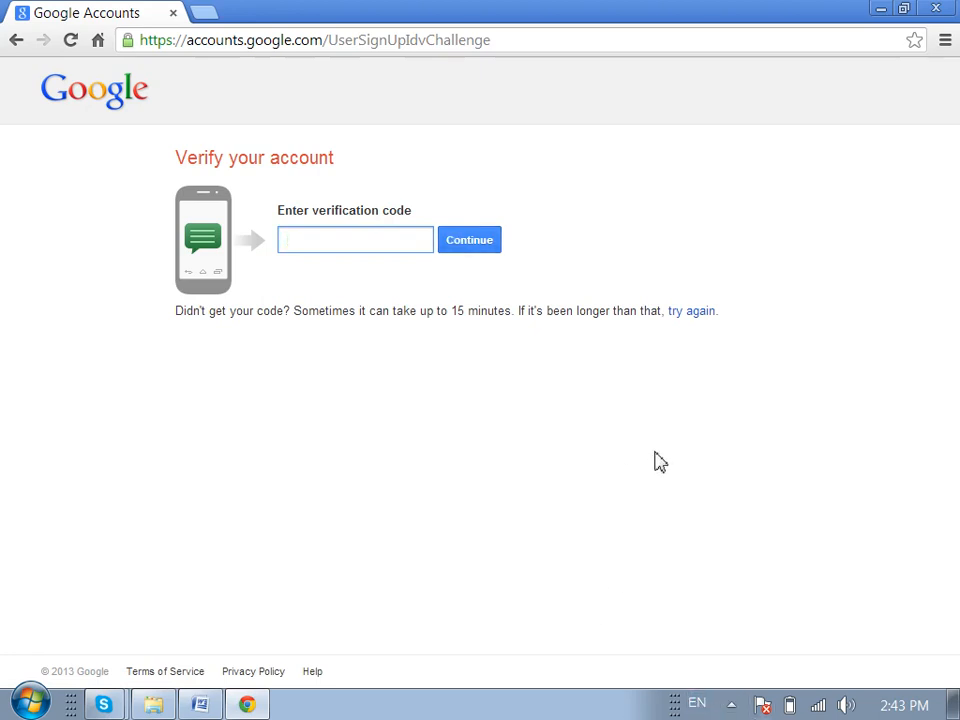
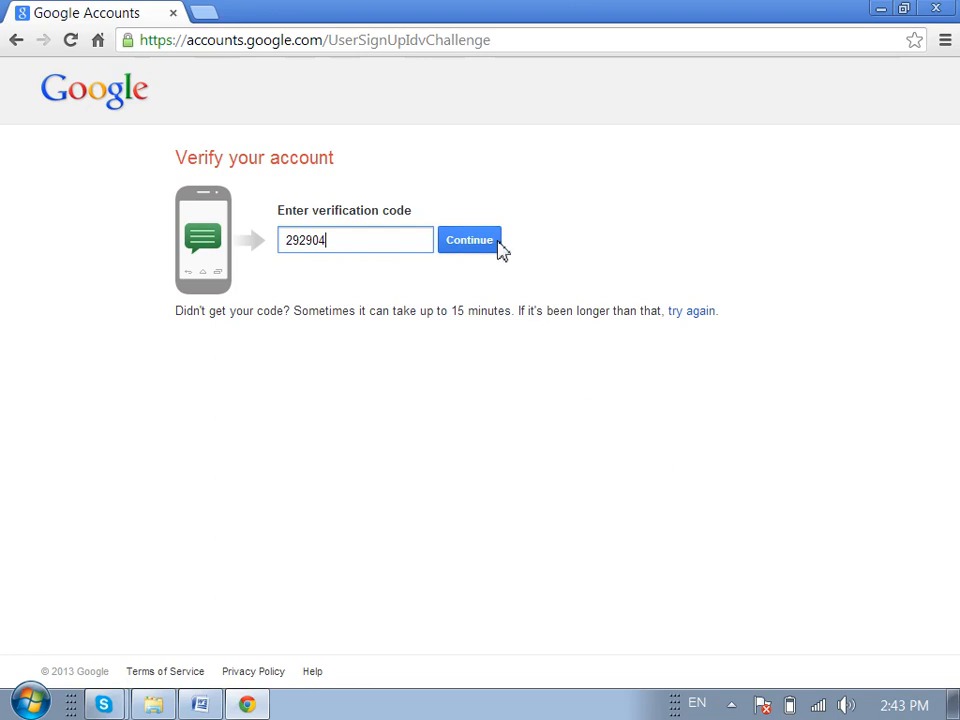
click(477, 250)
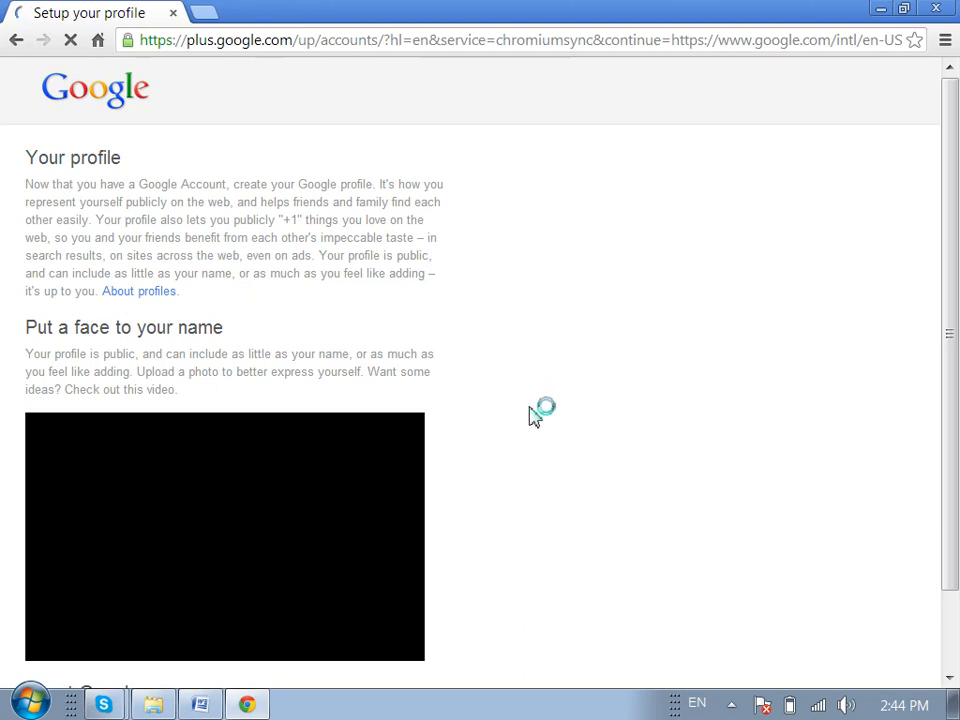
scroll(378, 200, down, 1)
scroll(364, 321, up, 1)
scroll(360, 324, down, 1)
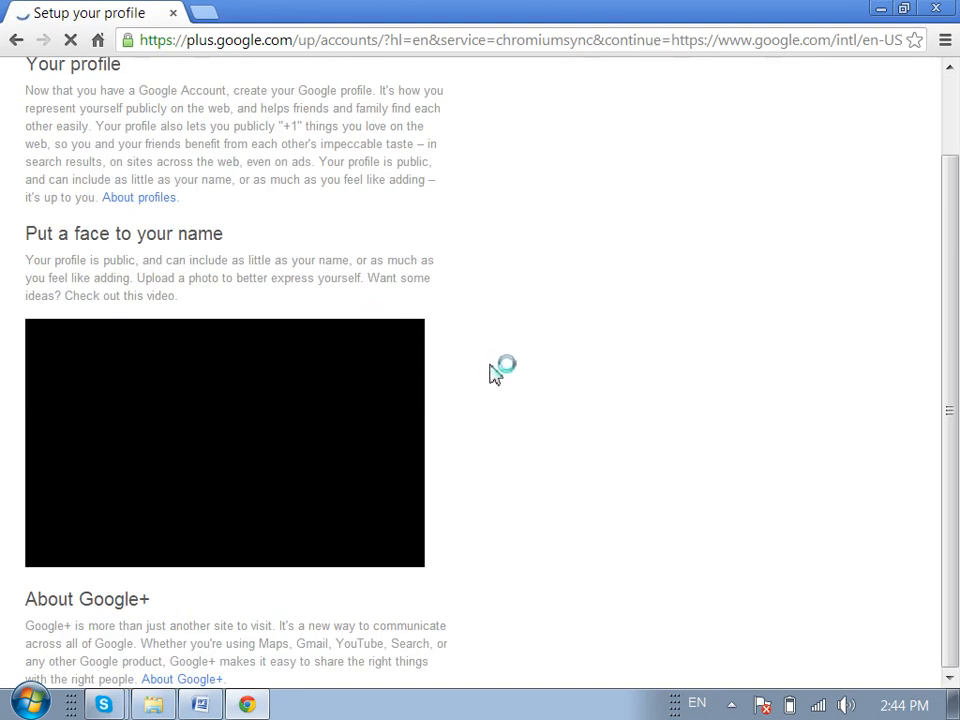
scroll(485, 360, up, 1)
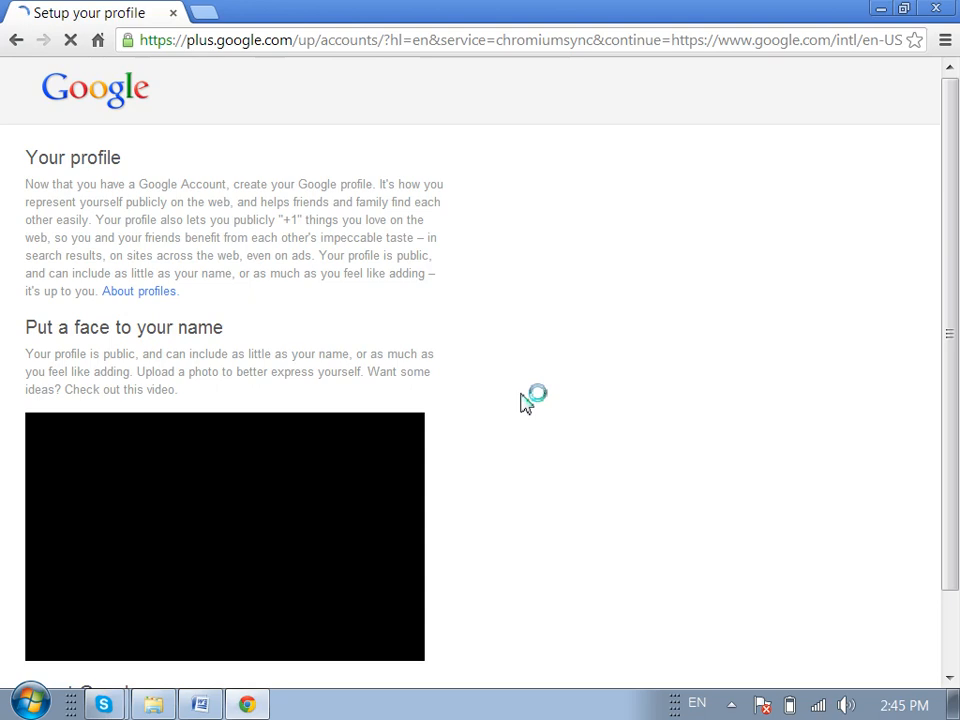
scroll(526, 402, down, 2)
scroll(526, 401, up, 2)
Switch to the signed-in Skype, open the chat with the third contact in the list and send the message "ahahaahah"
mouse_move(113, 708)
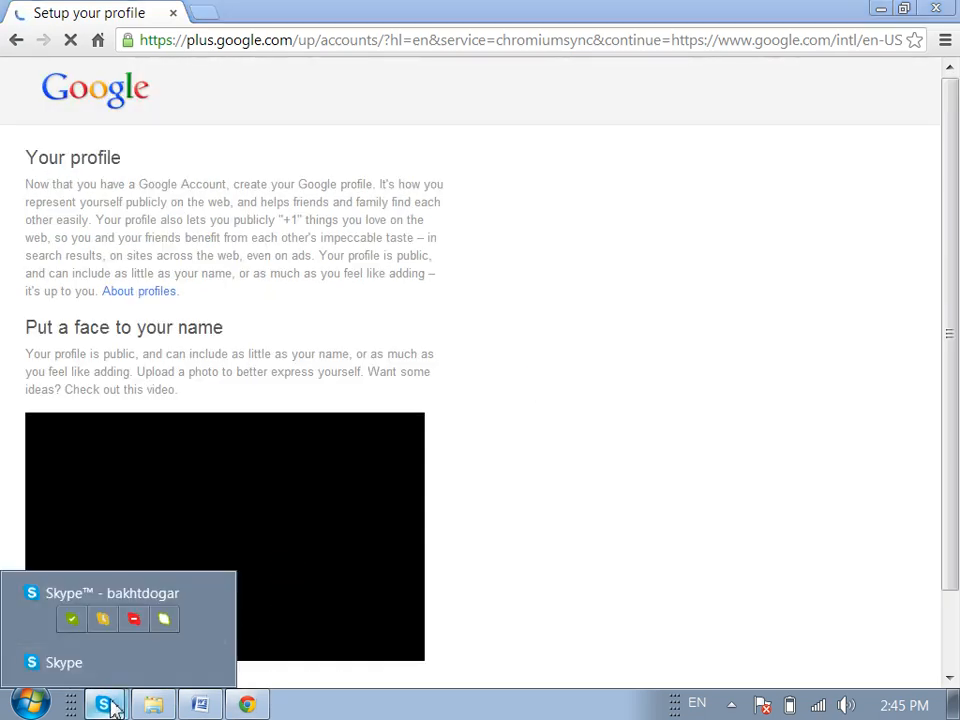
click(15, 628)
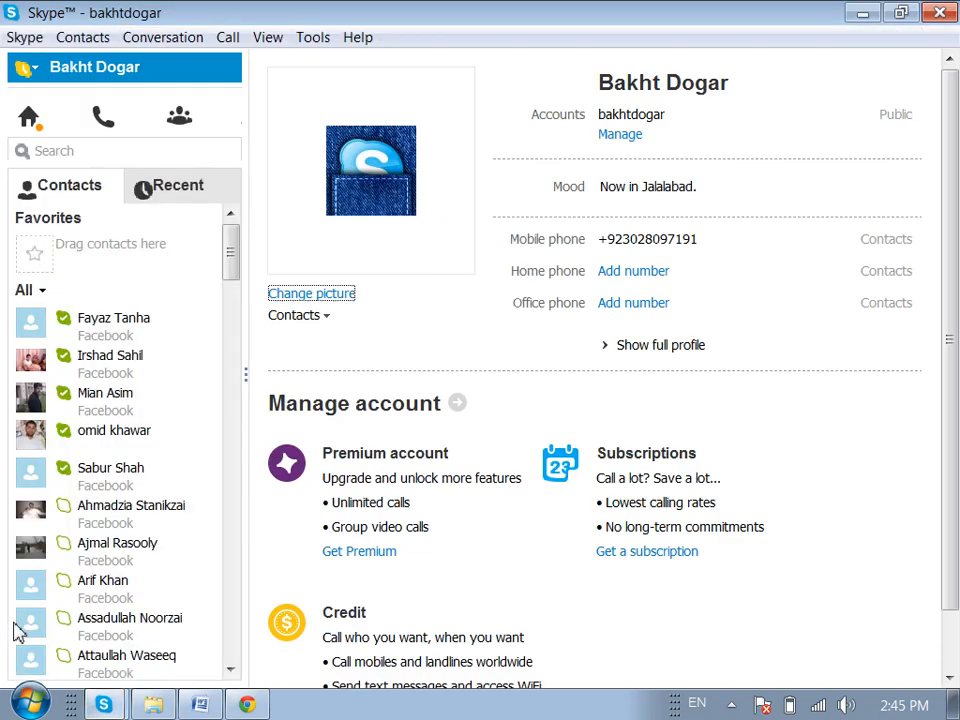
click(115, 405)
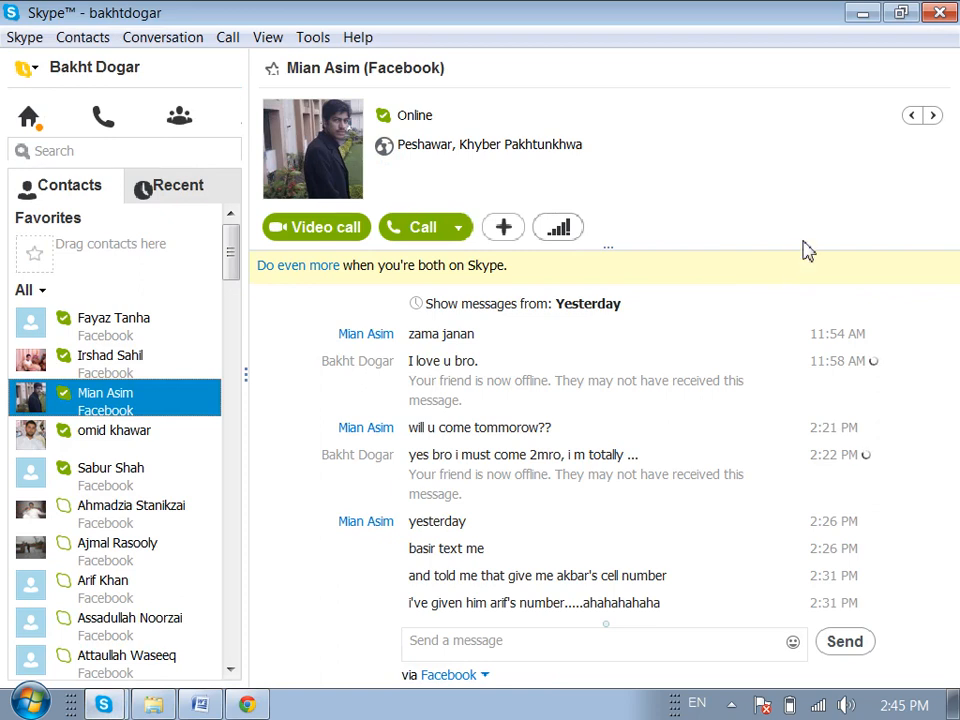
click(497, 641)
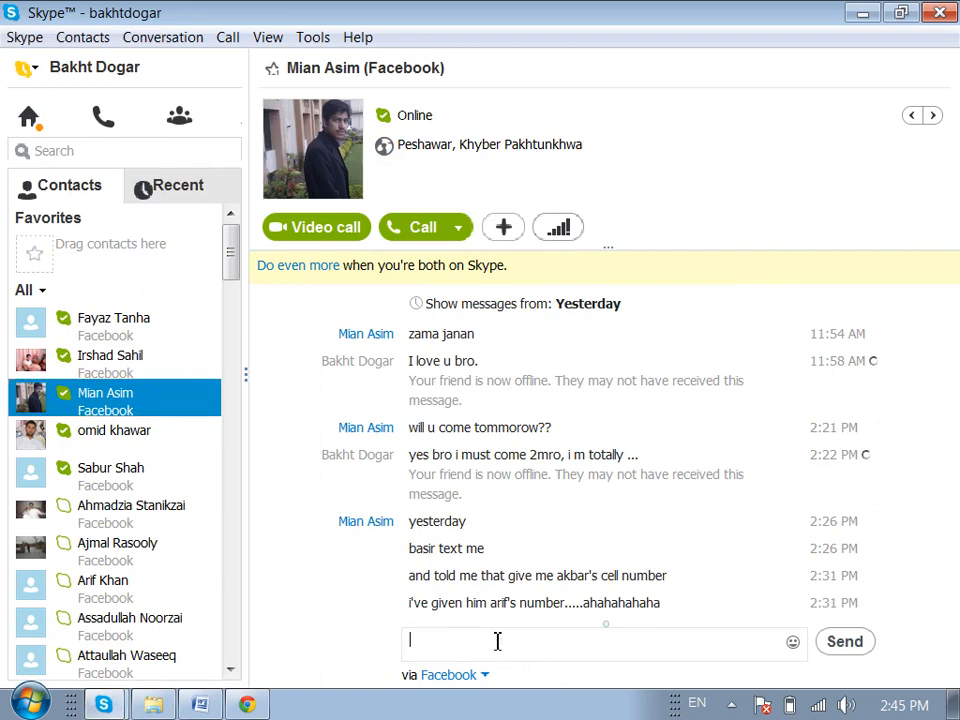
text(ah)
key(BackSpace)
key(BackSpace)
text(ahahaahah)
key(Return)
Send the same contact the message "you are very funny" followed by the contact's first name
text(youa a)
key(BackSpace)
key(BackSpace)
key(BackSpace)
text(are very funny asim)
key(Return)
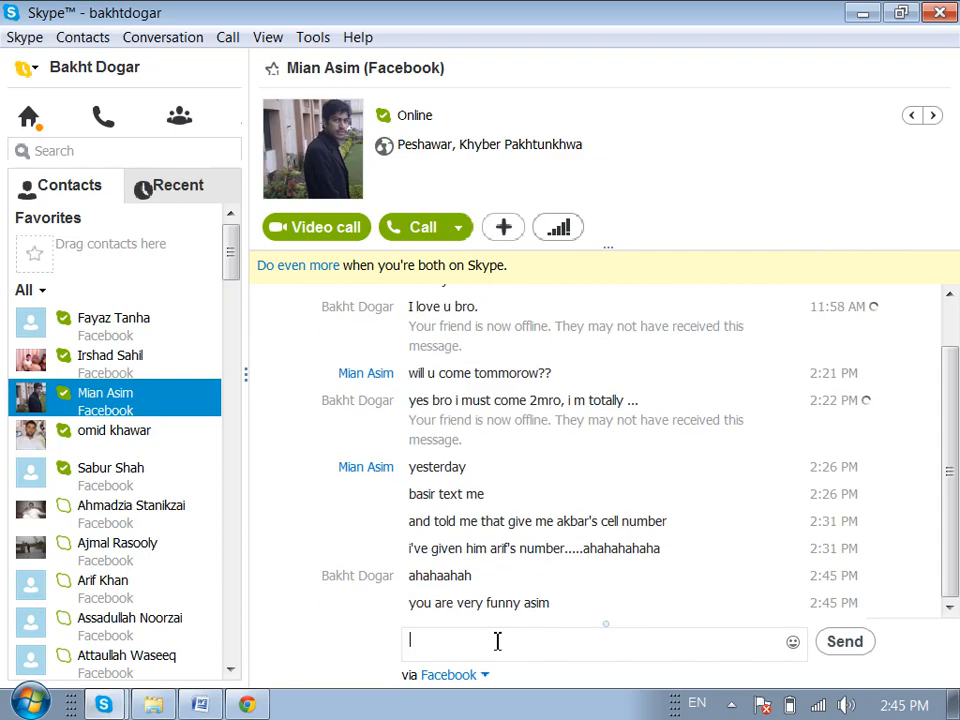
Switch back to Chrome and continue past the Google profile setup without adding a photo
key(super+d)
click(248, 705)
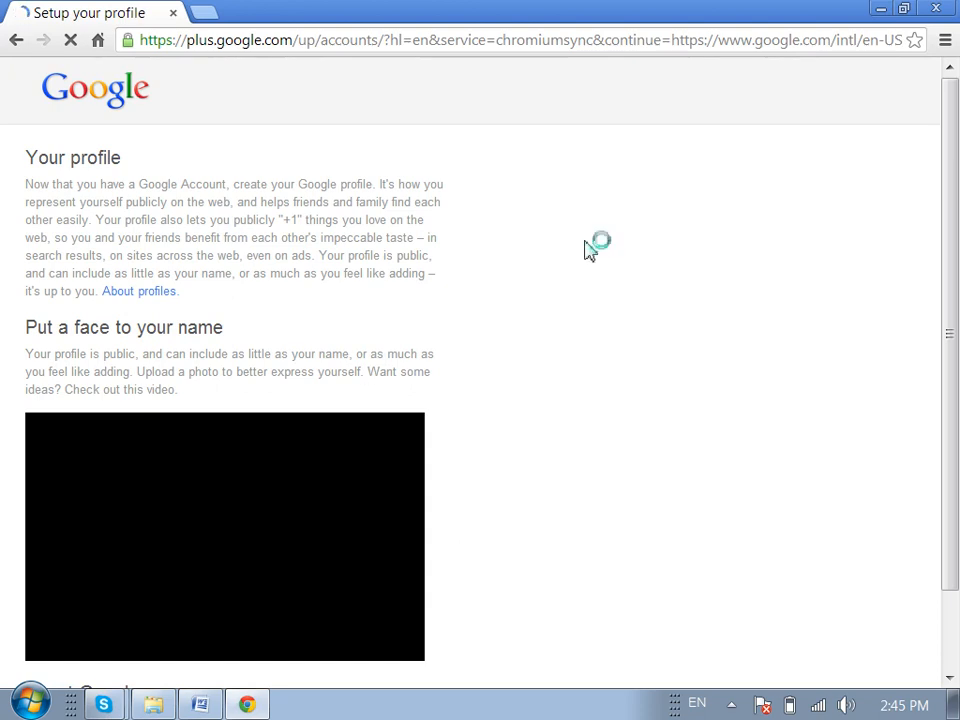
mouse_move(247, 705)
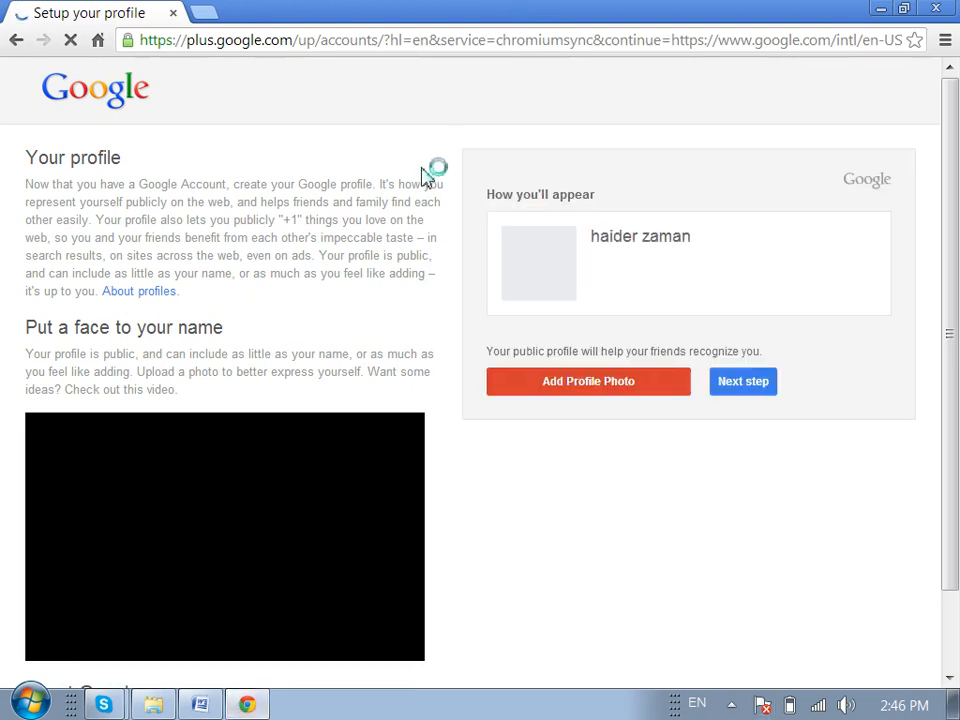
scroll(425, 200, down, 1)
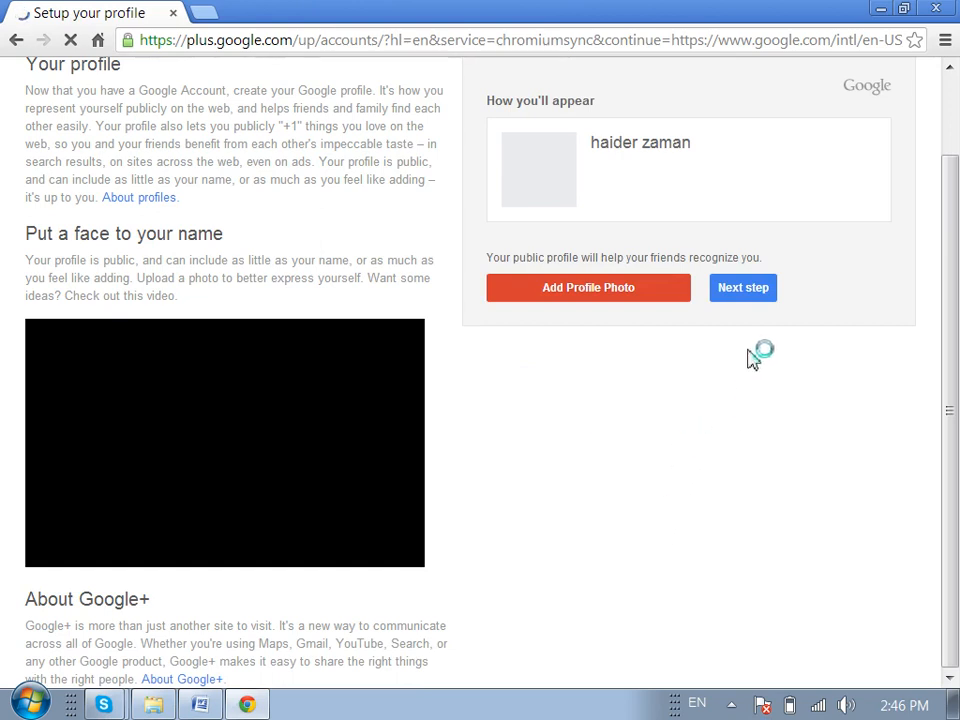
click(763, 291)
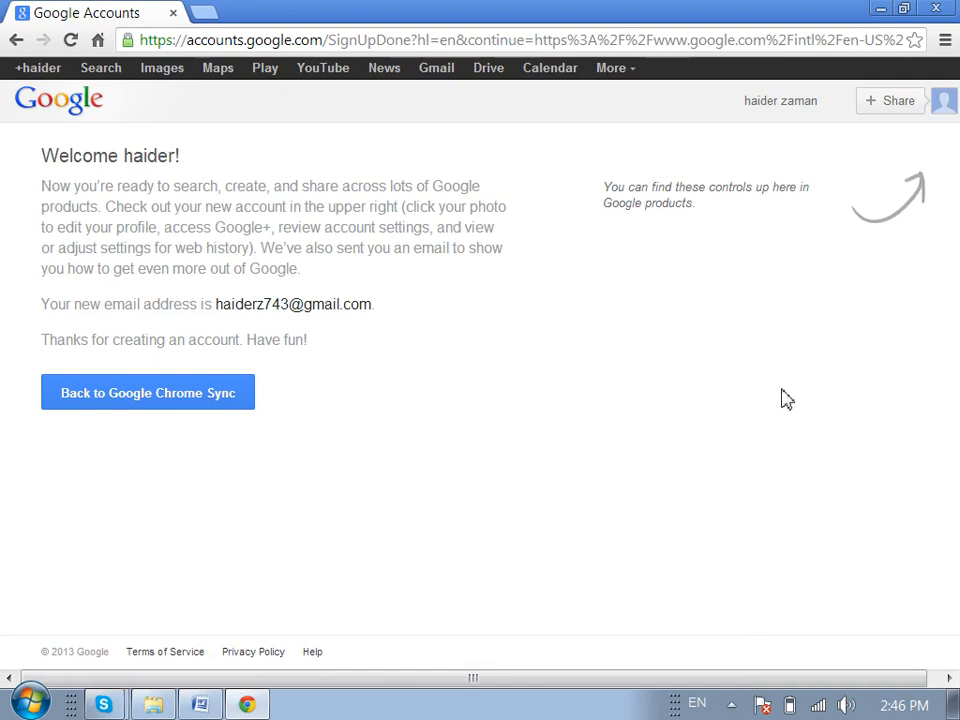
Choose to return to Google Chrome Sync from the welcome page, then sign out of the new account
click(210, 377)
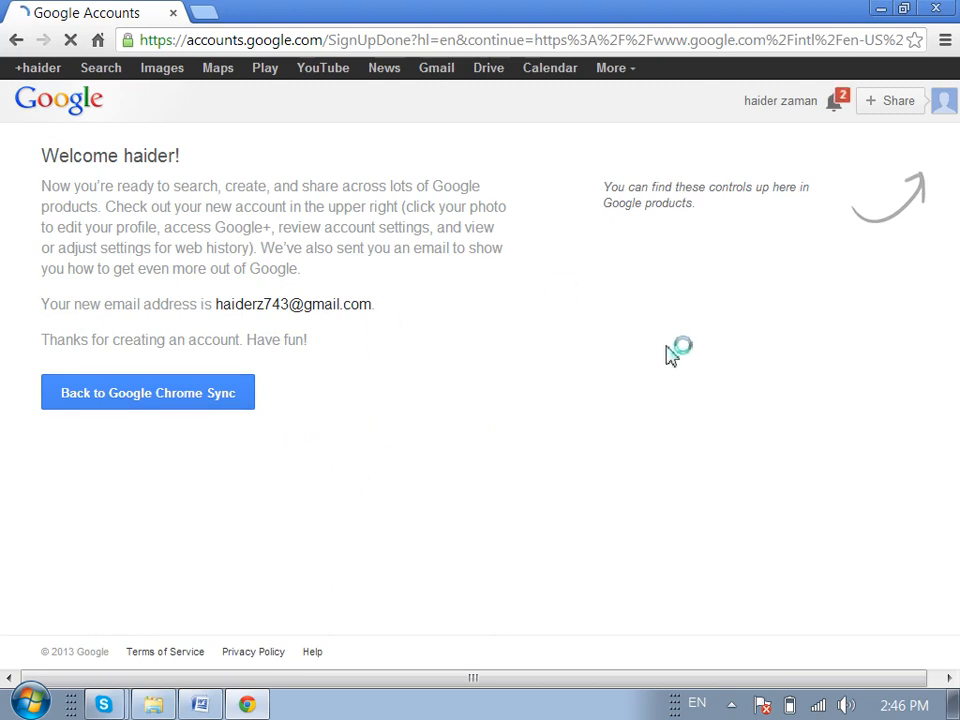
click(946, 106)
click(888, 282)
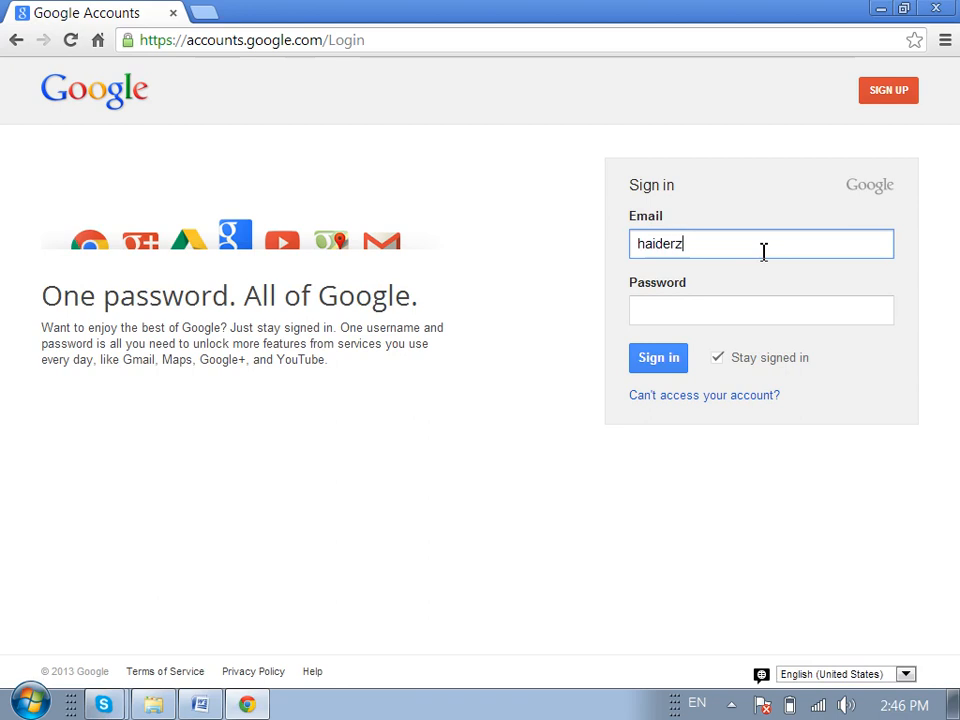
Sign in to the new Google account with its username and account password
key(Tab)
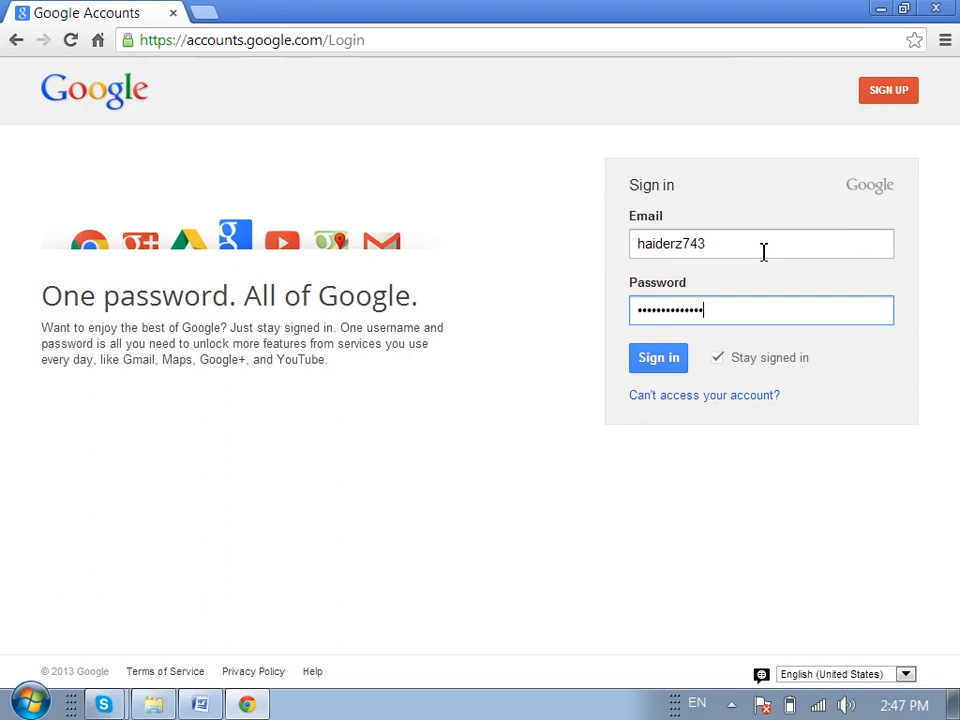
click(668, 368)
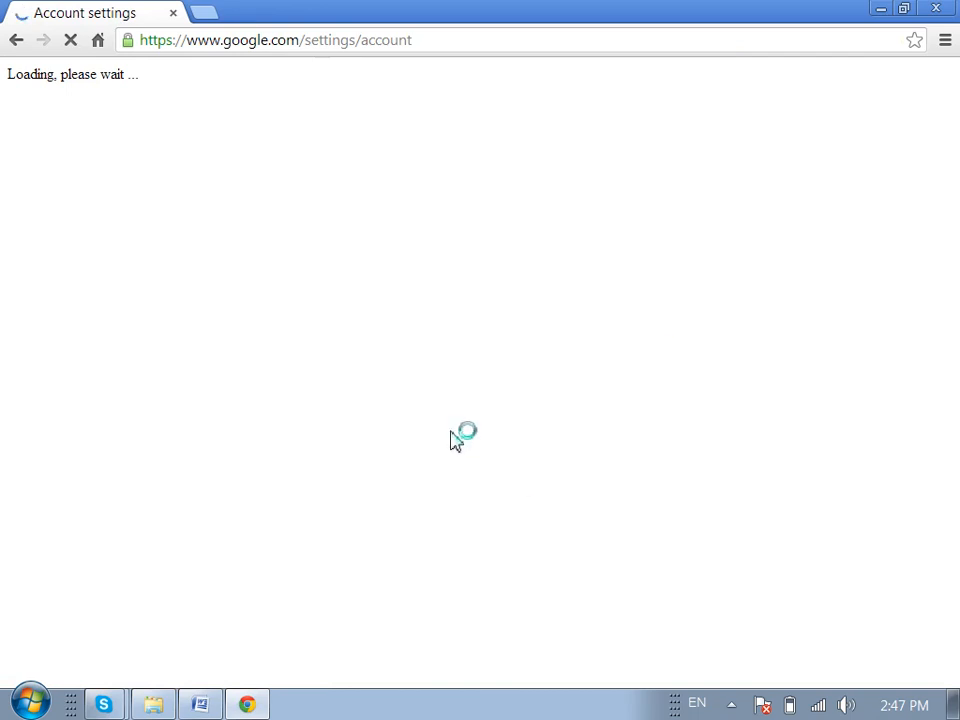
click(200, 705)
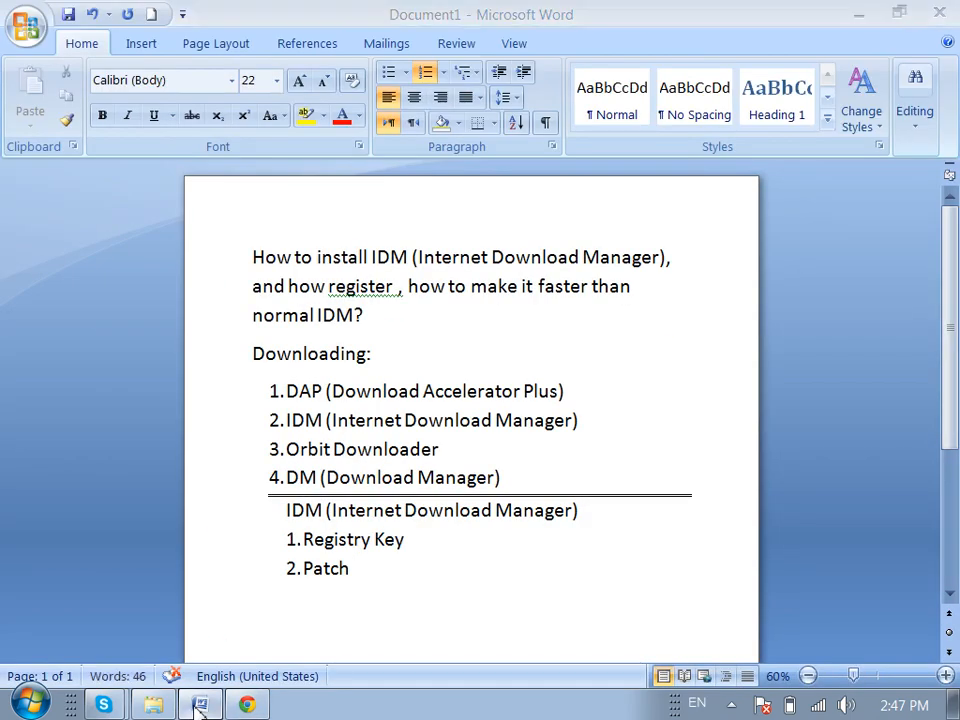
click(200, 705)
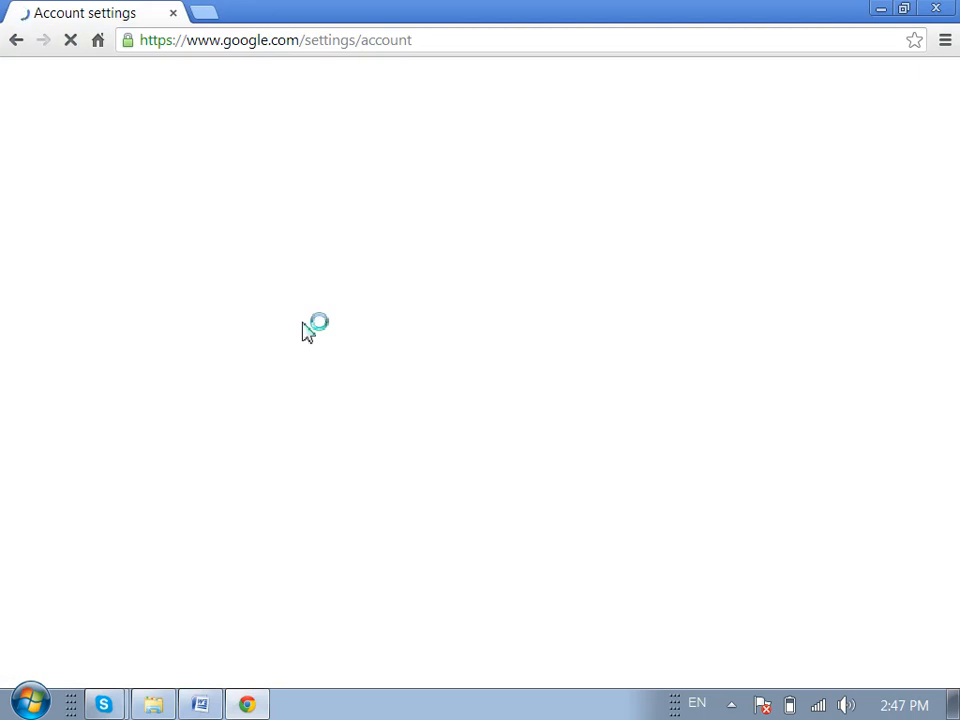
Bring up the second Skype sign-in window and close it
click(122, 708)
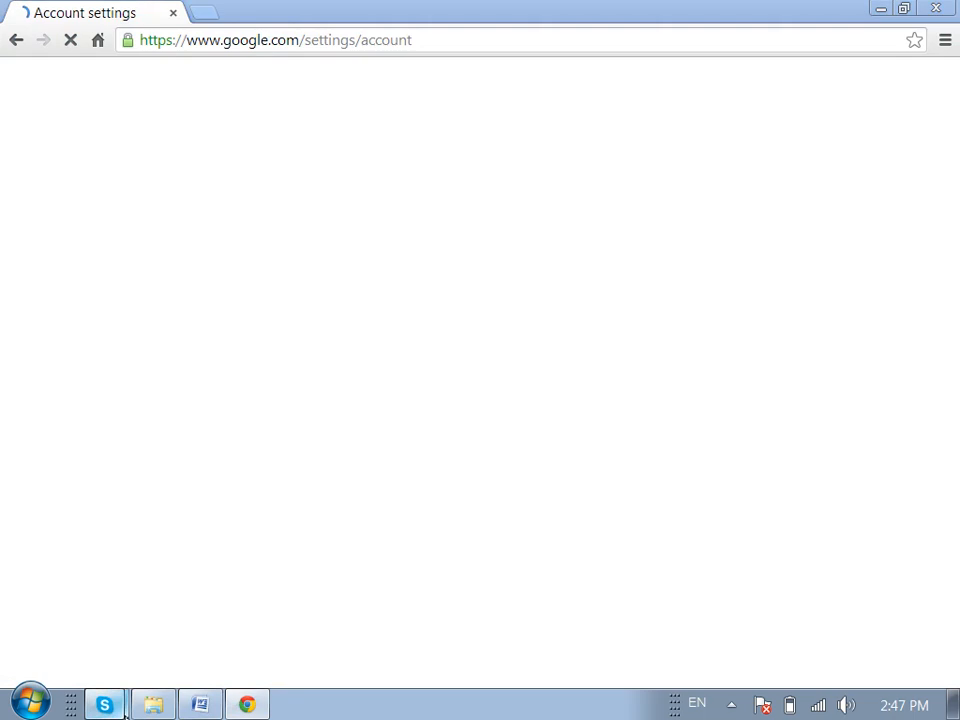
click(113, 668)
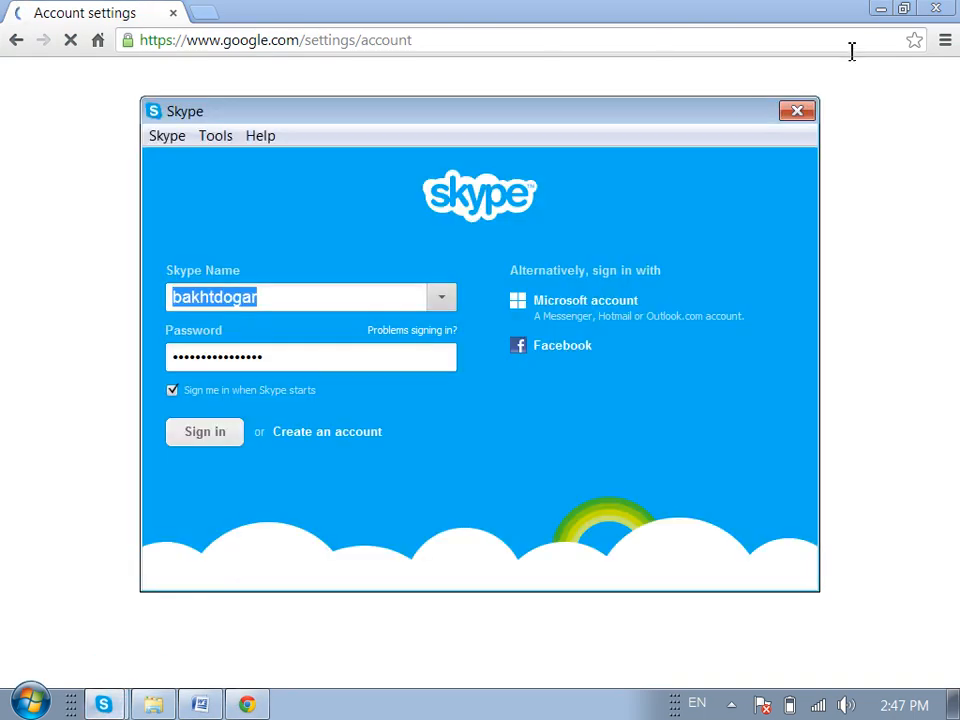
click(800, 109)
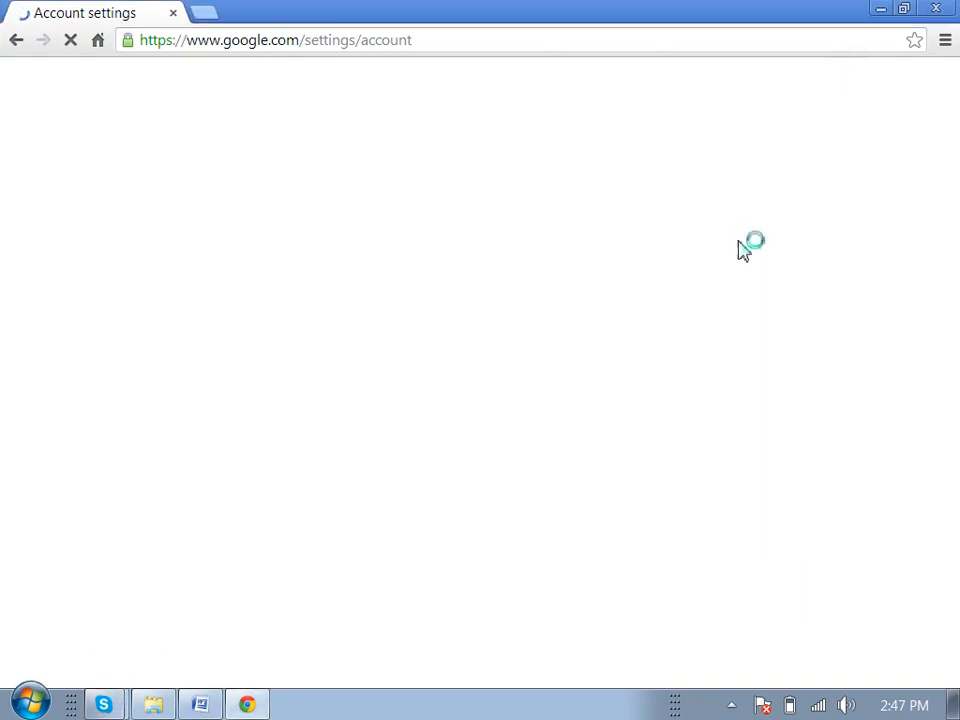
right_click(97, 705)
click(92, 668)
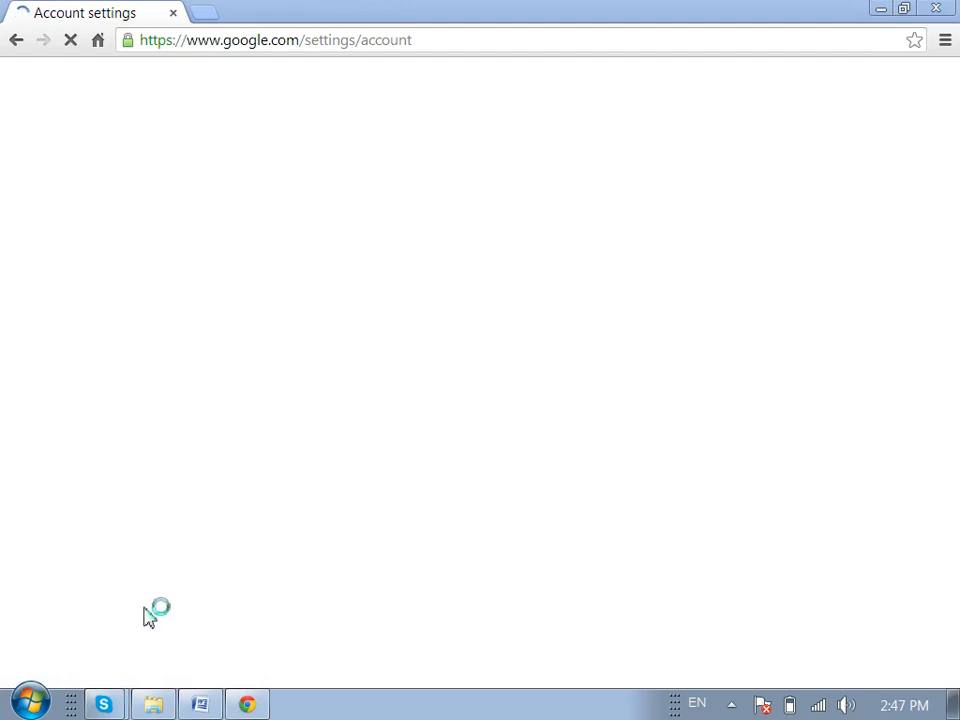
Open the Who is on my wifi program running in the background
click(535, 10)
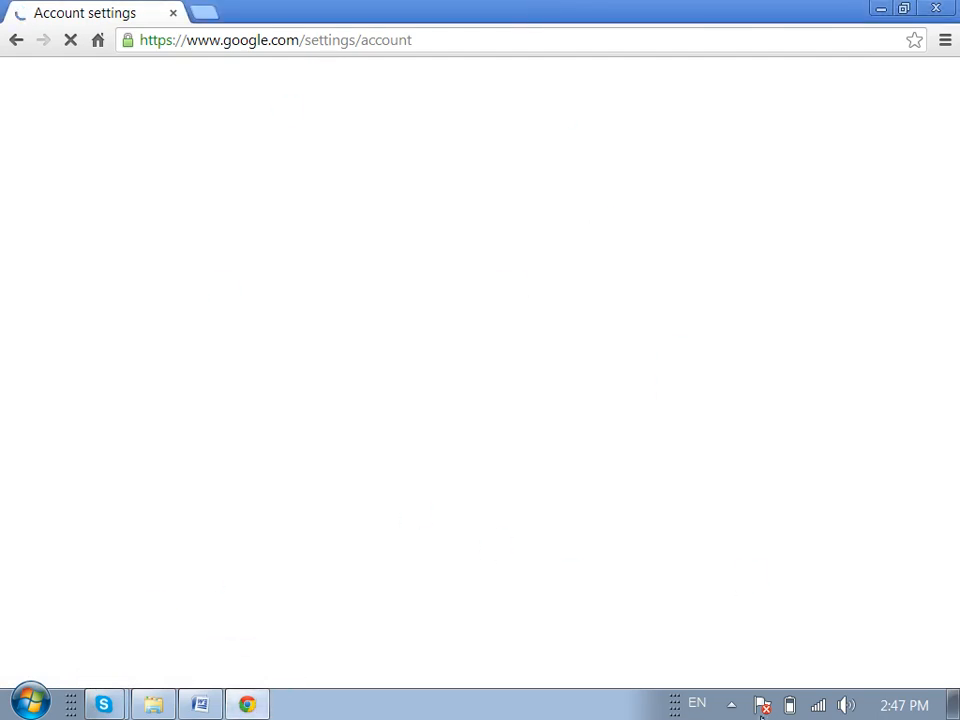
click(738, 707)
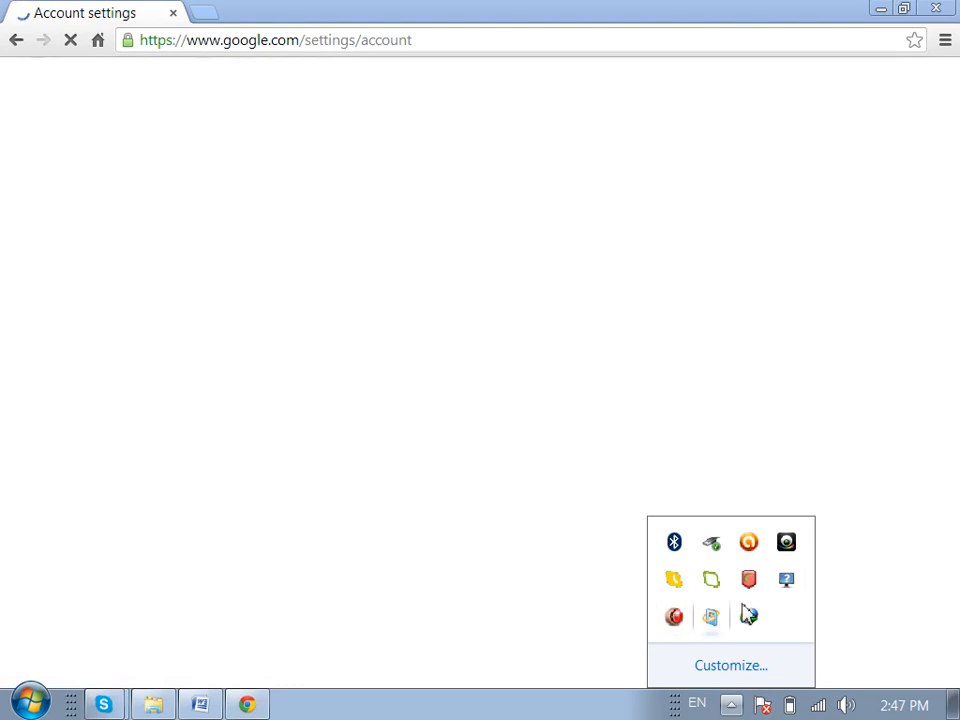
click(789, 586)
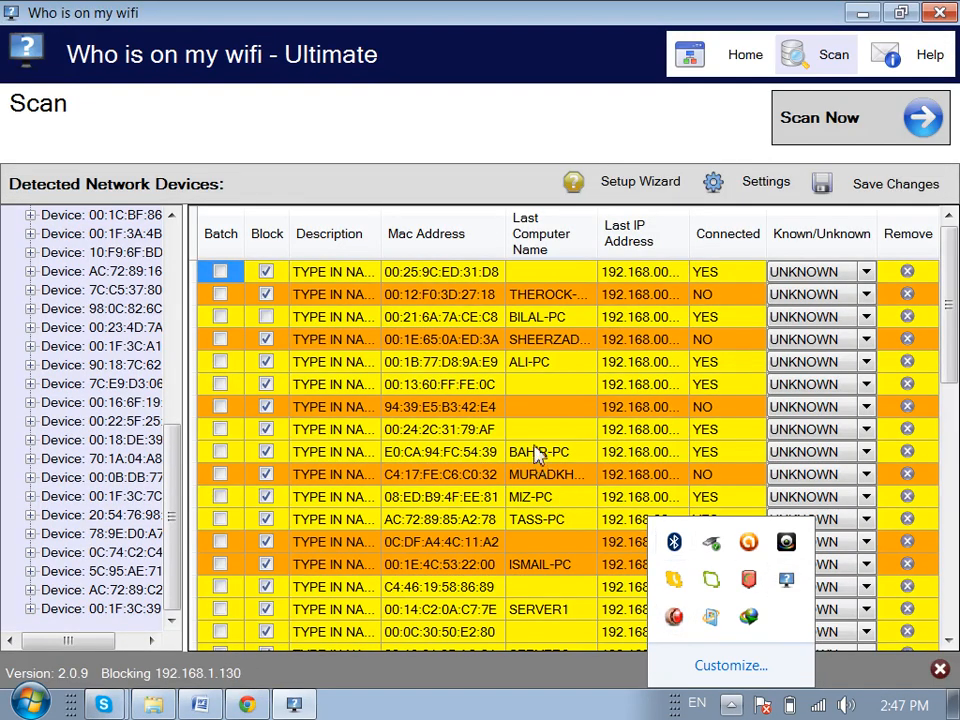
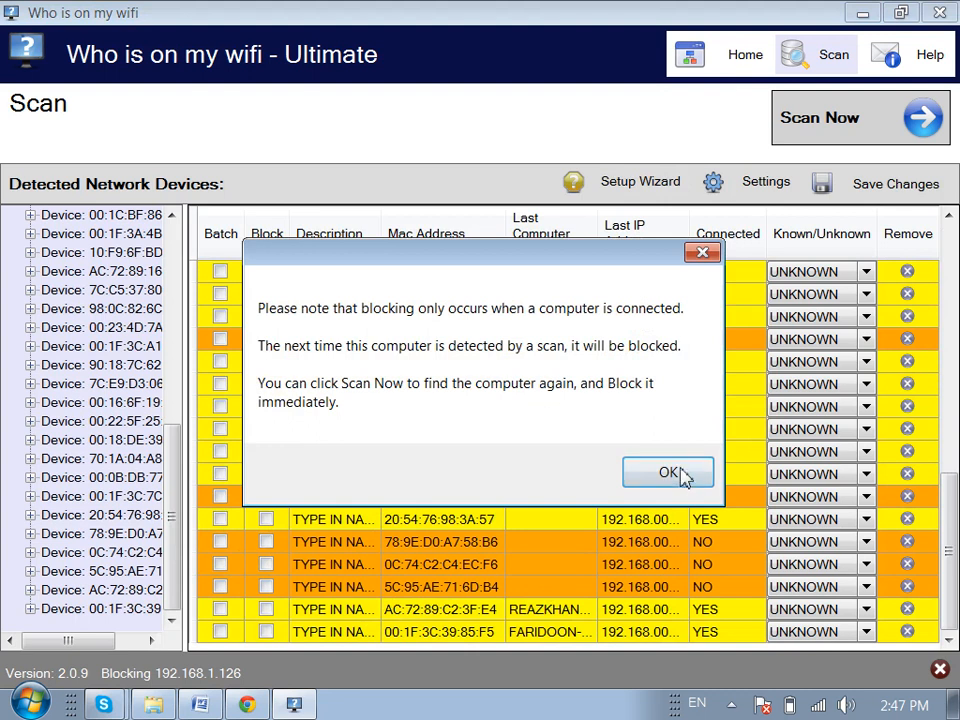
Acknowledge the notice about blocking computers and return to the detected network devices list
click(655, 480)
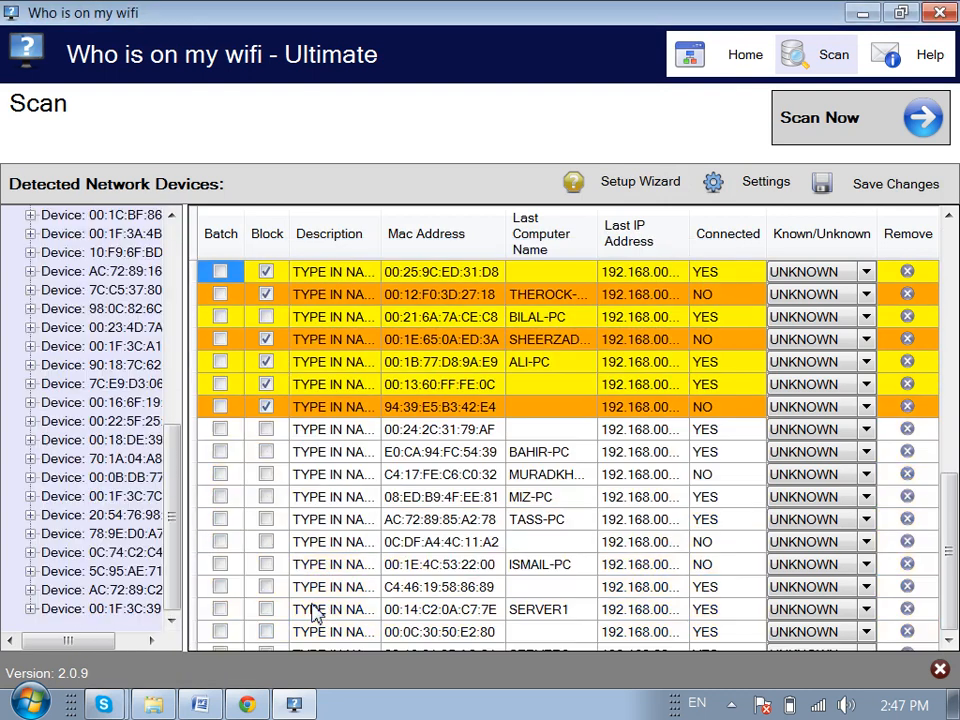
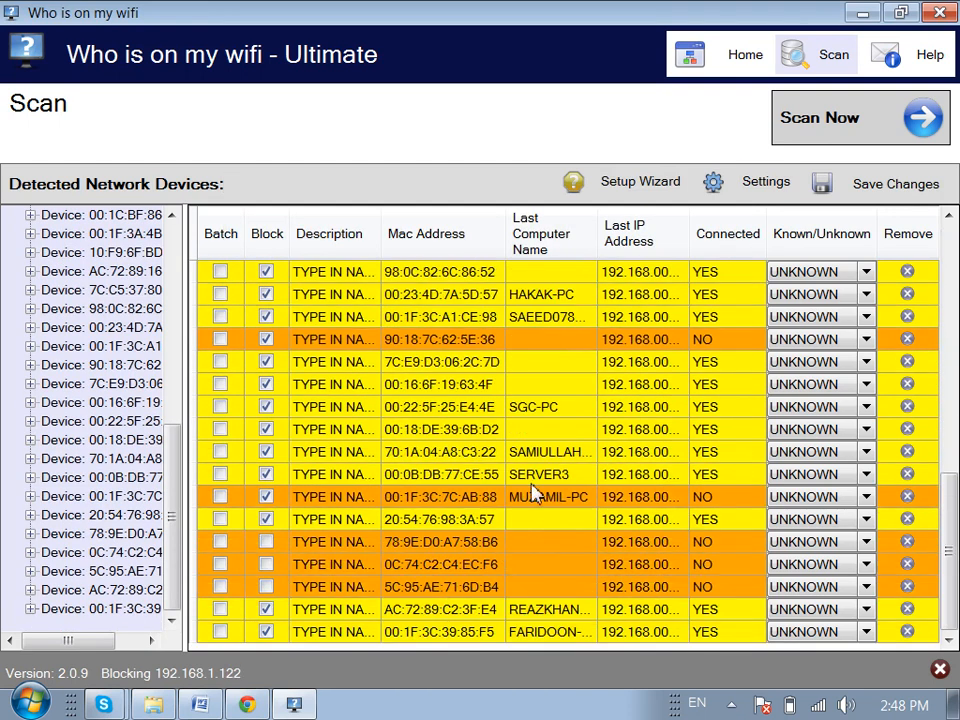
Leave the Wi-Fi scanner for Chrome and sign out of the new Google account
click(864, 12)
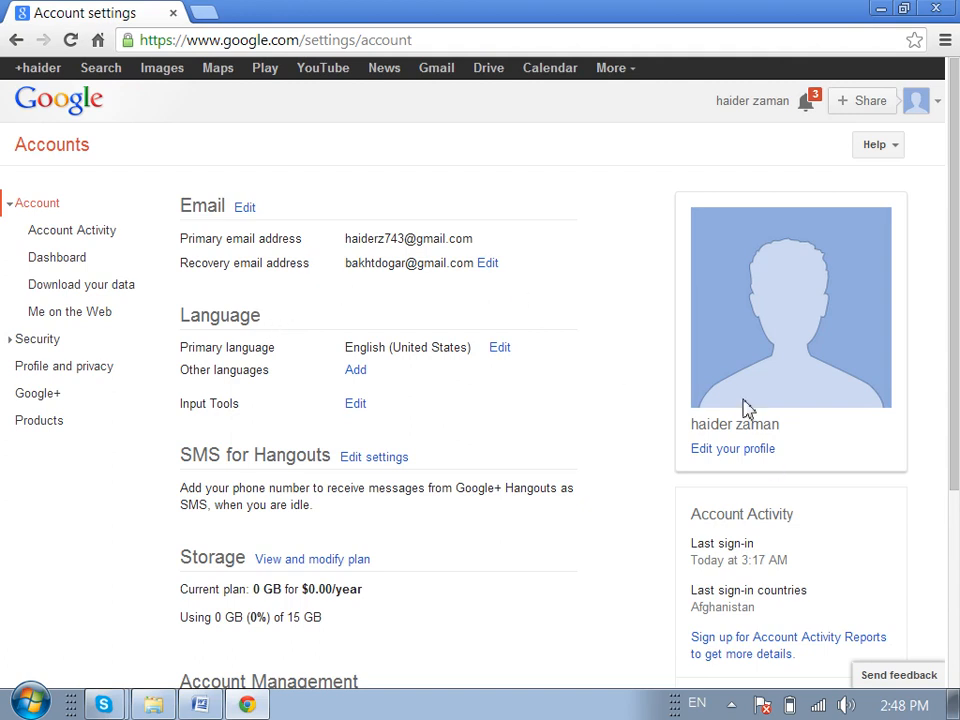
scroll(432, 345, down, 3)
scroll(430, 350, up, 3)
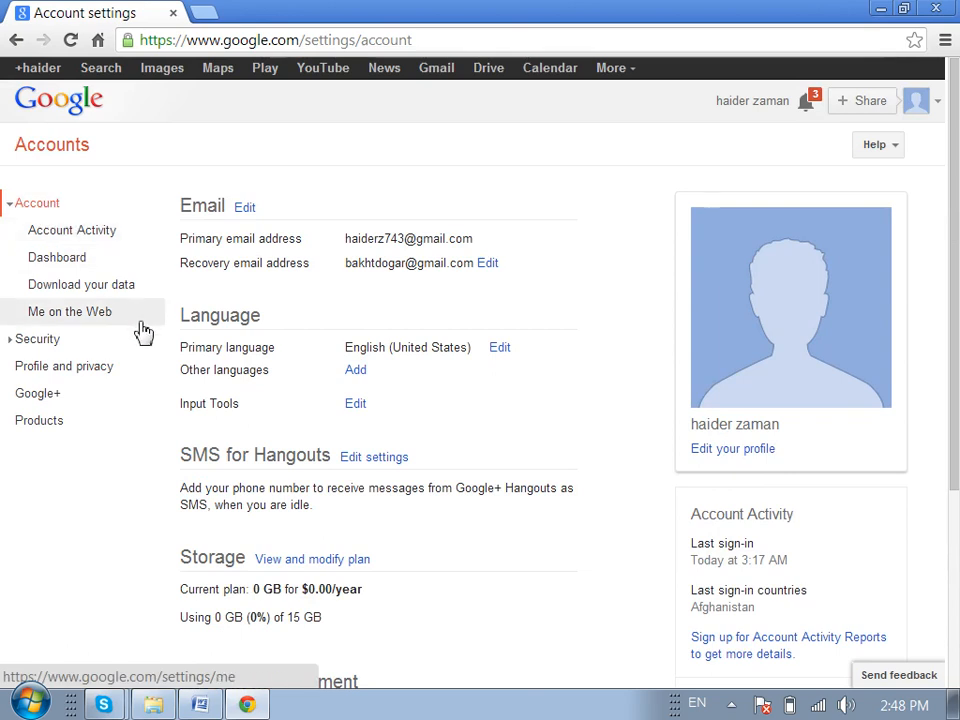
click(918, 106)
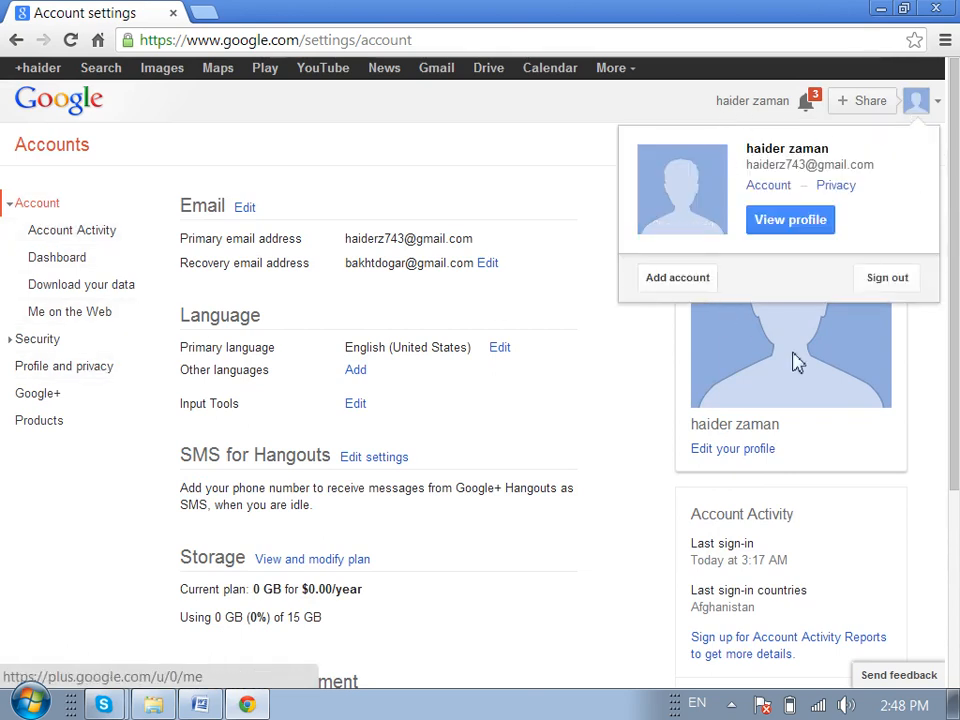
click(890, 284)
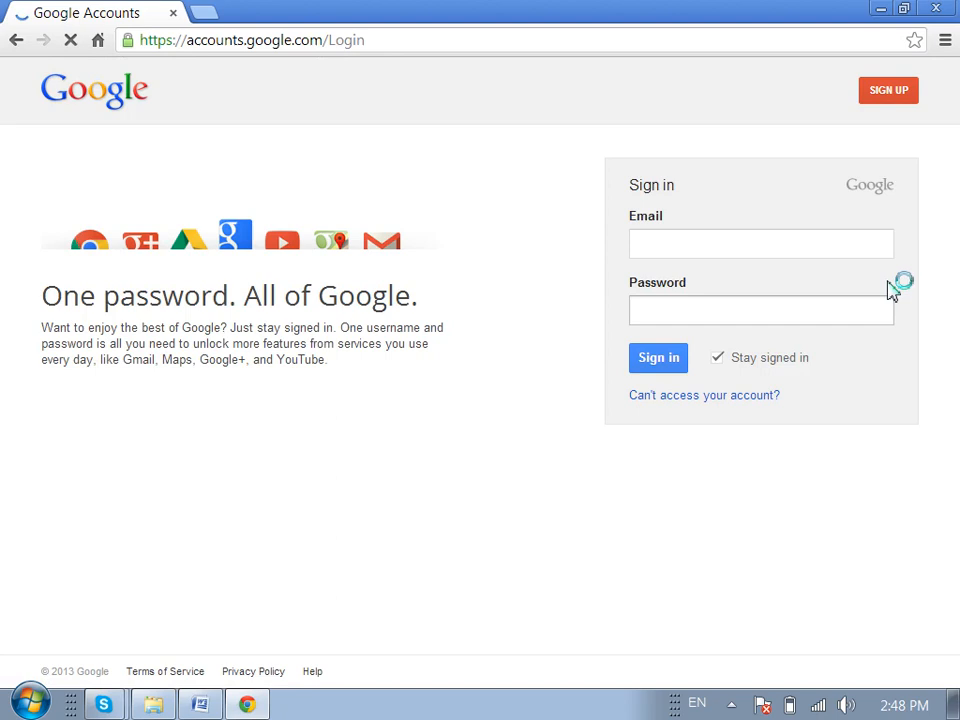
Open the Facebook website at facebook.com
click(388, 46)
text(fa)
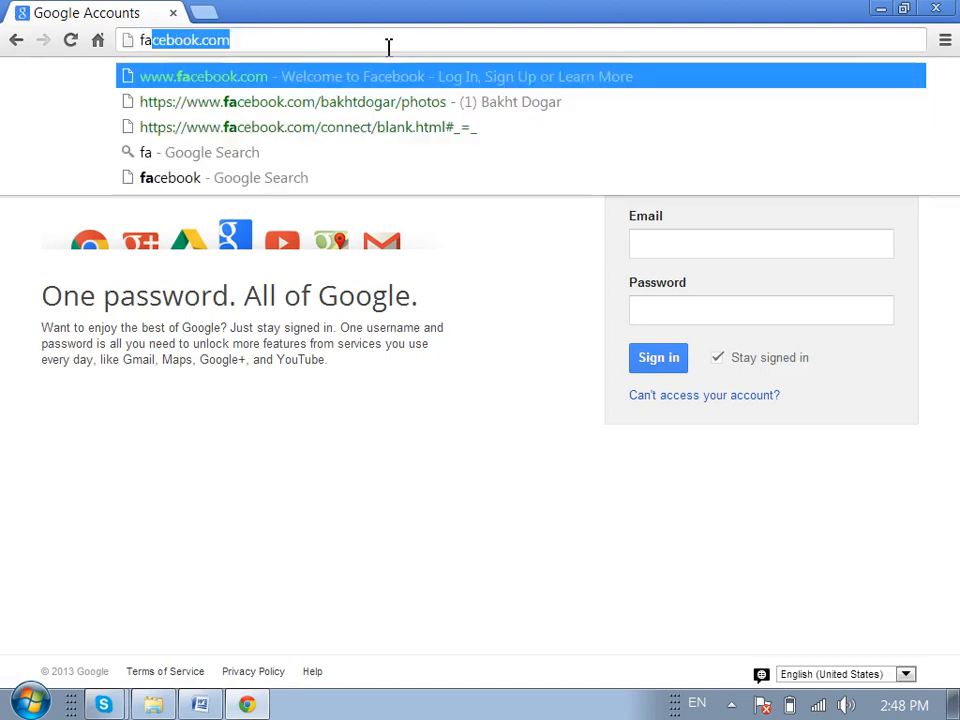
key(Return)
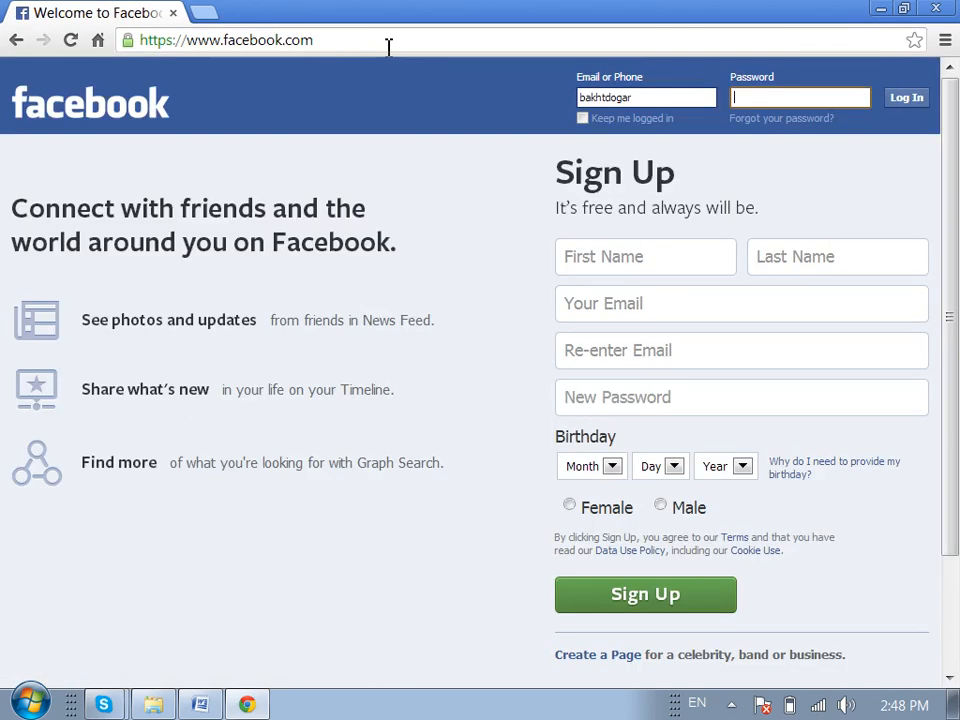
Fill in the first name, last name and e-mail address in the Facebook sign-up form
click(613, 262)
text(haider)
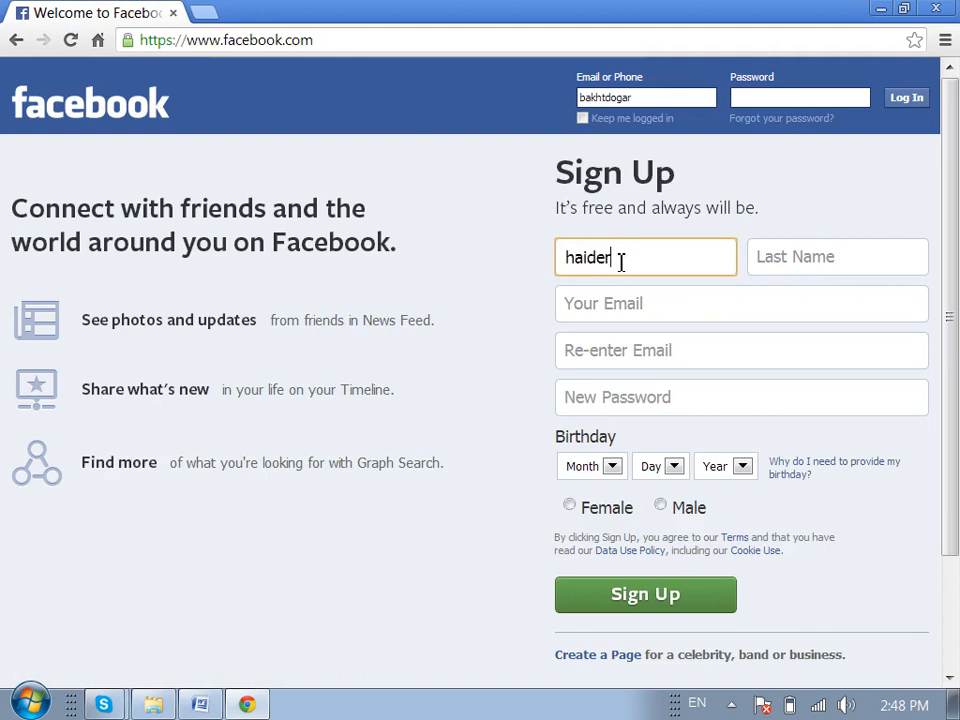
key(Tab)
text(z)
key(Tab)
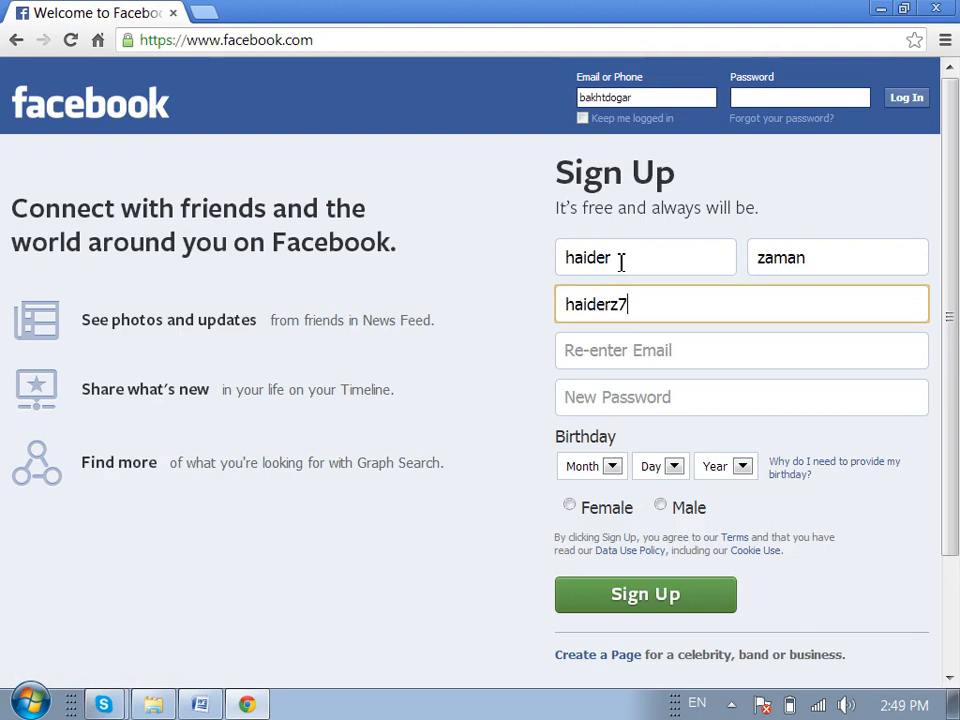
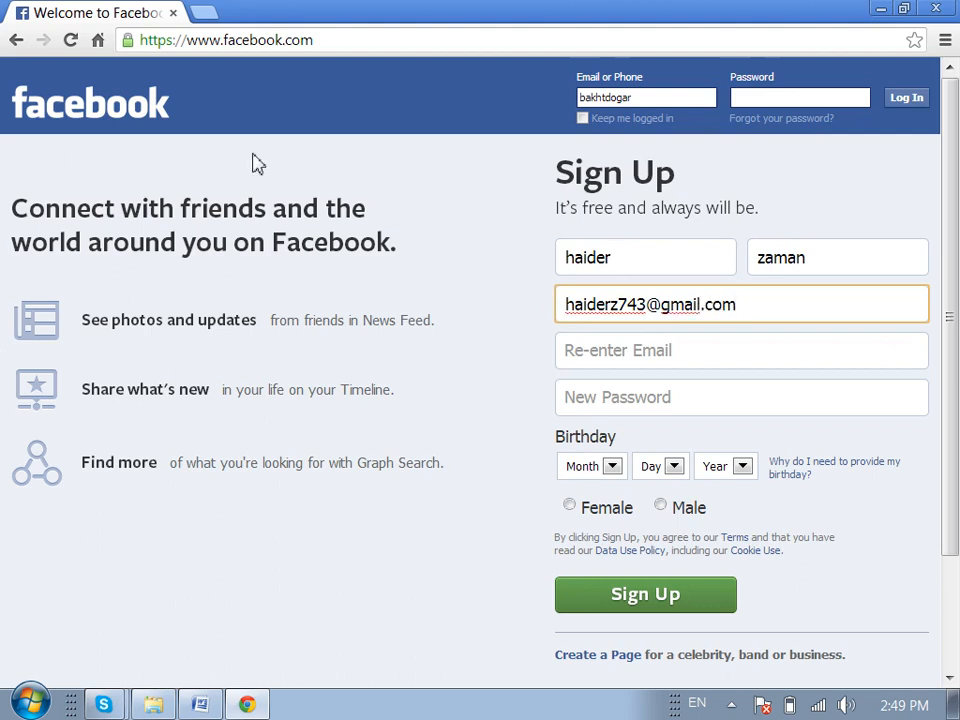
Copy the e-mail address into the confirmation field and enter the new account password
drag(716, 311, 512, 305)
key(ctrl+c)
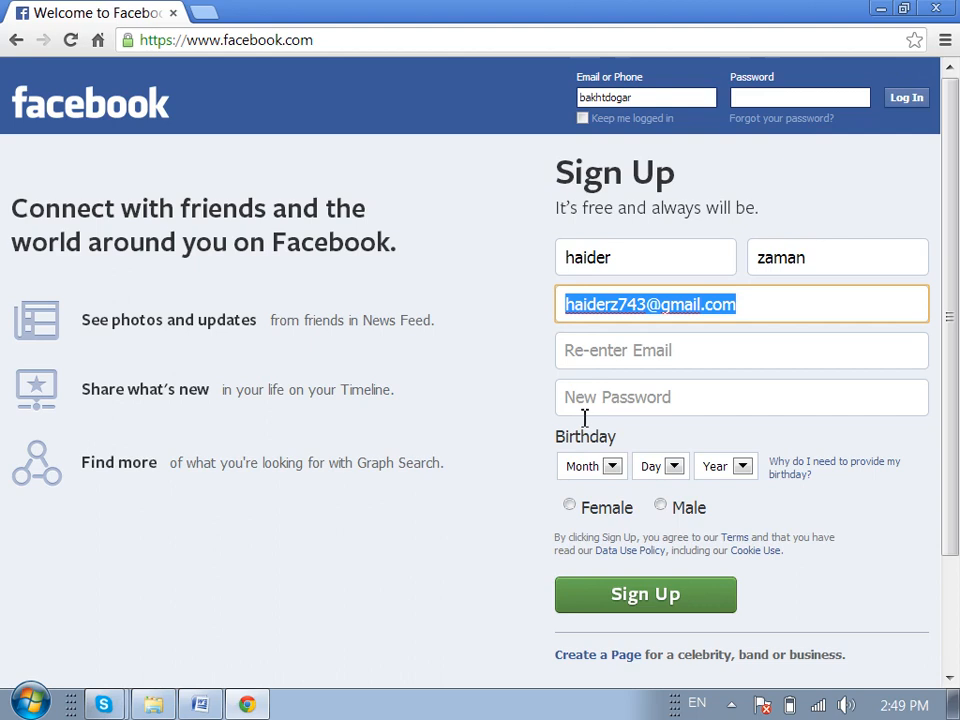
click(651, 364)
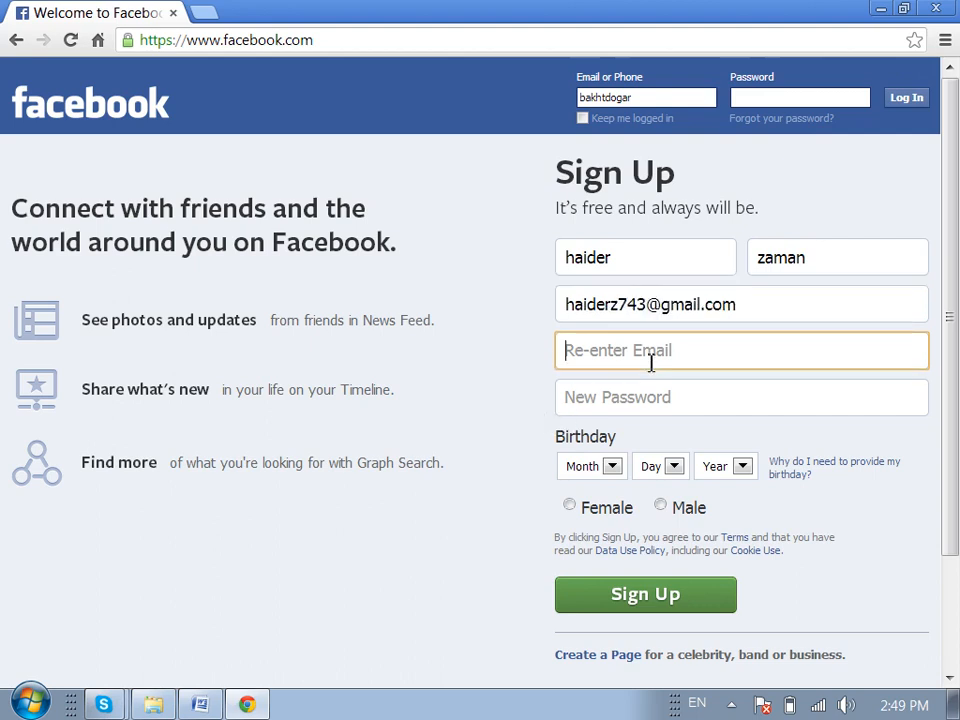
key(ctrl+v)
click(638, 410)
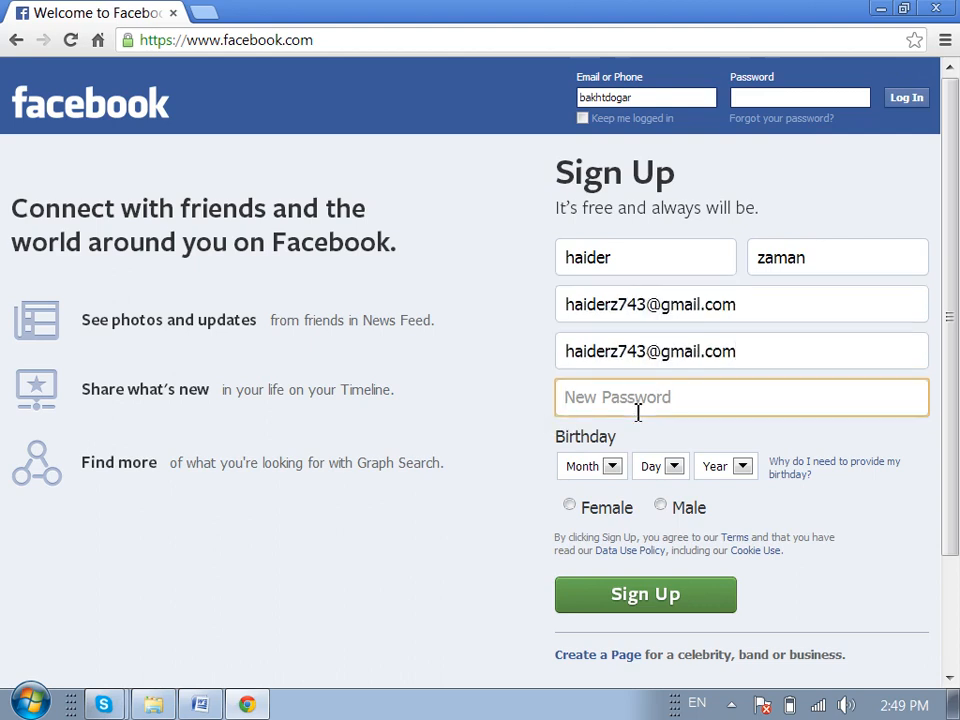
text(•••)
Set the month, day and year of the birthday in the sign-up form
click(610, 462)
click(593, 508)
click(662, 466)
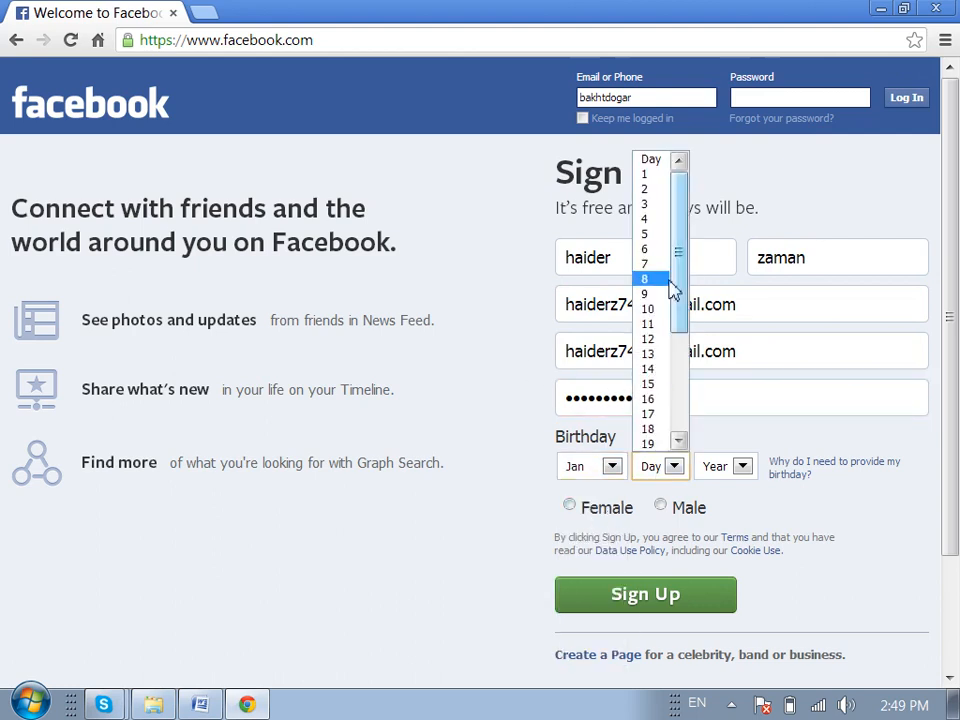
click(670, 182)
click(741, 466)
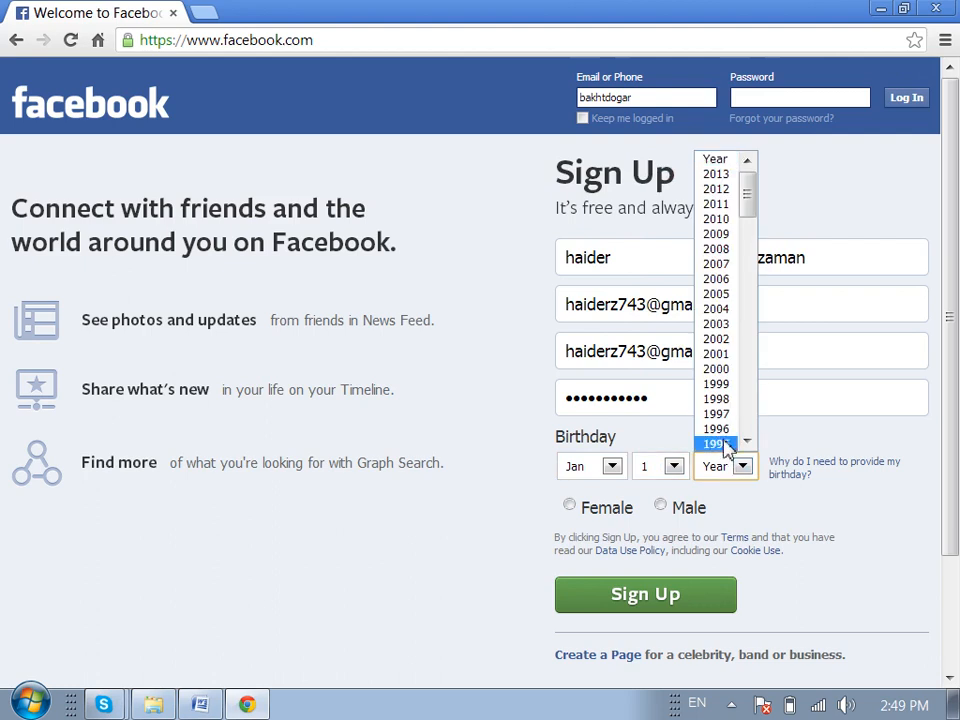
scroll(752, 200, down, 1)
drag(752, 200, 756, 293)
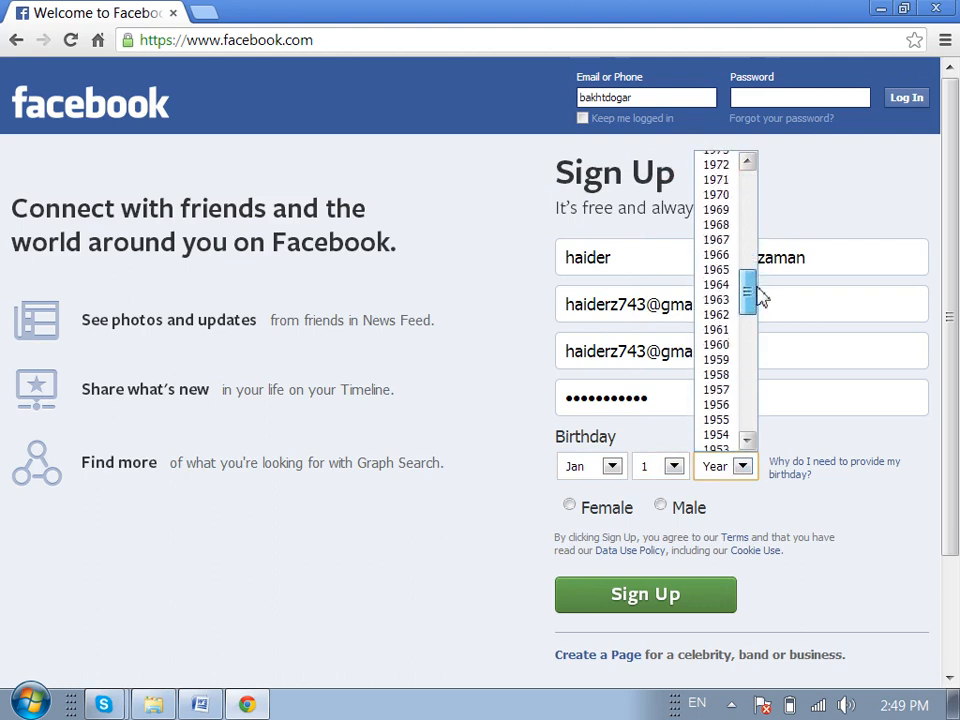
click(748, 164)
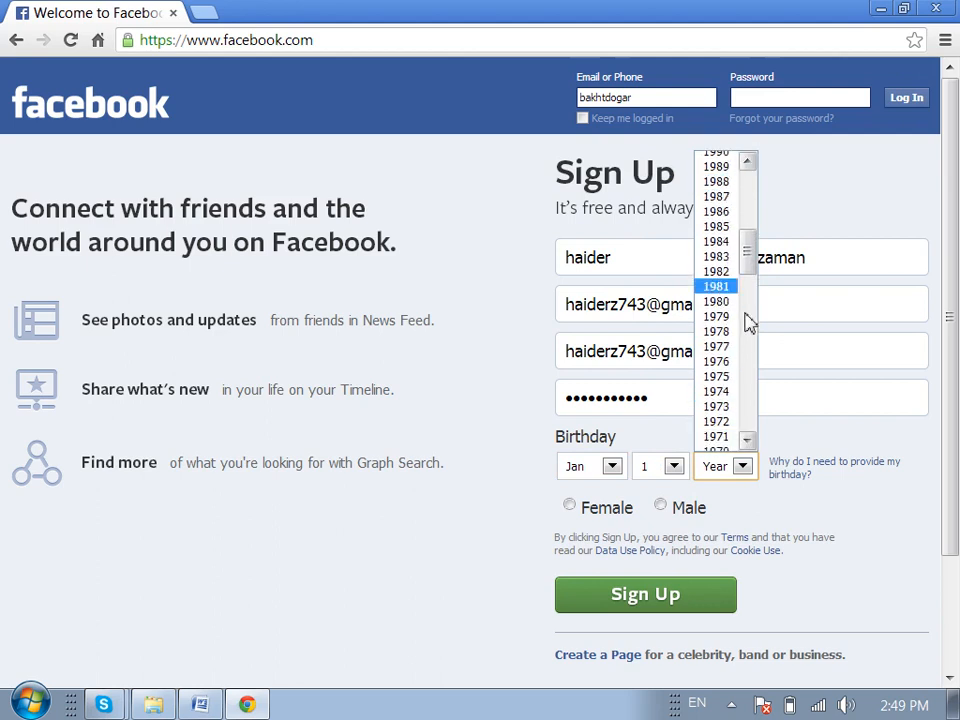
click(731, 228)
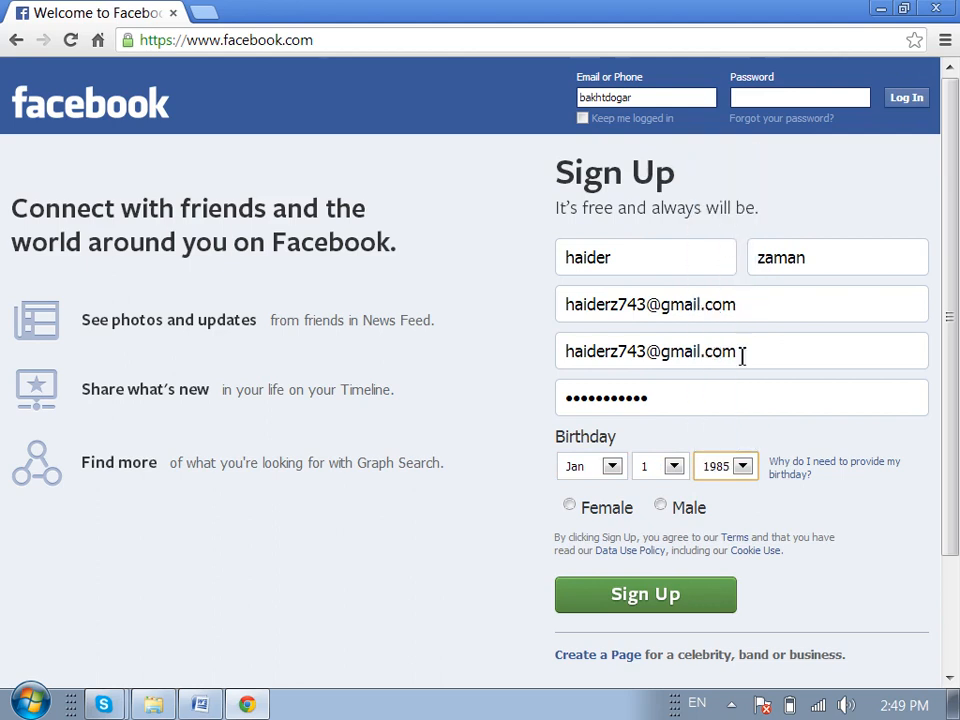
Set the gender to Male and submit the Facebook sign-up form
click(569, 506)
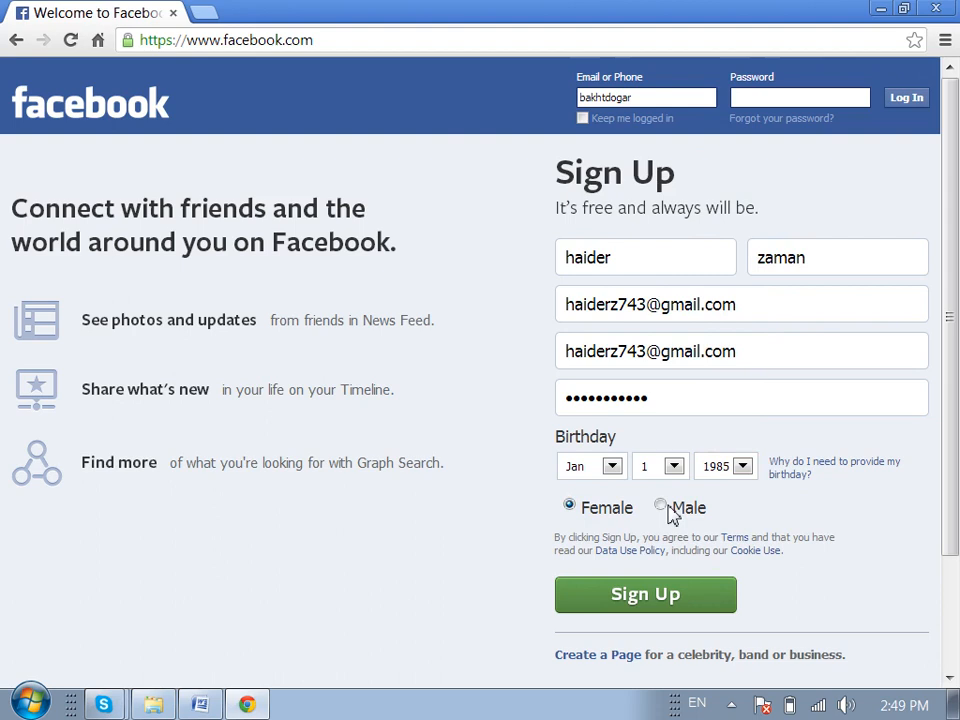
scroll(596, 542, down, 3)
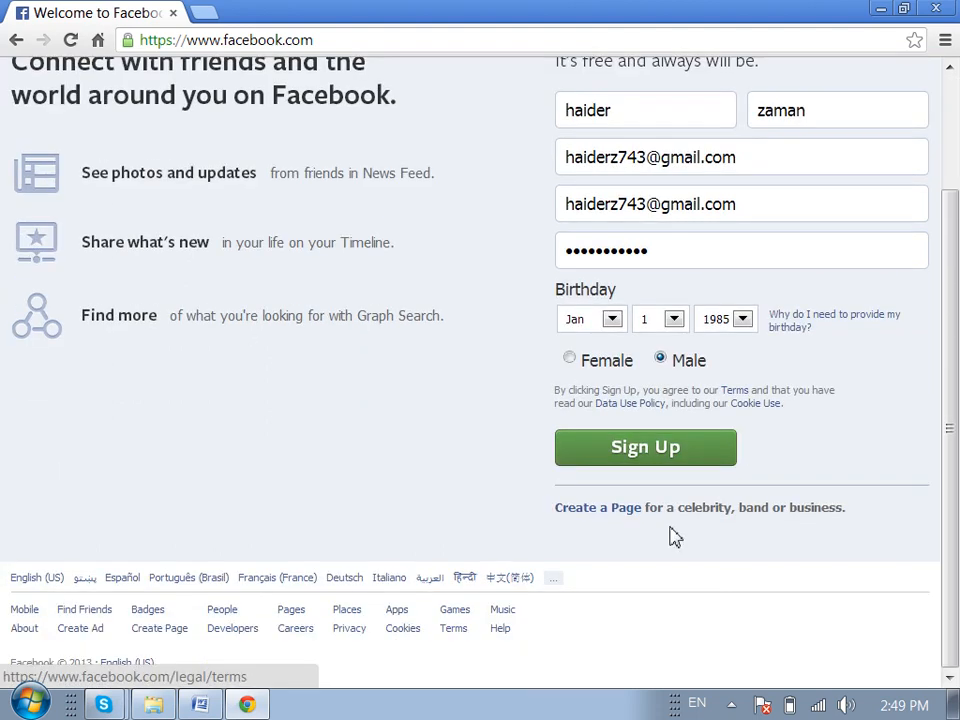
click(618, 452)
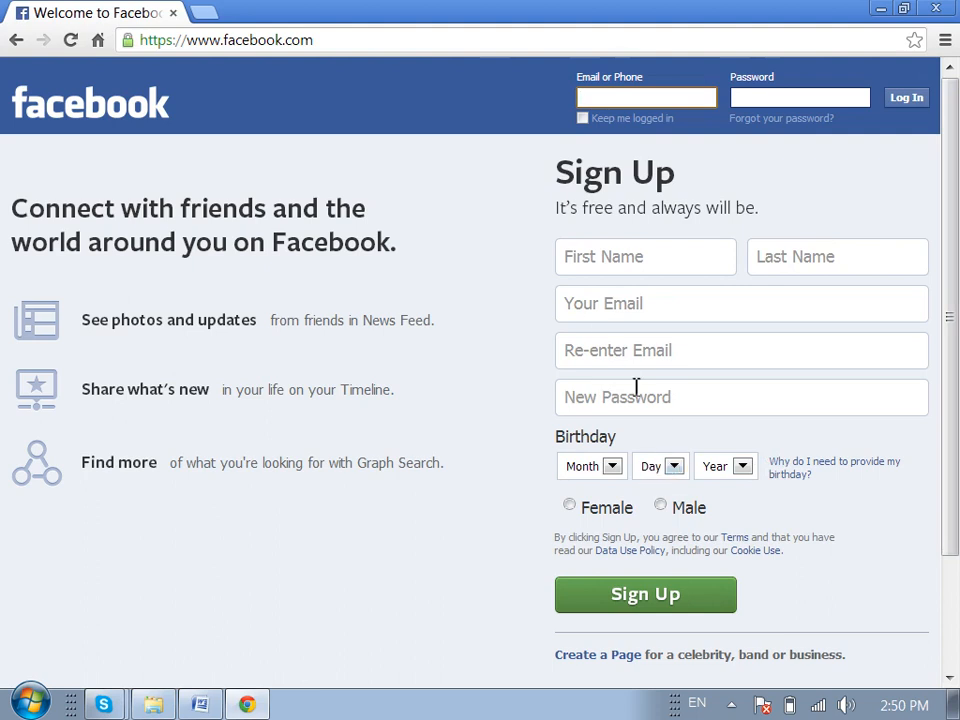
Try to log in to Facebook with the new account's e-mail address and password
text(ba)
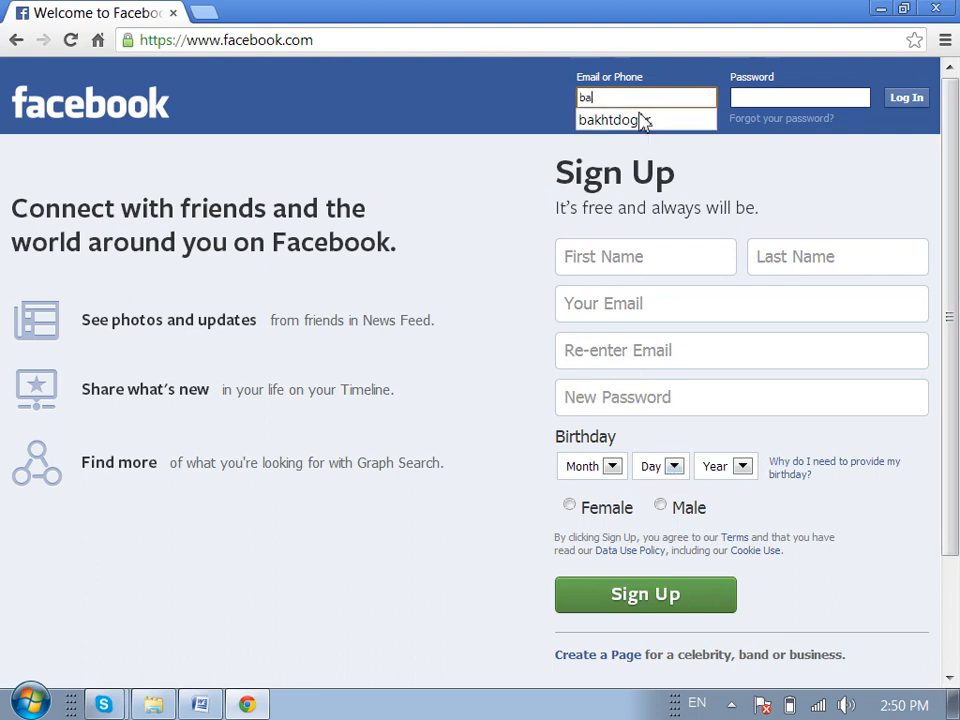
key(BackSpace)
key(BackSpace)
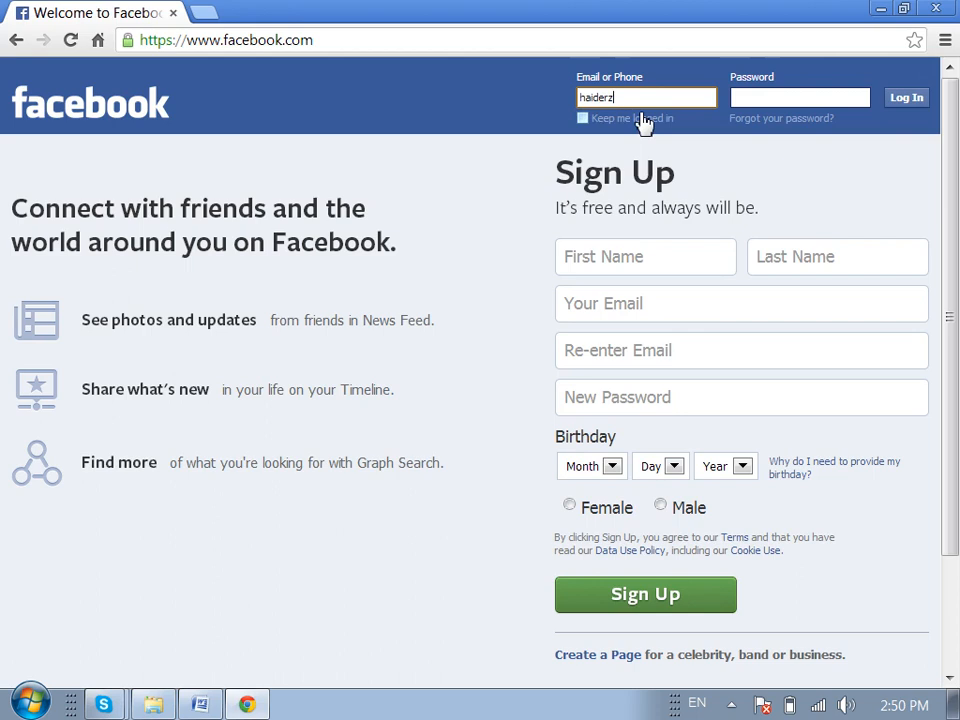
text(@tgmail)
text(il.com)
key(Tab)
text(•••••••••••)
key(Return)
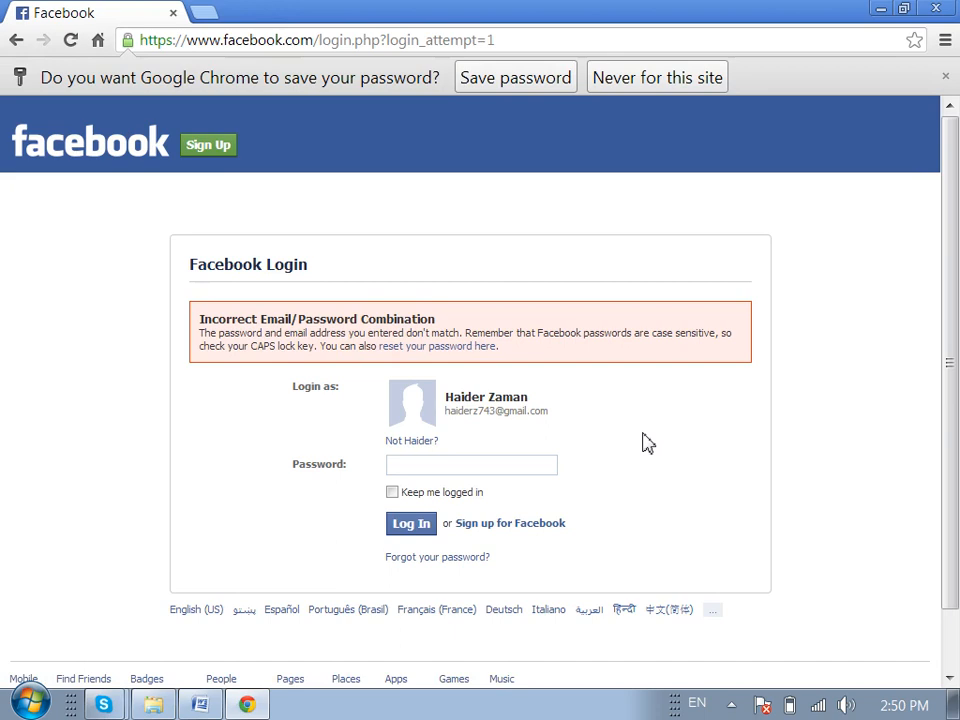
Try again to log in to the new Facebook account by re-entering the account password
click(440, 465)
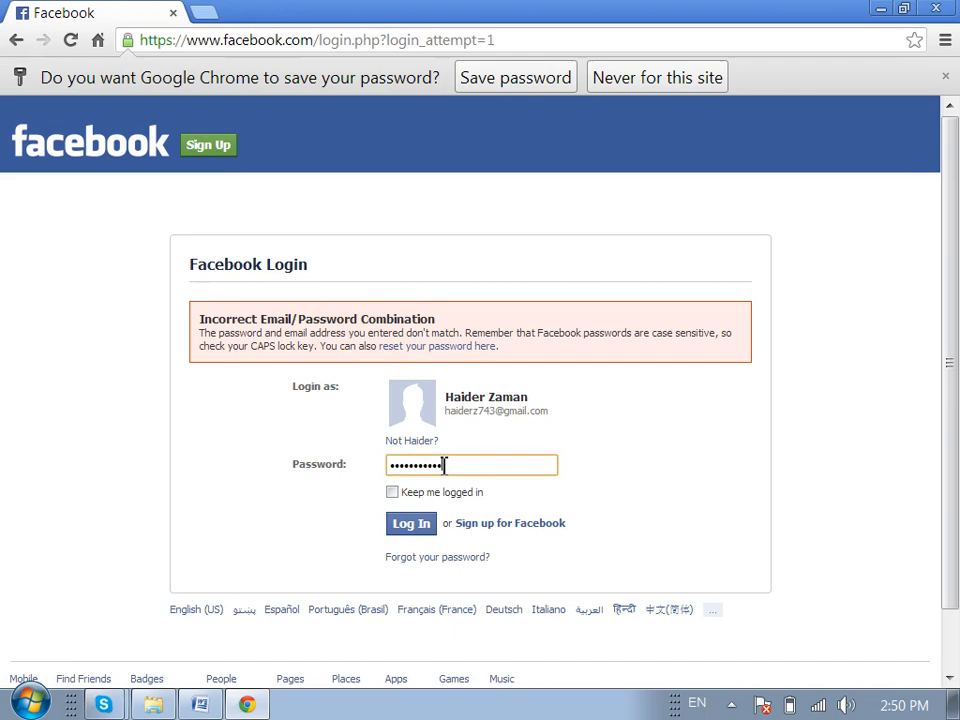
click(415, 522)
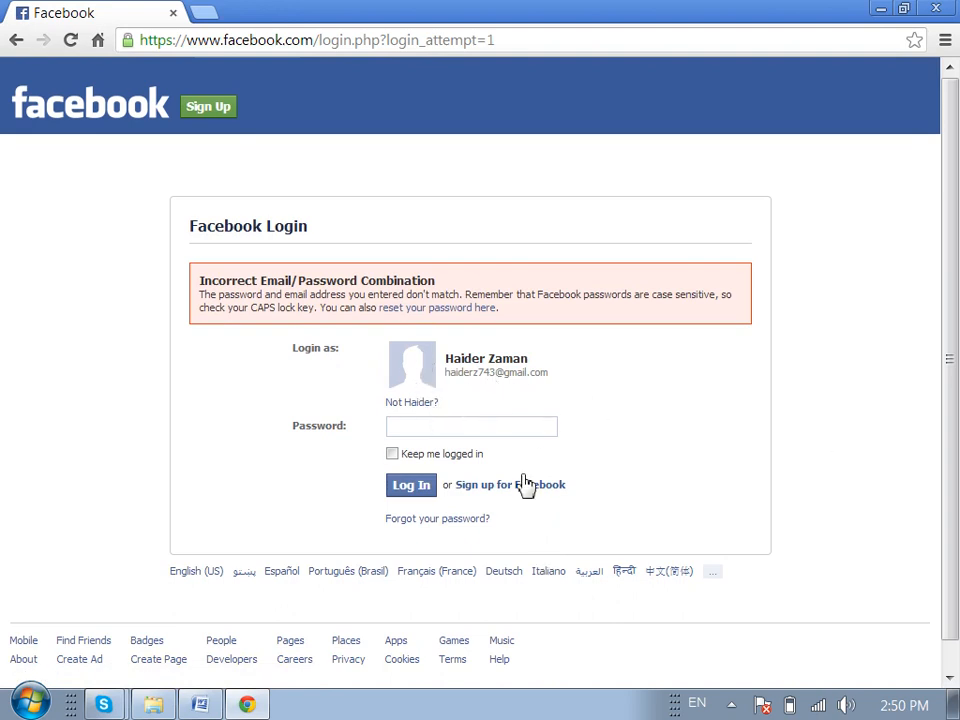
click(456, 428)
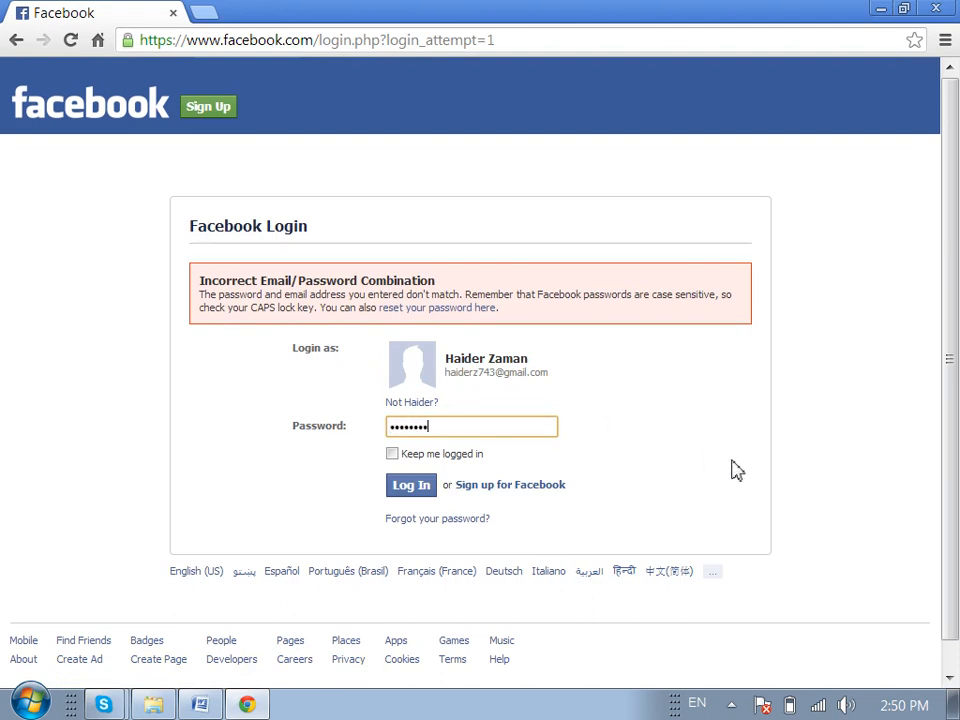
key(Return)
Switch to a different Facebook account, log in with its username and password, and decline saving the password for this site
click(408, 404)
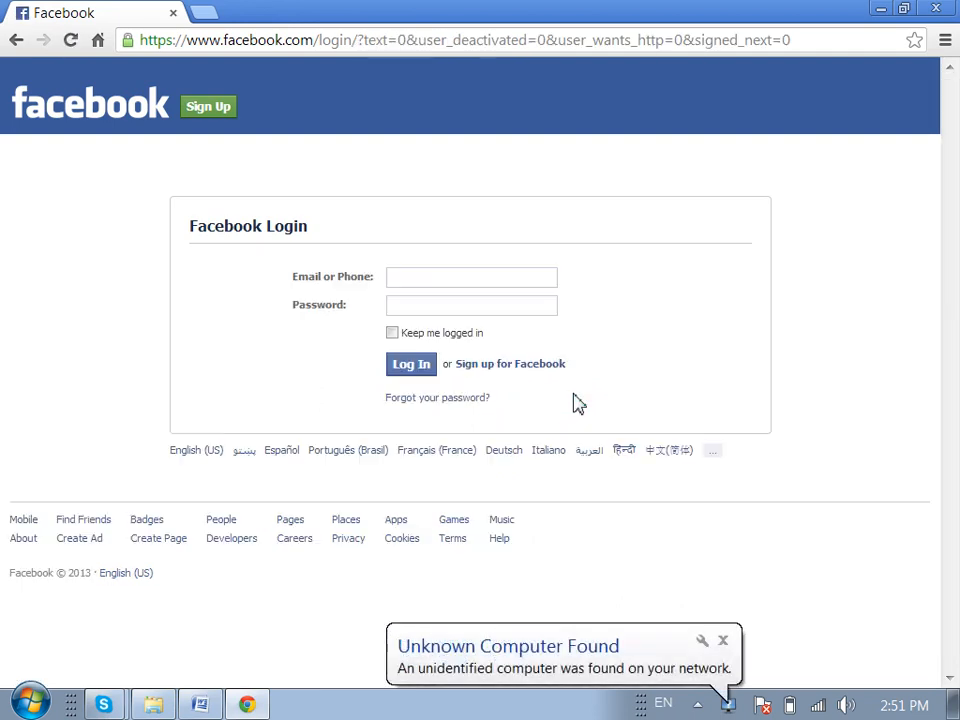
click(436, 274)
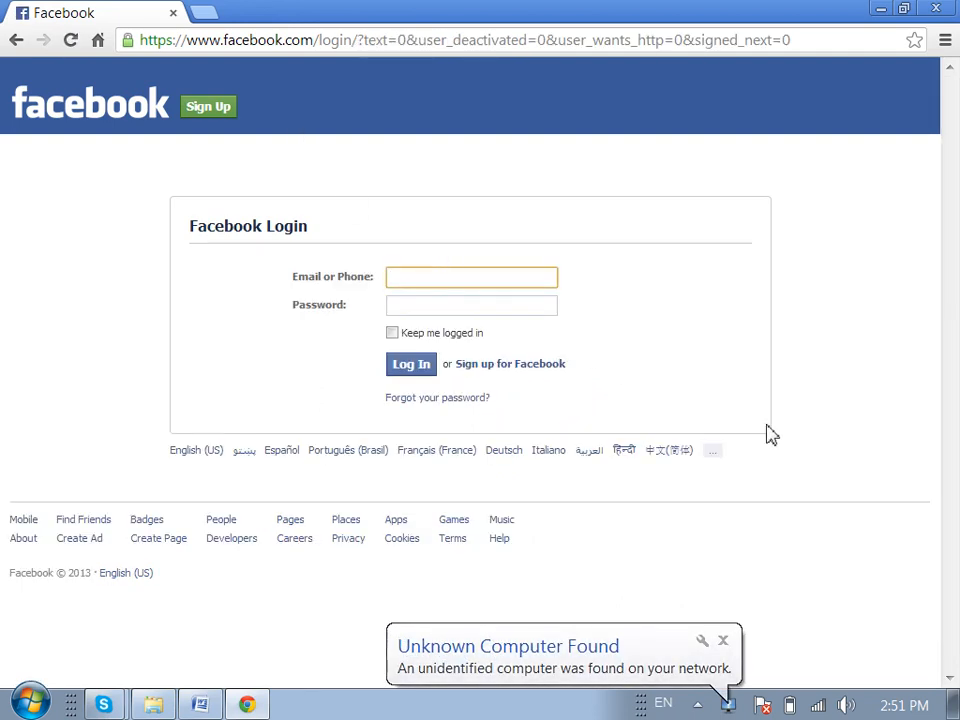
key(Tab)
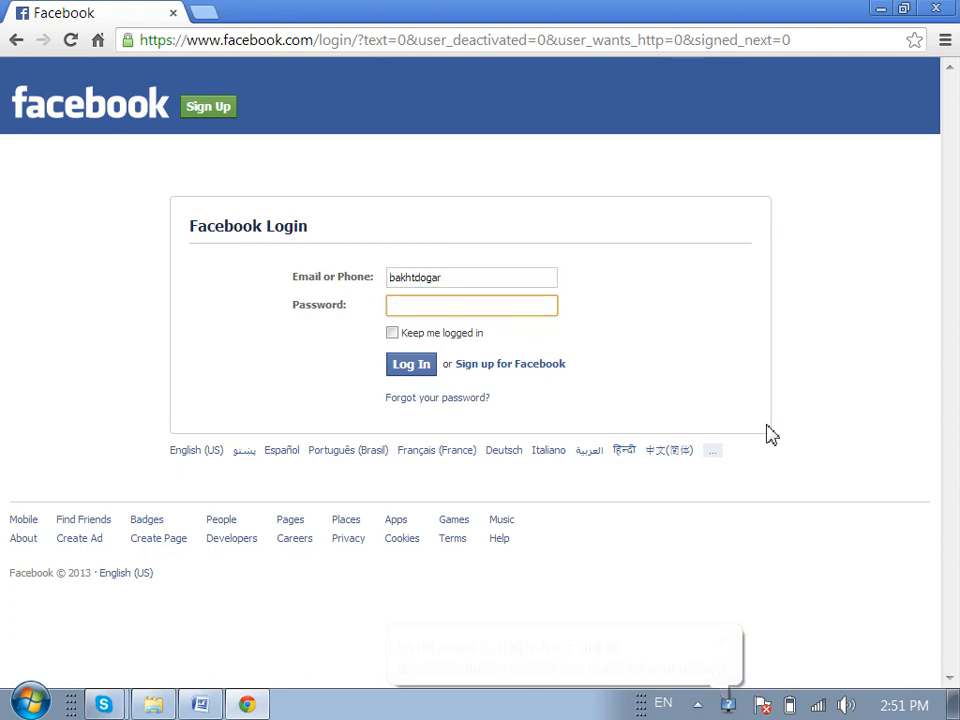
text(••••••••••)
key(Return)
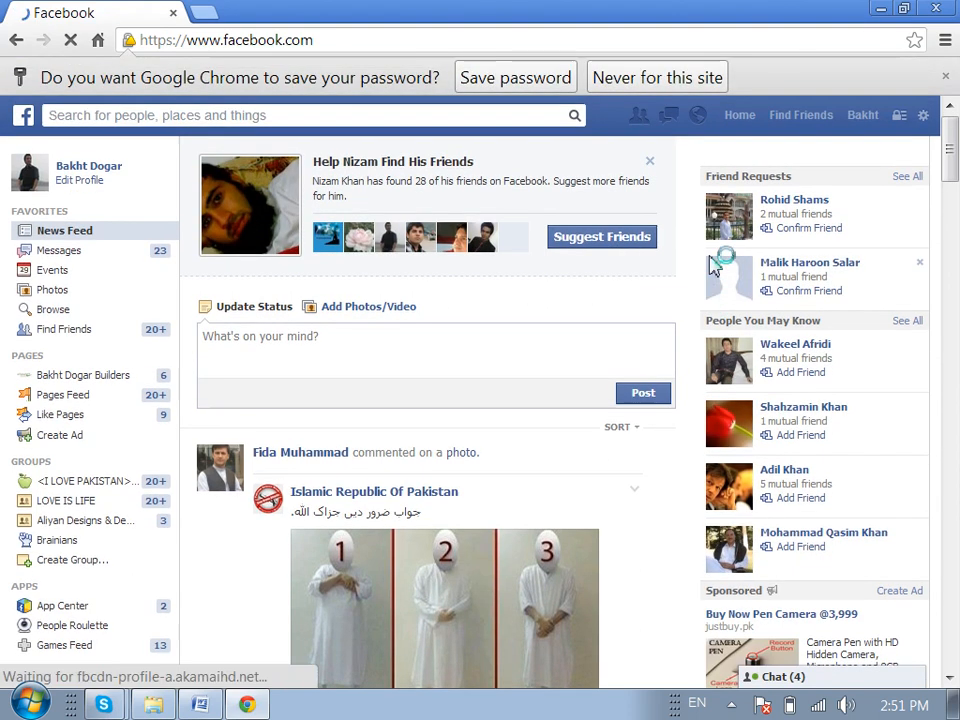
click(645, 88)
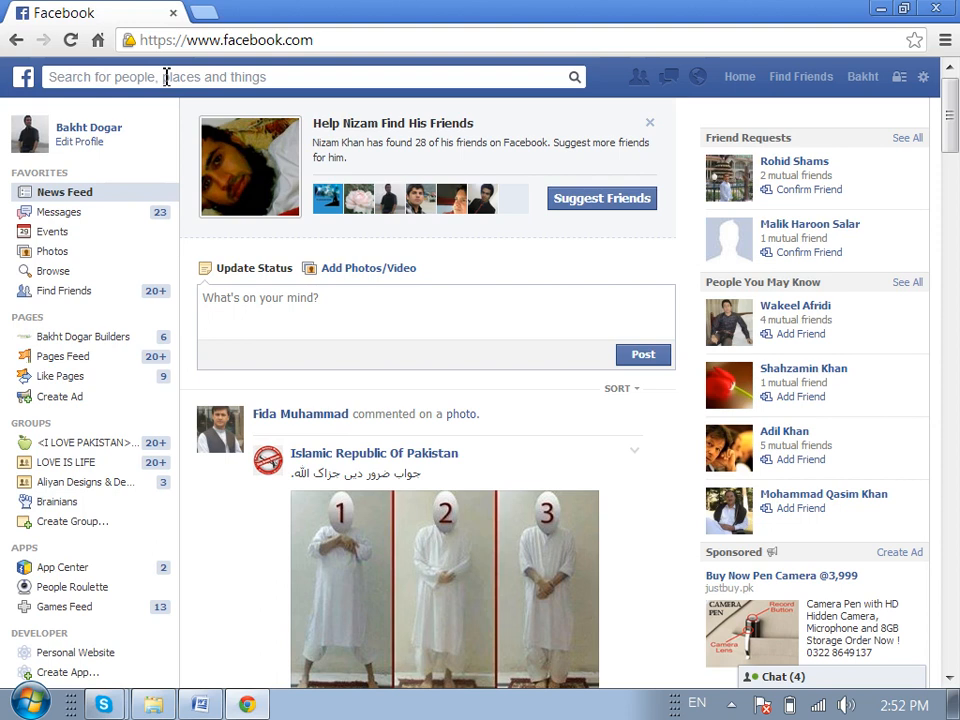
Open Facebook's privacy settings and set who can see future posts to Only Me
click(902, 86)
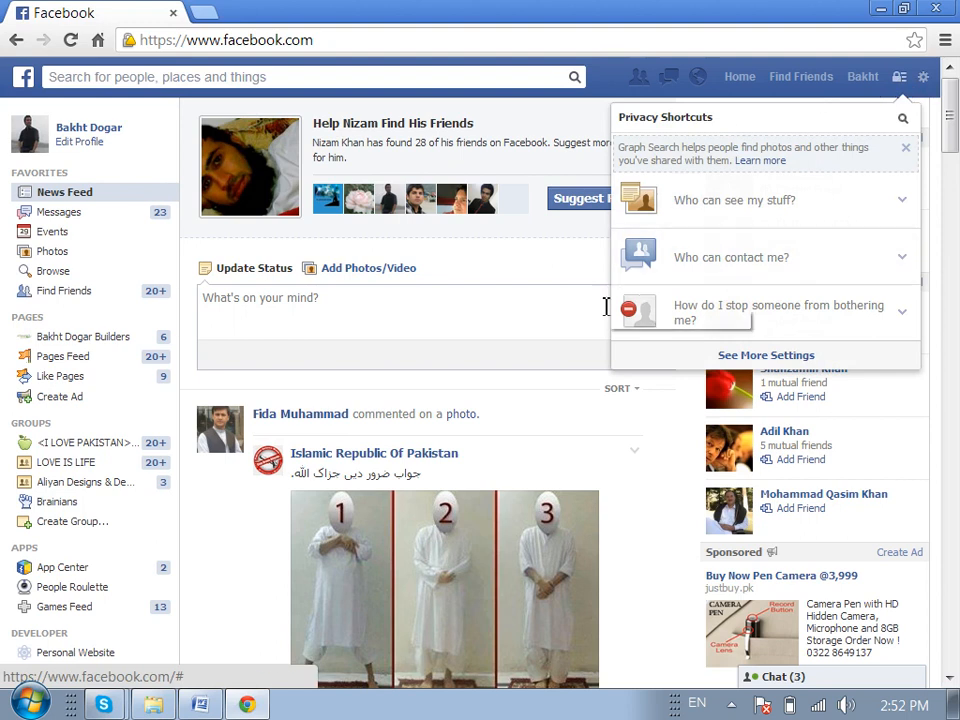
click(551, 326)
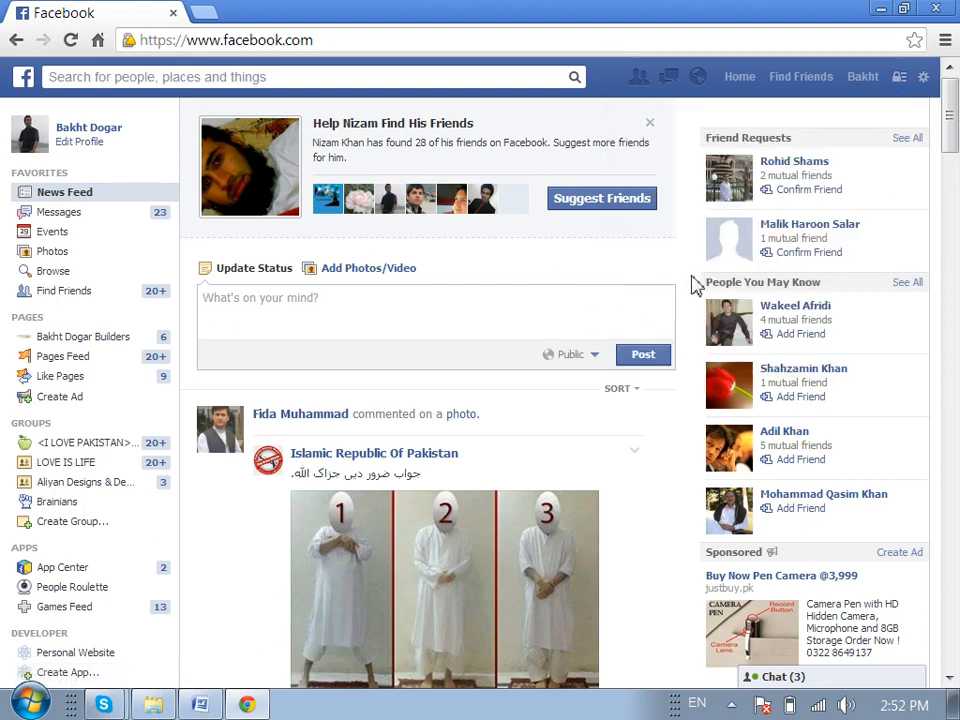
click(923, 84)
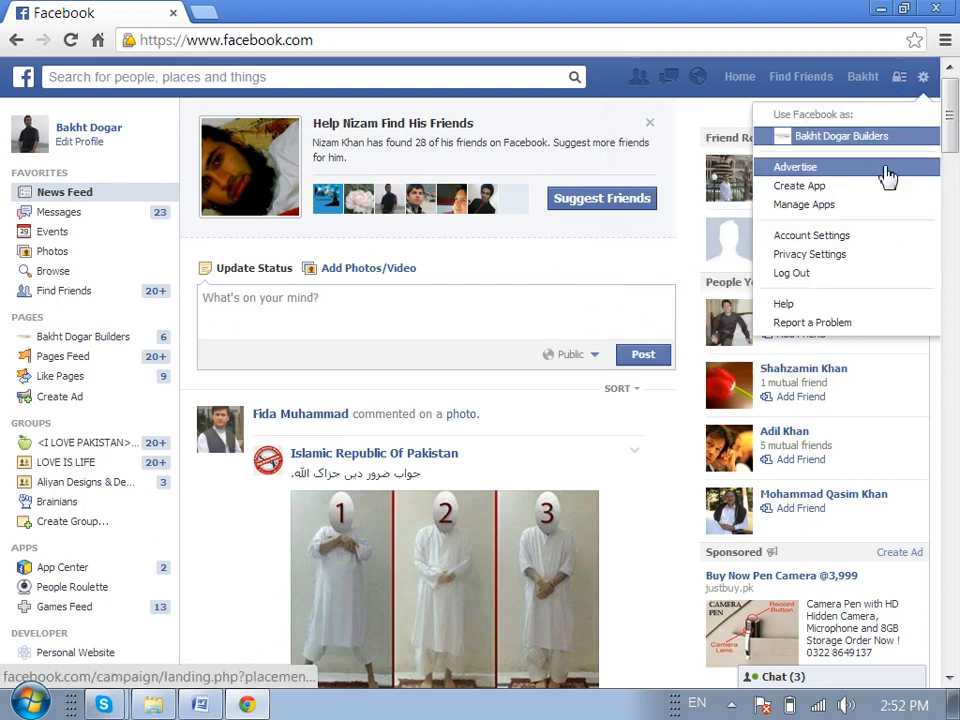
click(808, 258)
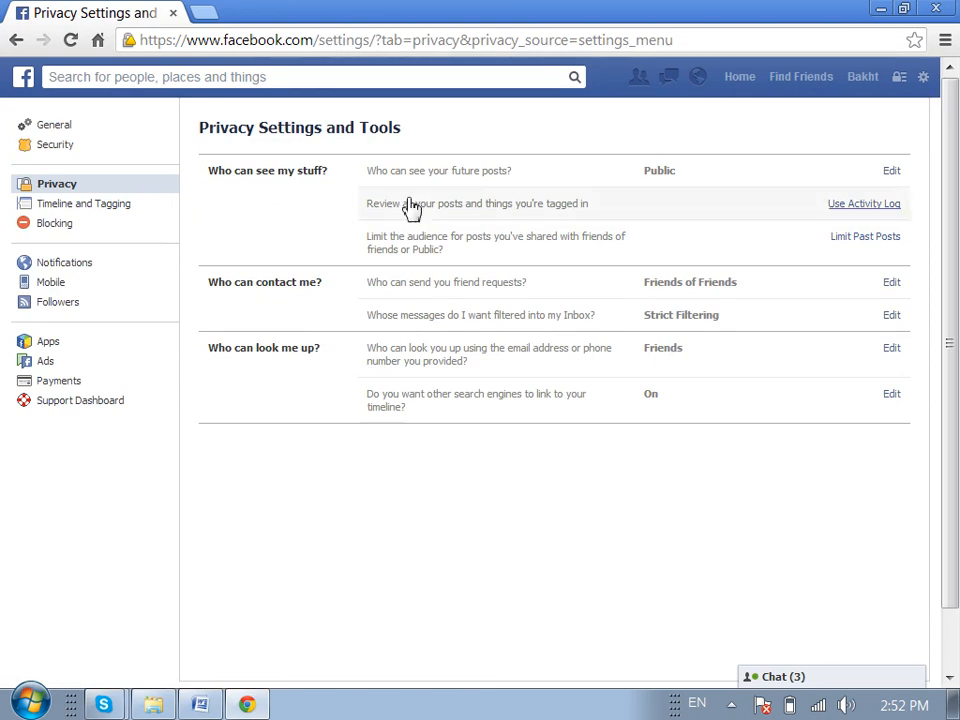
click(893, 172)
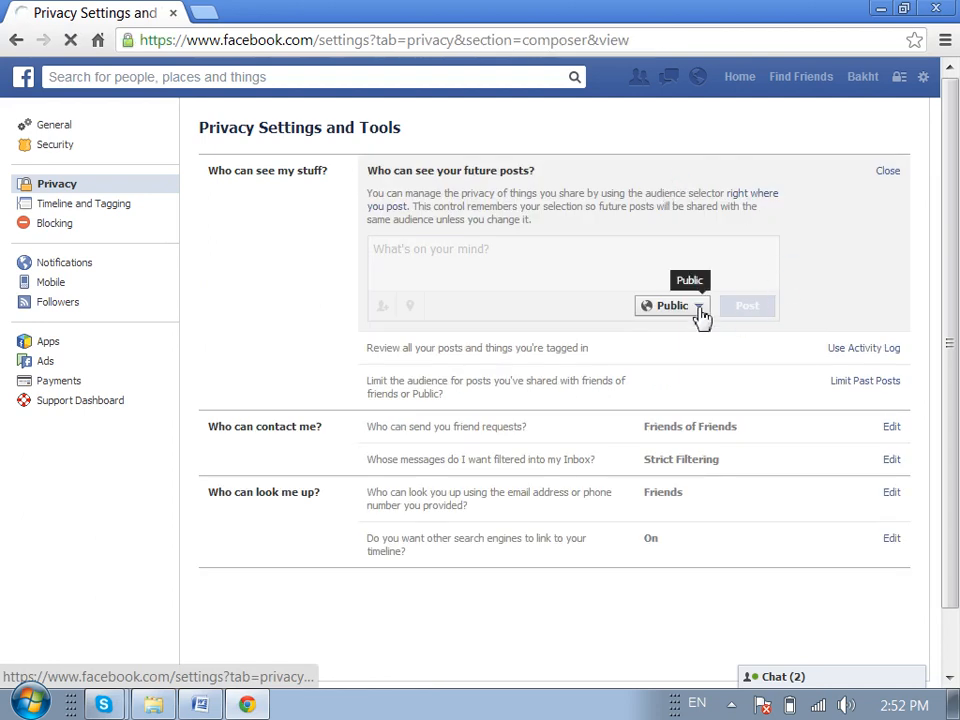
click(700, 317)
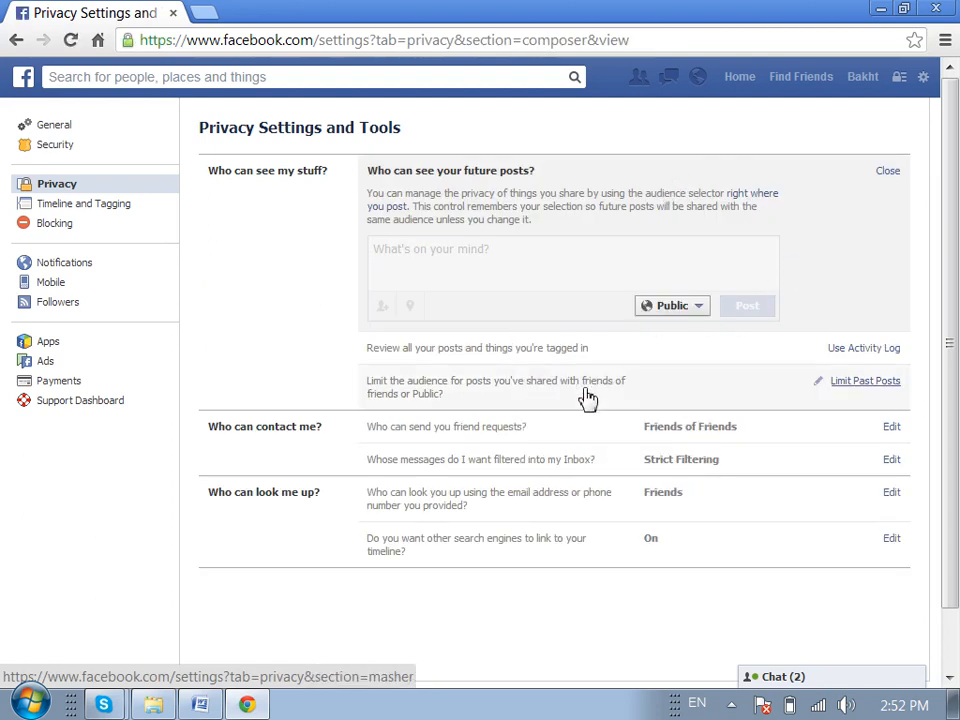
click(653, 315)
click(619, 391)
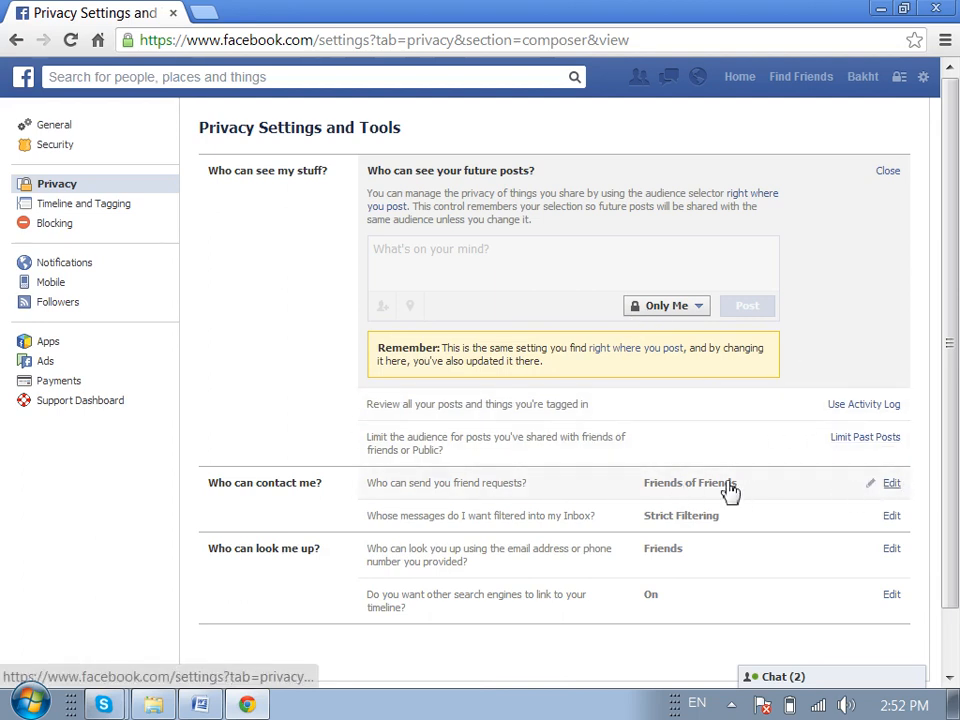
Examine the privacy options for who can send friend requests, Inbox message filtering, and lookup by email address or phone number
click(892, 484)
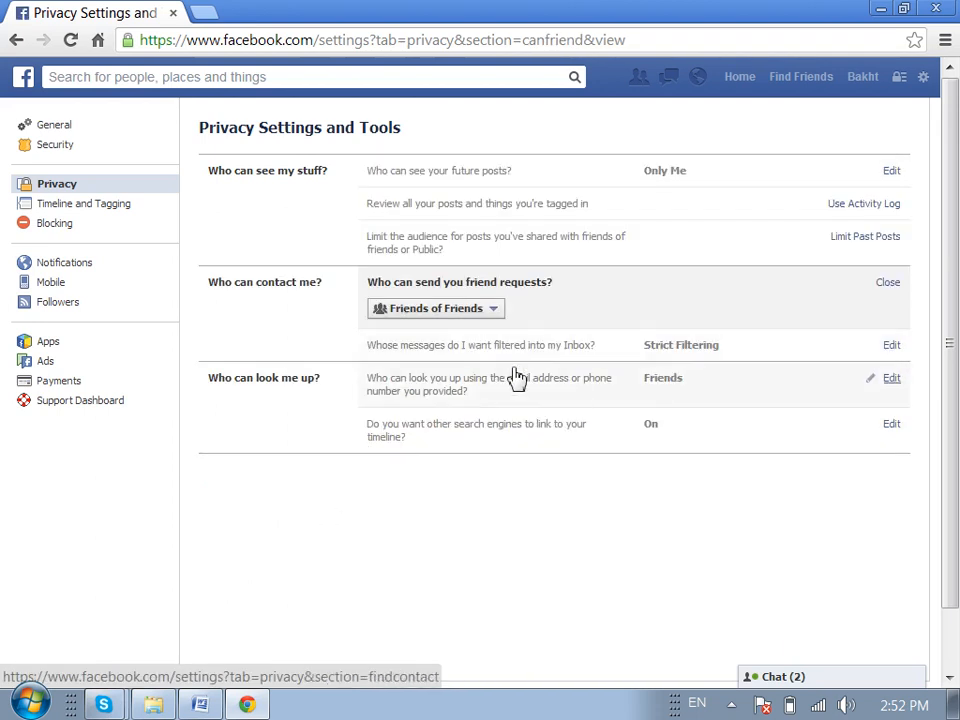
click(462, 313)
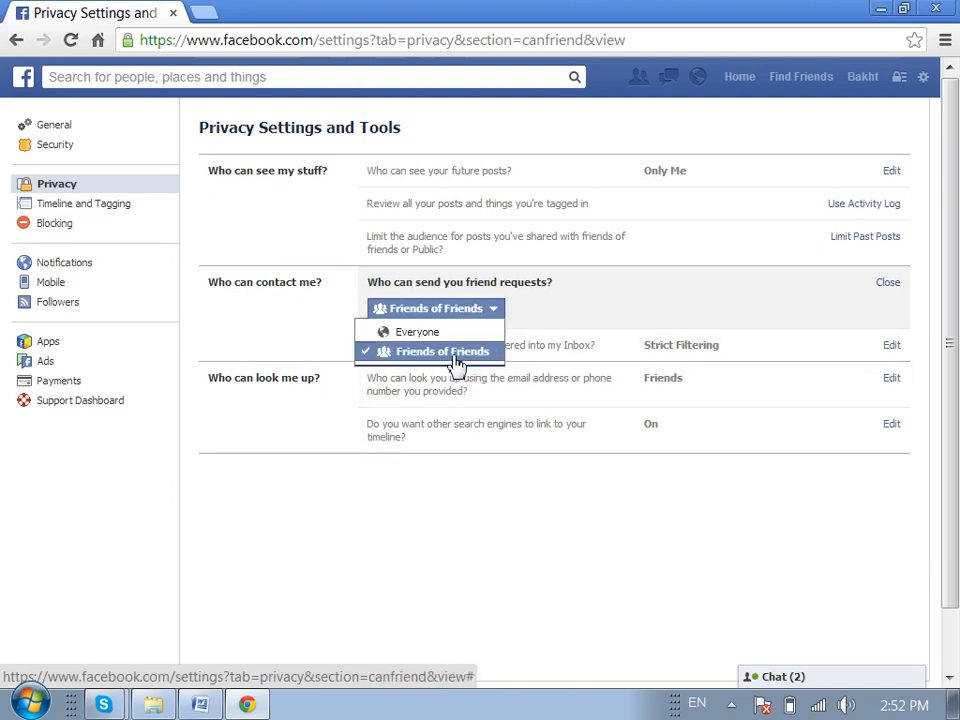
click(610, 287)
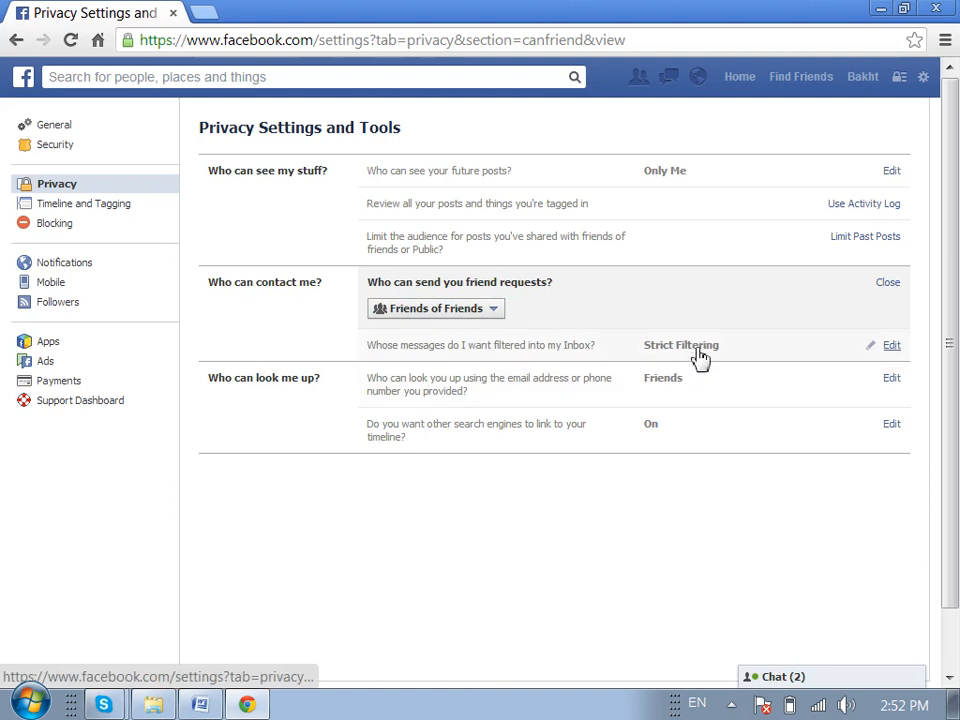
click(890, 350)
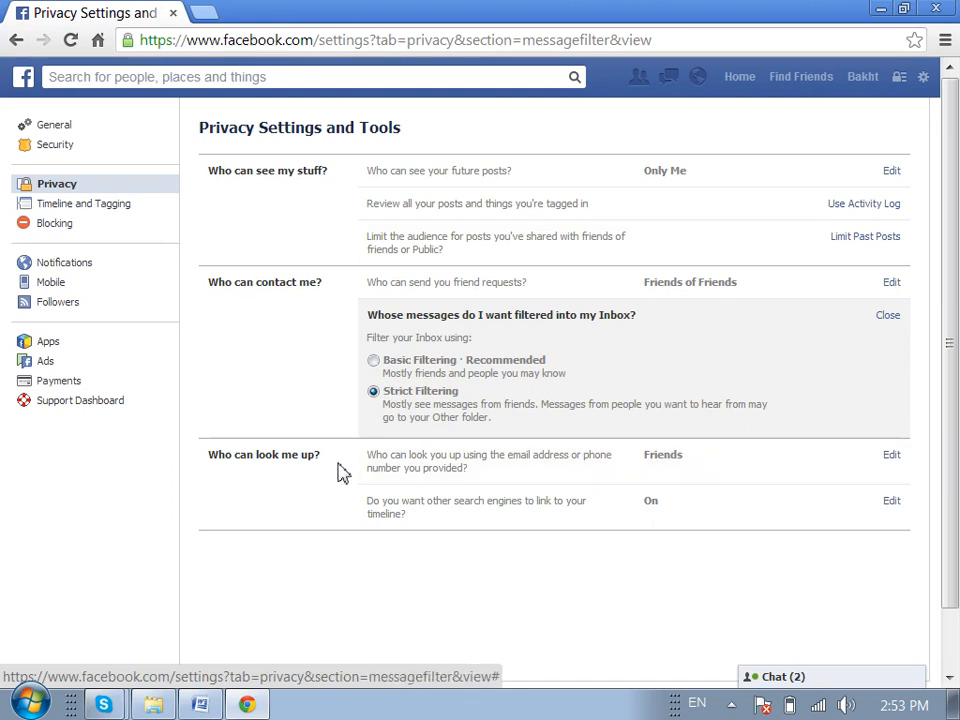
click(893, 457)
click(428, 398)
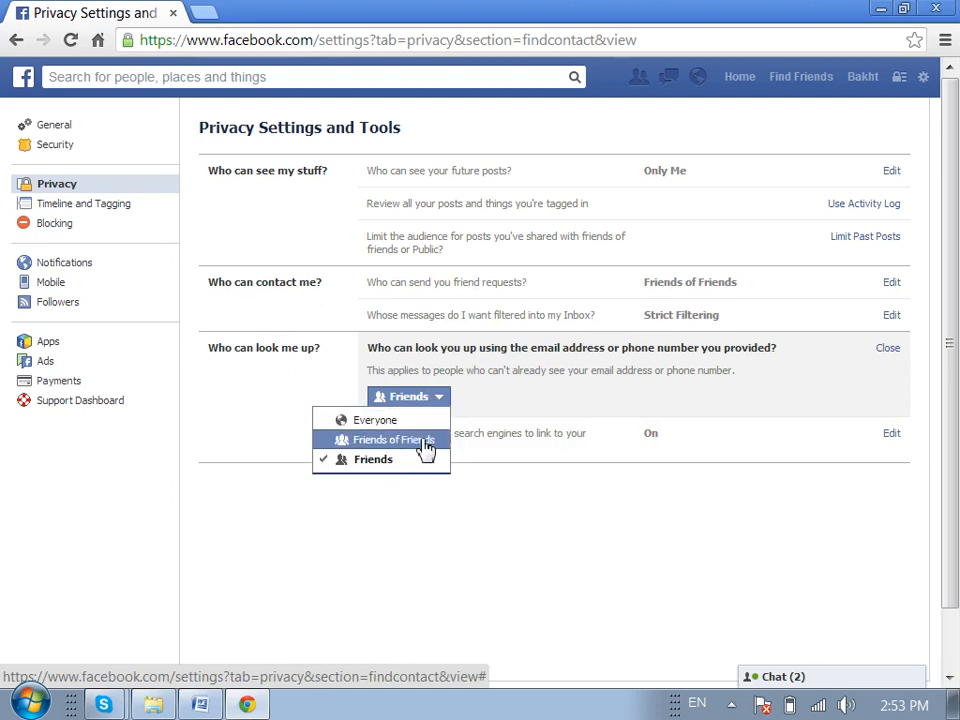
mouse_move(561, 390)
mouse_down()
mouse_move(596, 392)
mouse_move(567, 413)
mouse_up()
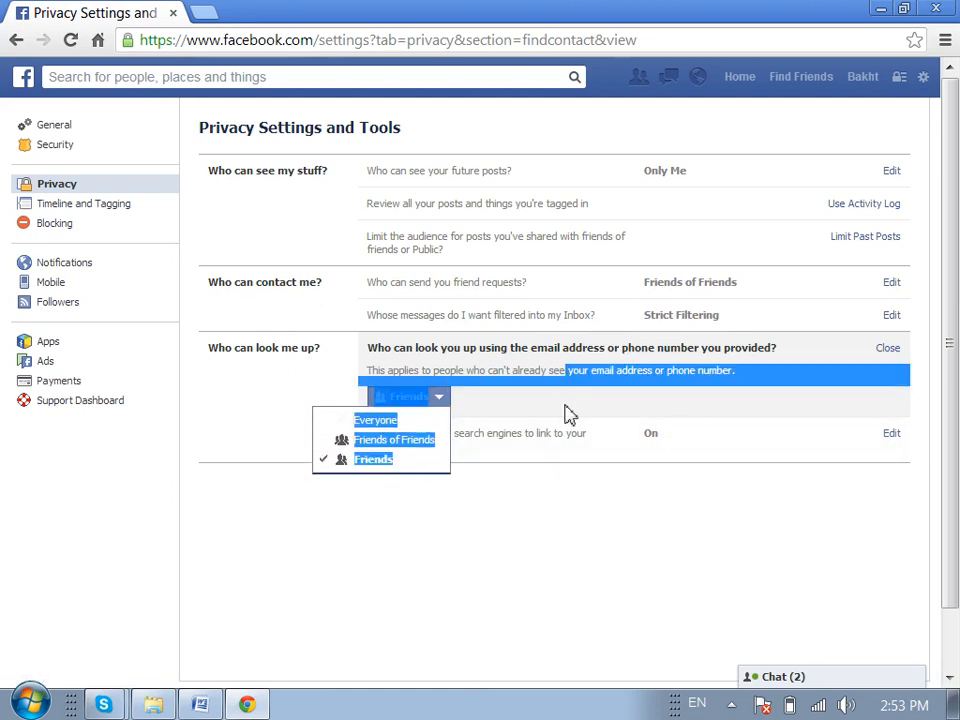
click(567, 413)
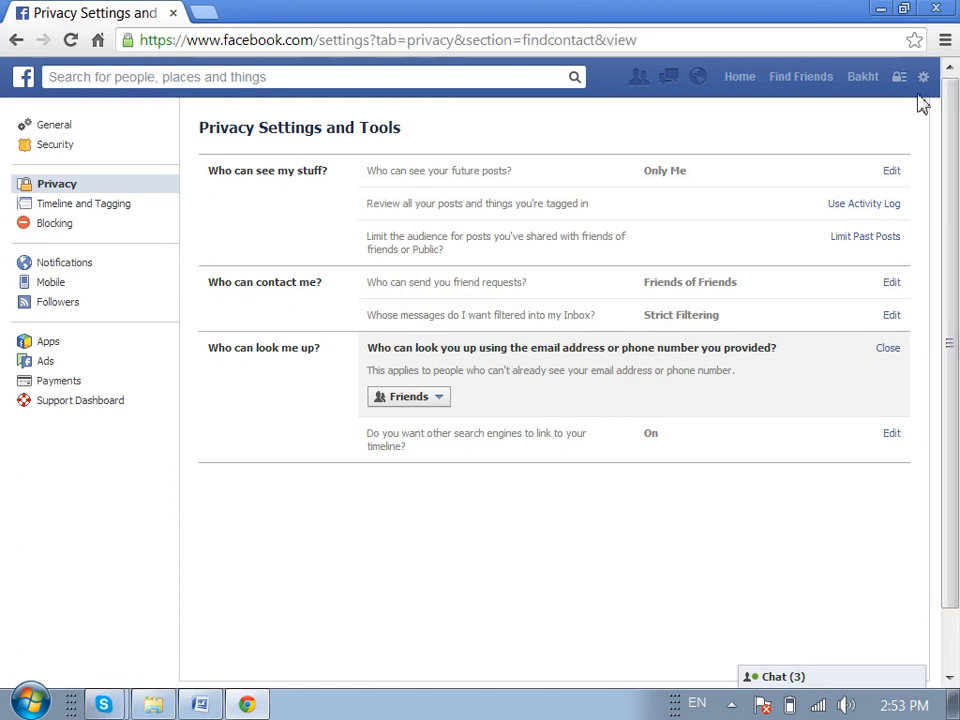
Return to the Facebook home feed, then load YouTube in a new tab and open the video "Bunnies can fly...proof"
click(741, 80)
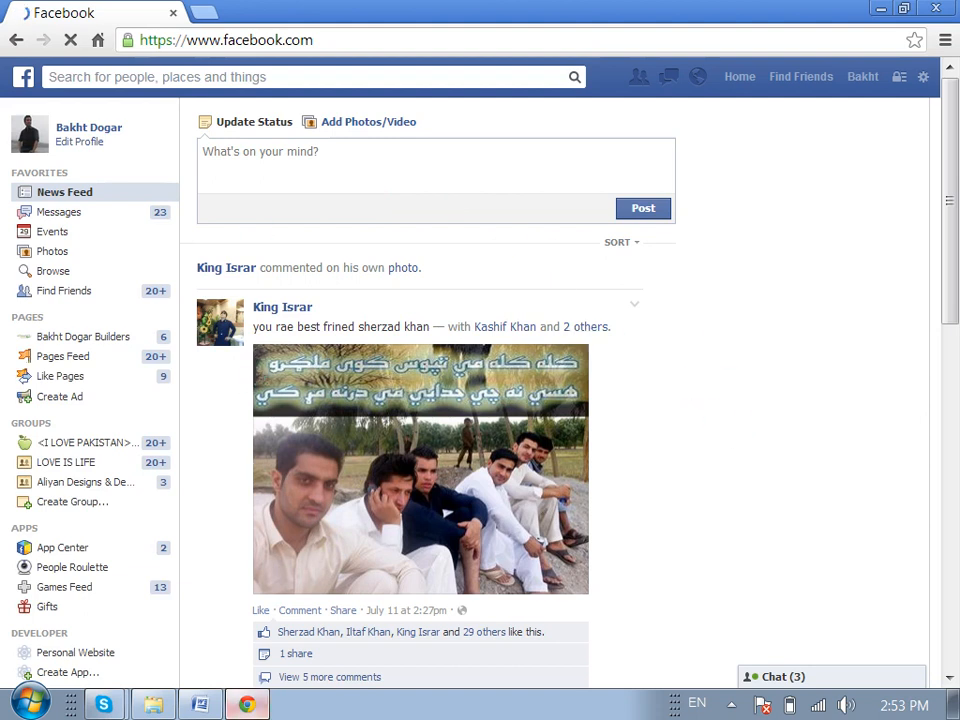
click(202, 12)
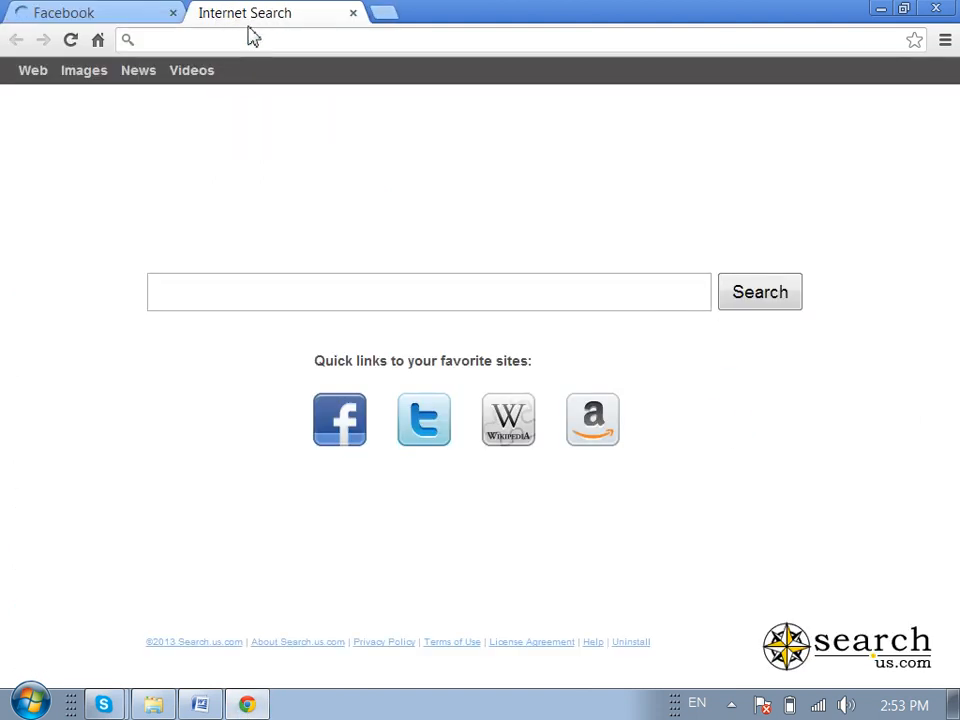
text(youtube.com)
key(Return)
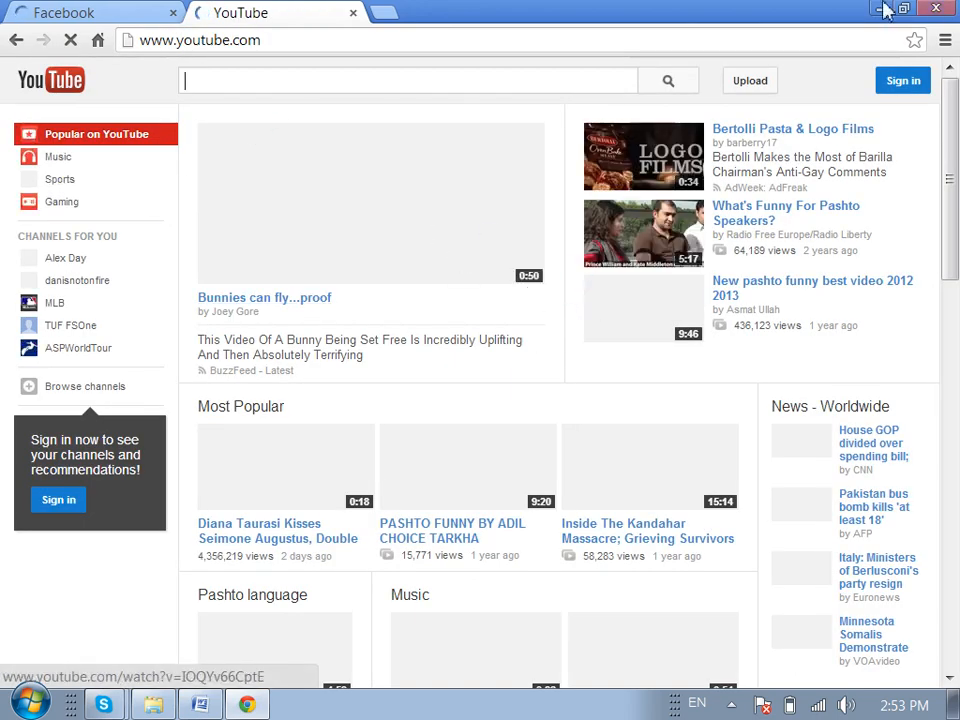
click(514, 214)
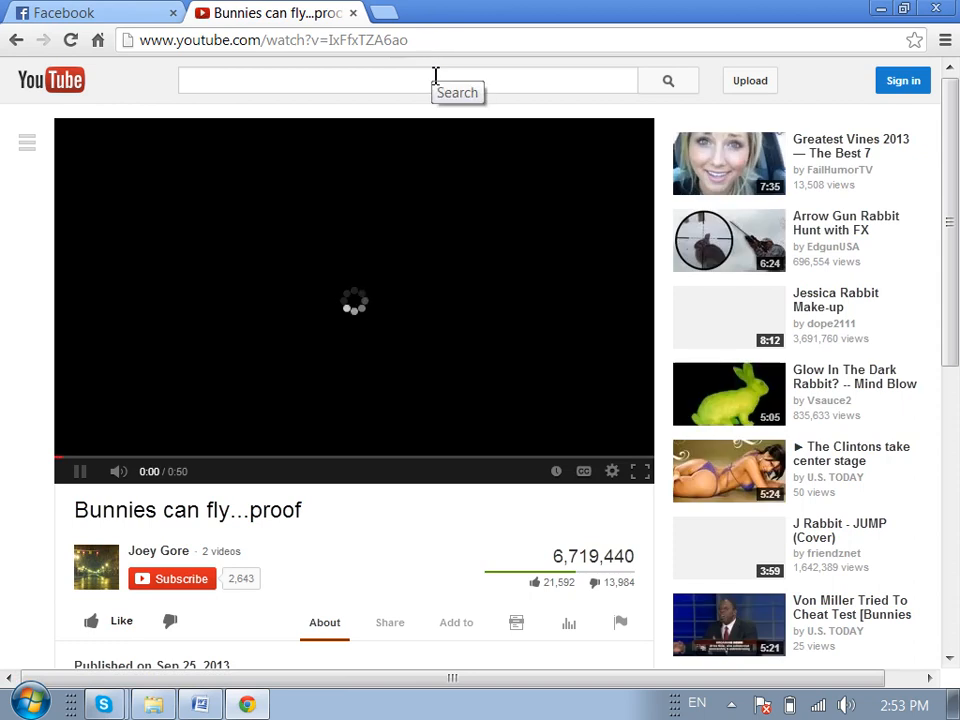
Copy the web address of the YouTube video and close its tab to return to Facebook
scroll(500, 190, down, 6)
scroll(514, 260, up, 5)
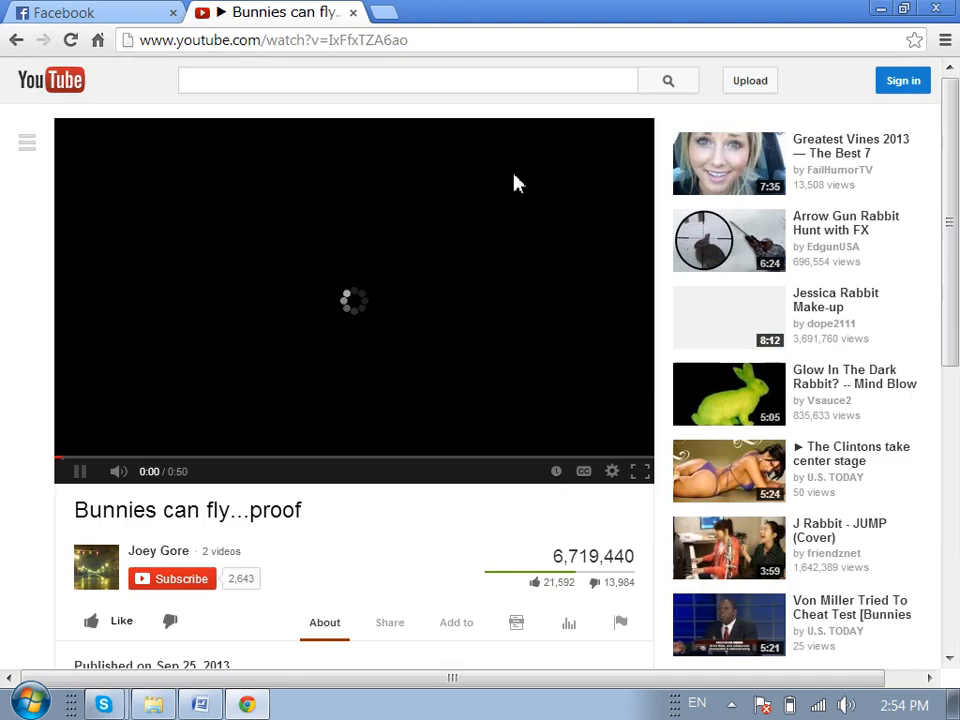
click(431, 41)
key(ctrl+c)
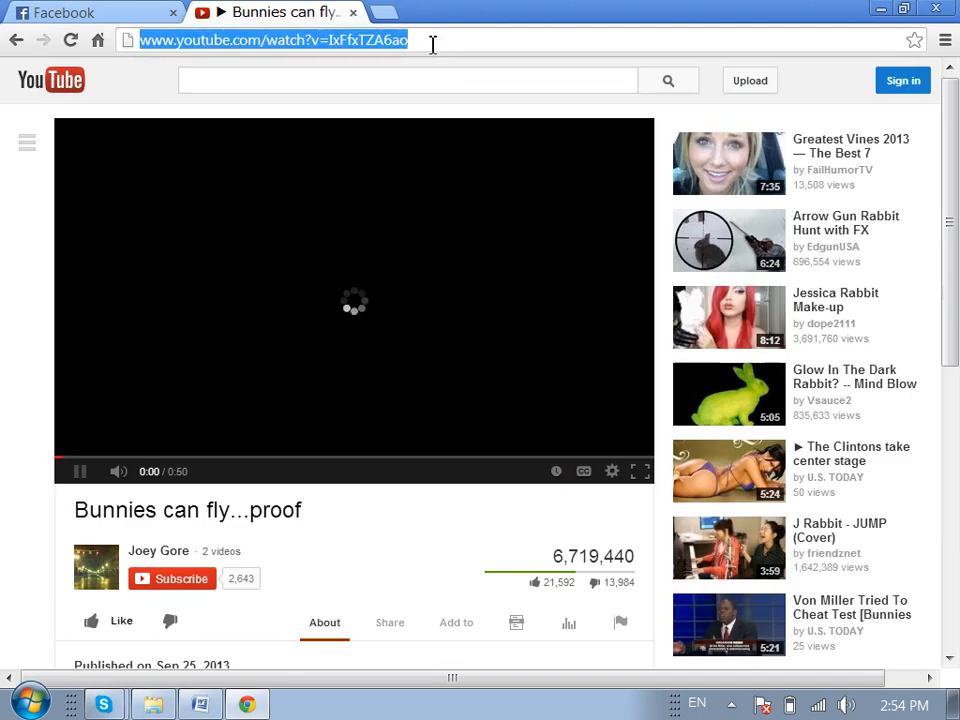
click(355, 12)
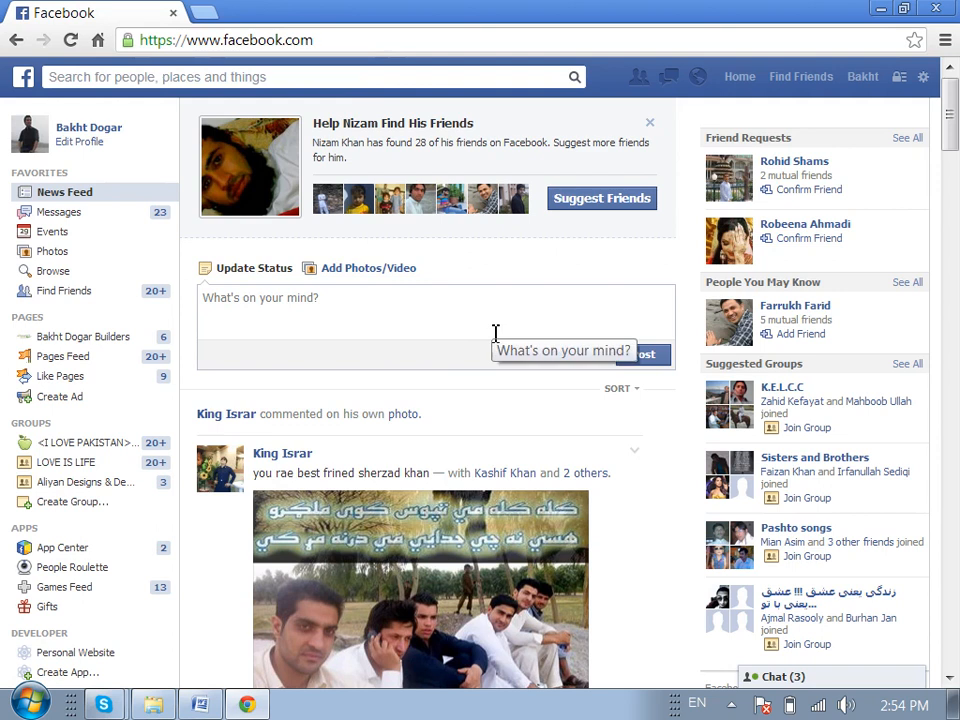
Post the copied YouTube video link as a Facebook status update and play the video from the new post
click(369, 324)
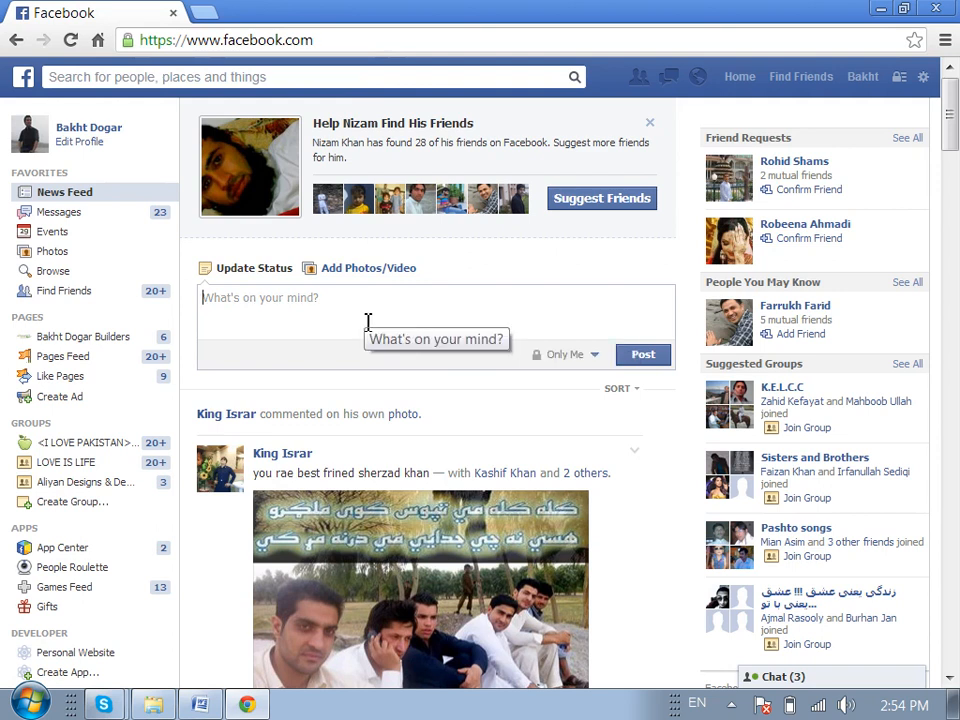
key(ctrl+v)
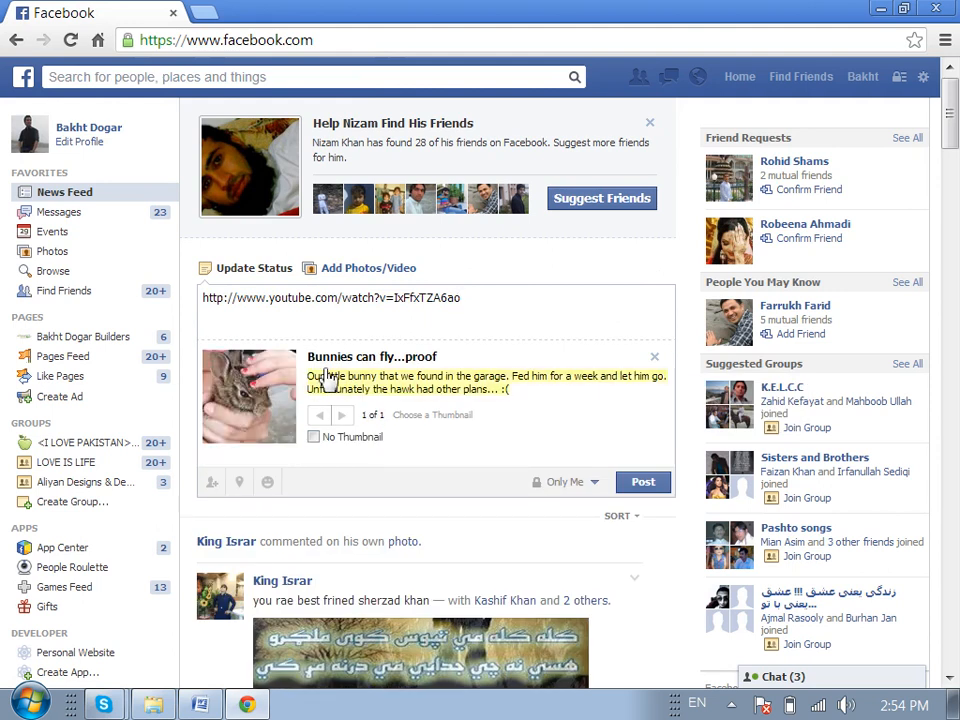
click(638, 490)
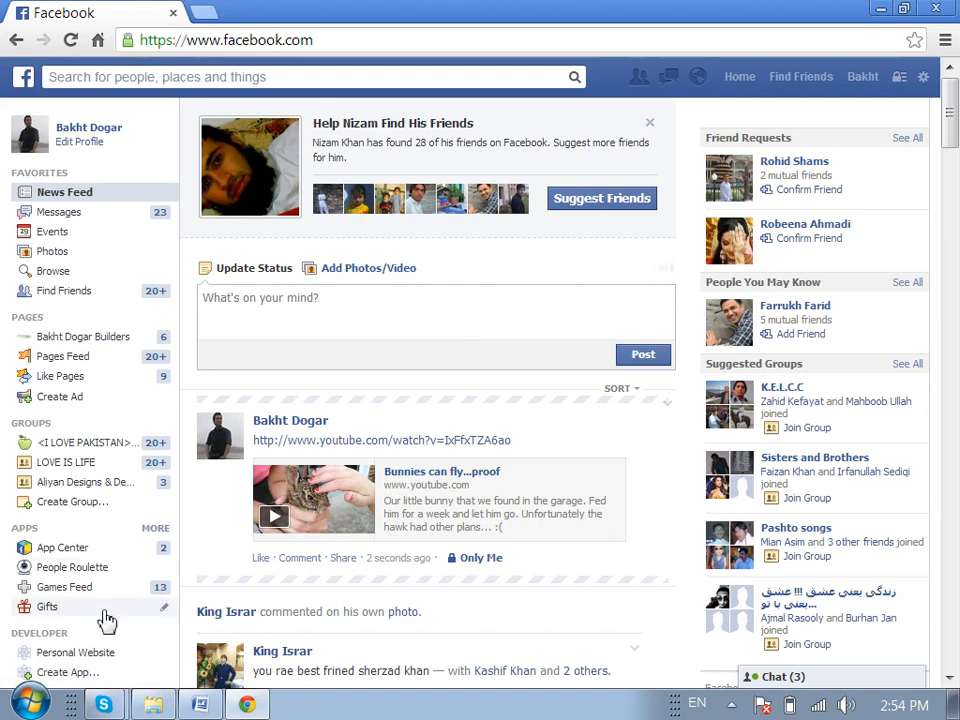
click(280, 485)
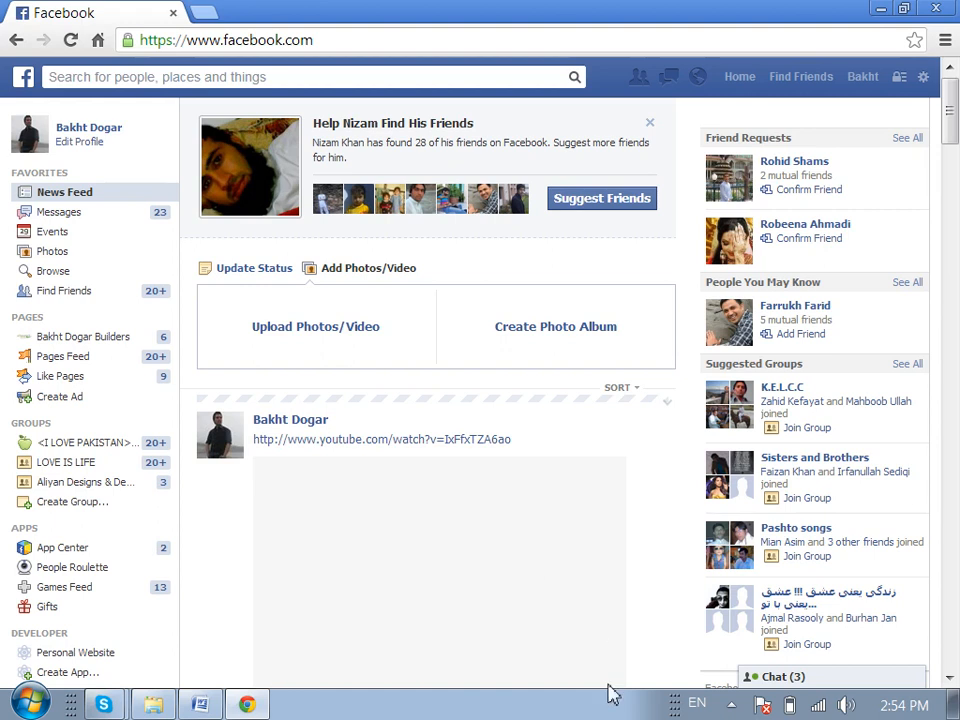
Write a new status update reading "Good Evening all friends (I m giving example to my sTudents) in Class."
click(230, 270)
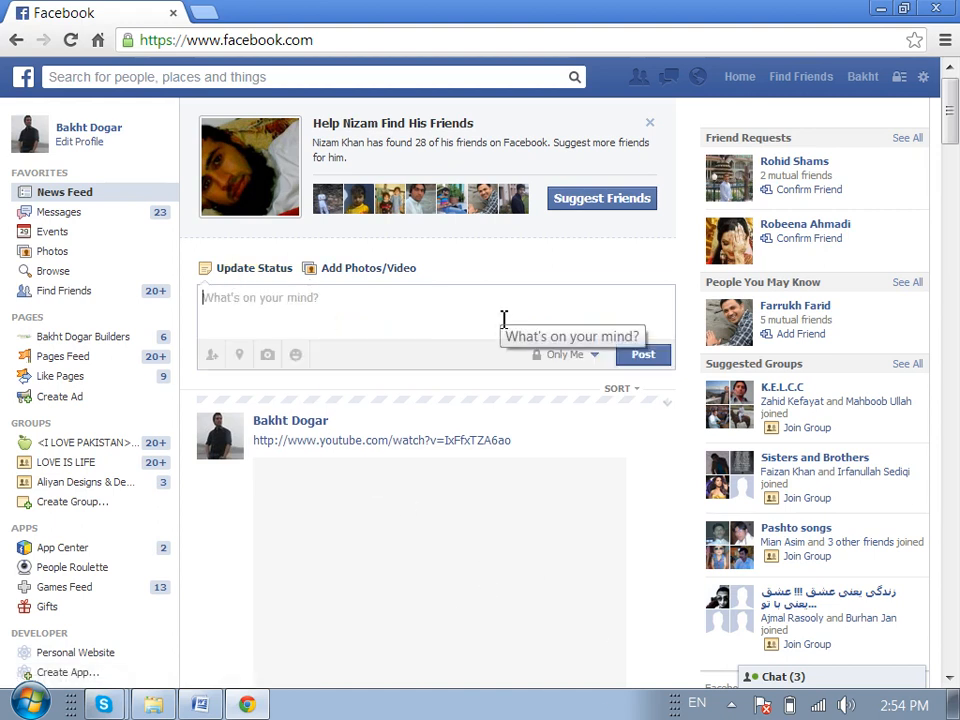
text(Hello)
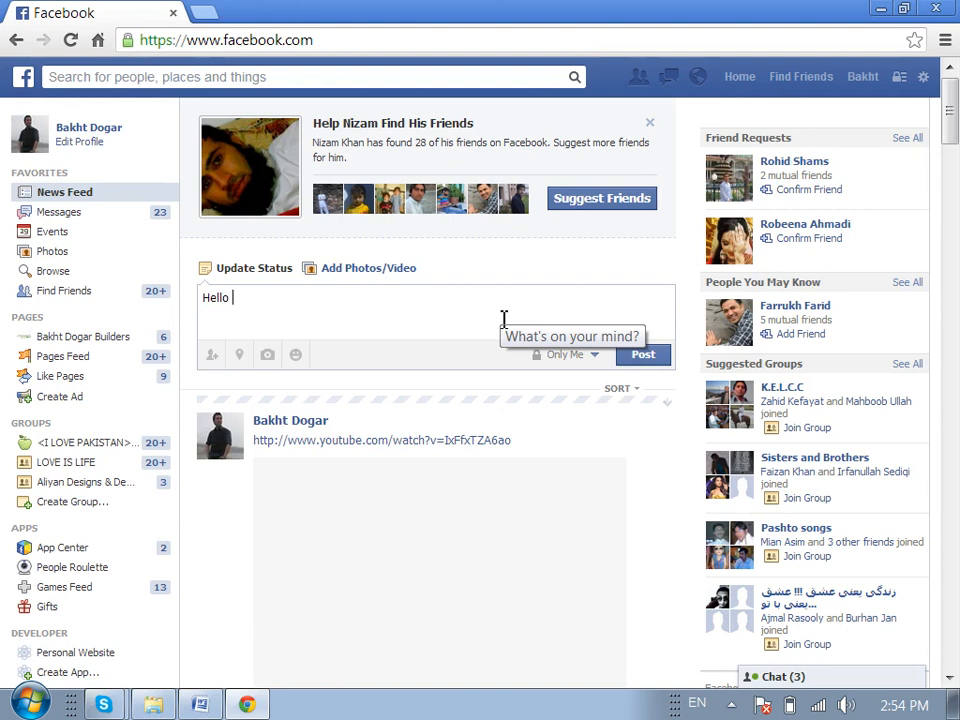
key(ctrl+a)
text(Good Evening all frind)
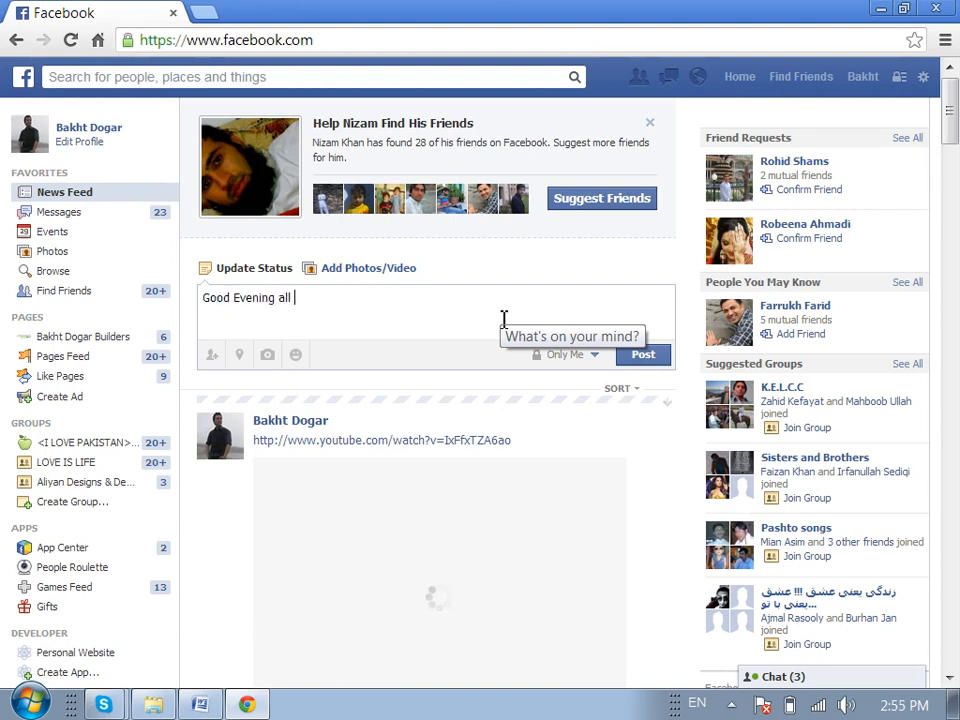
key(BackSpace)
key(BackSpace)
text(ends (Just for my )
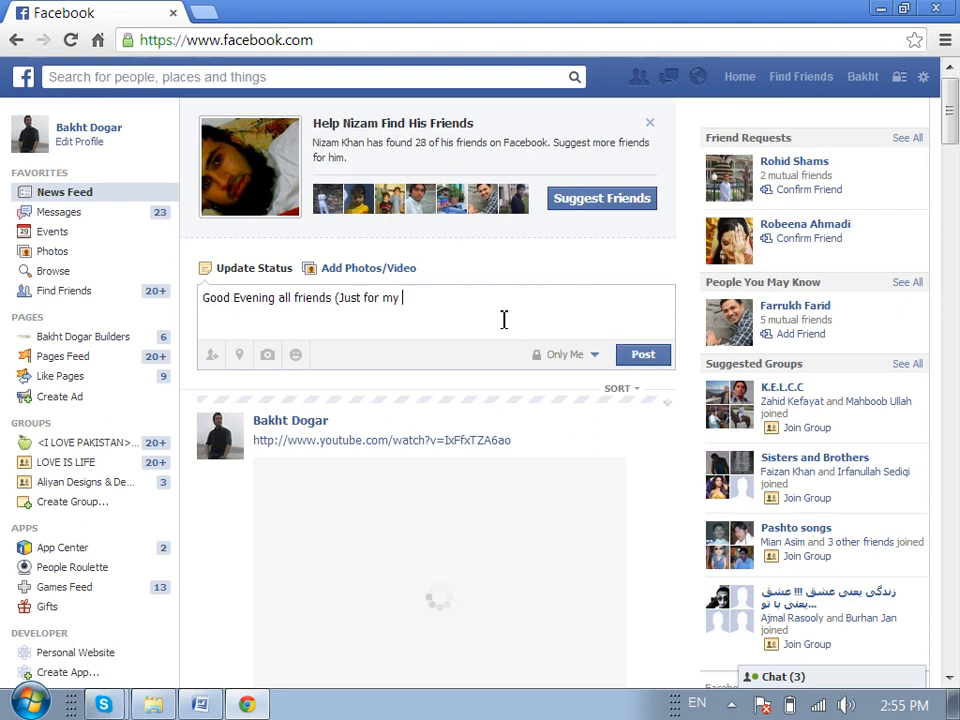
text(Students) as i m gi)
key(BackSpace)
key(BackSpace)
key(BackSpace)
key(BackSpace)
key(BackSpace)
key(BackSpace)
key(BackSpace)
key(BackSpace)
key(BackSpace)
key(BackSpace)
key(BackSpace)
key(BackSpace)
key(BackSpace)
key(BackSpace)
key(BackSpace)
key(BackSpace)
key(BackSpace)
key(BackSpace)
key(BackSpace)
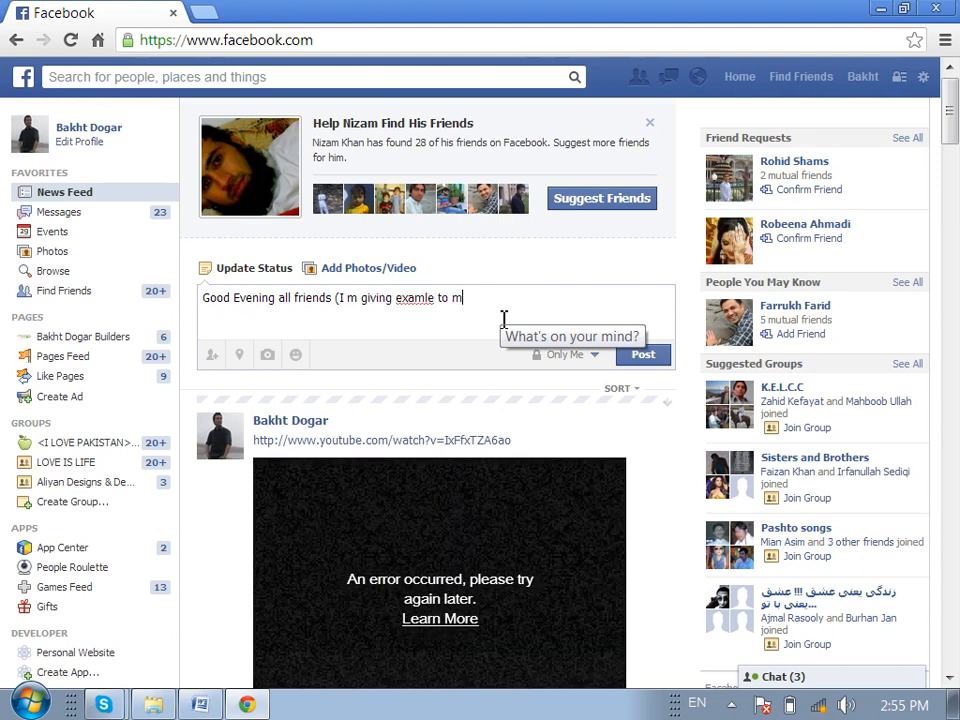
key(BackSpace)
key(BackSpace)
key(BackSpace)
key(BackSpace)
key(BackSpace)
key(BackSpace)
text(ple to my sTudents)()
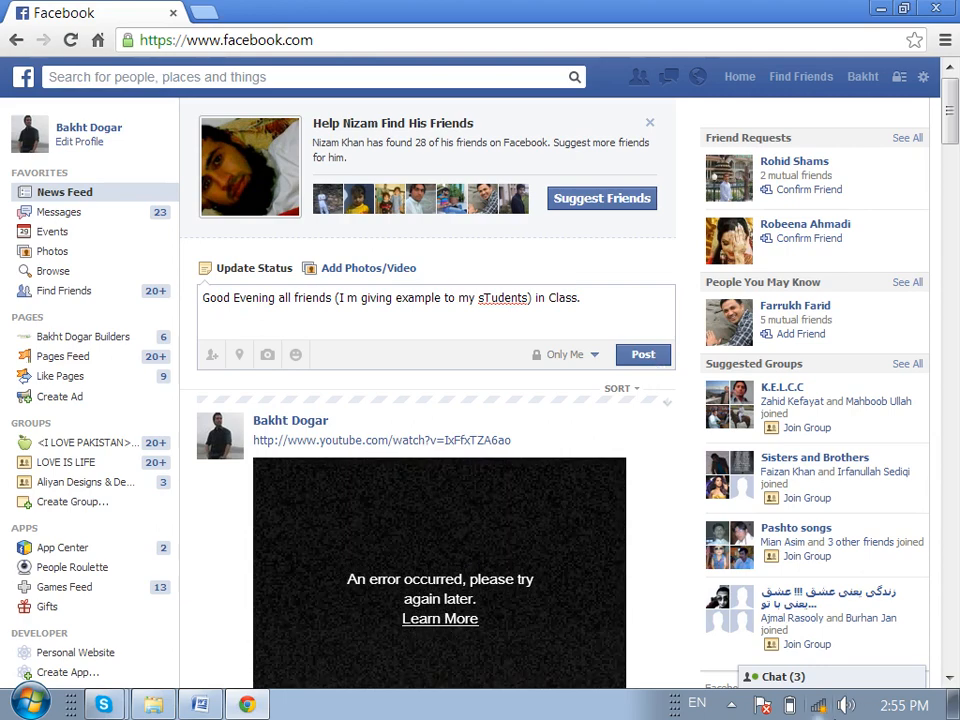
Connect the computer to the "ZICS institute" wireless network
click(816, 706)
click(817, 706)
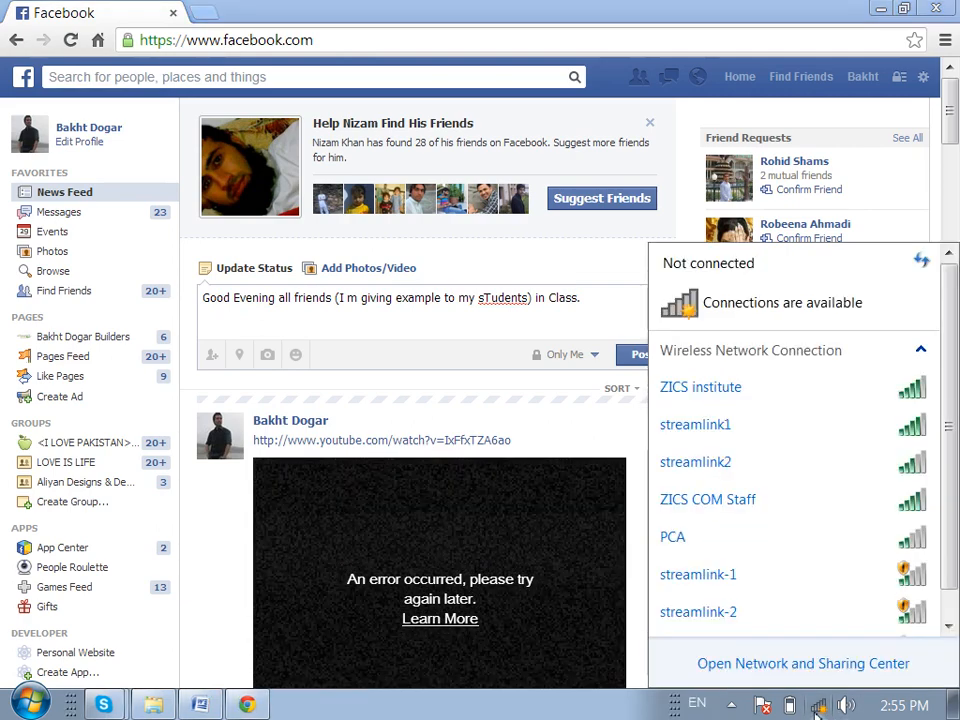
click(767, 390)
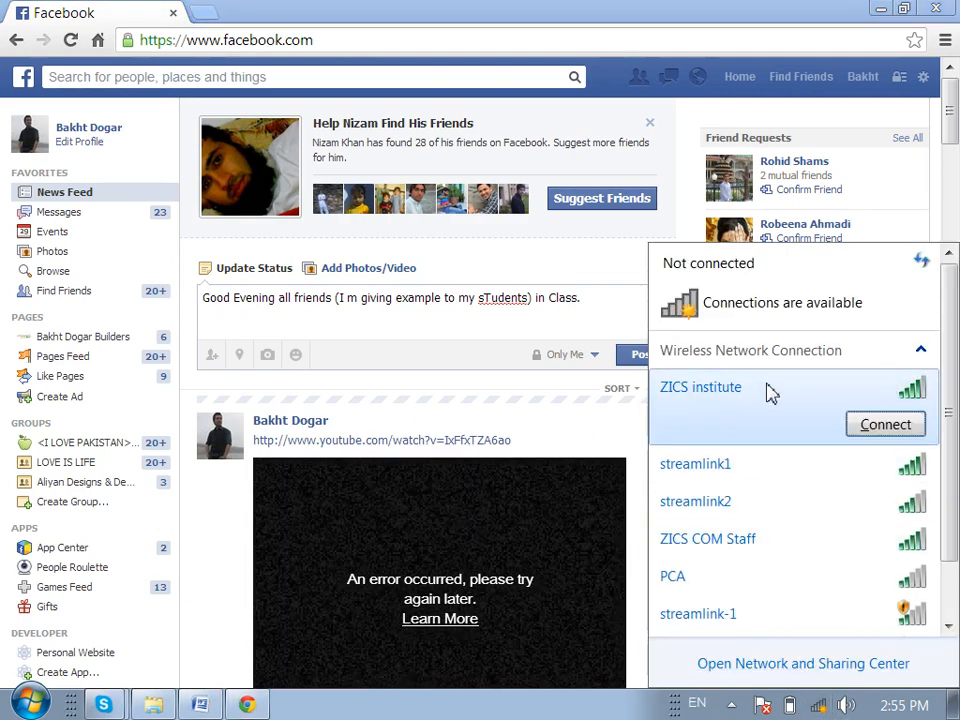
click(880, 424)
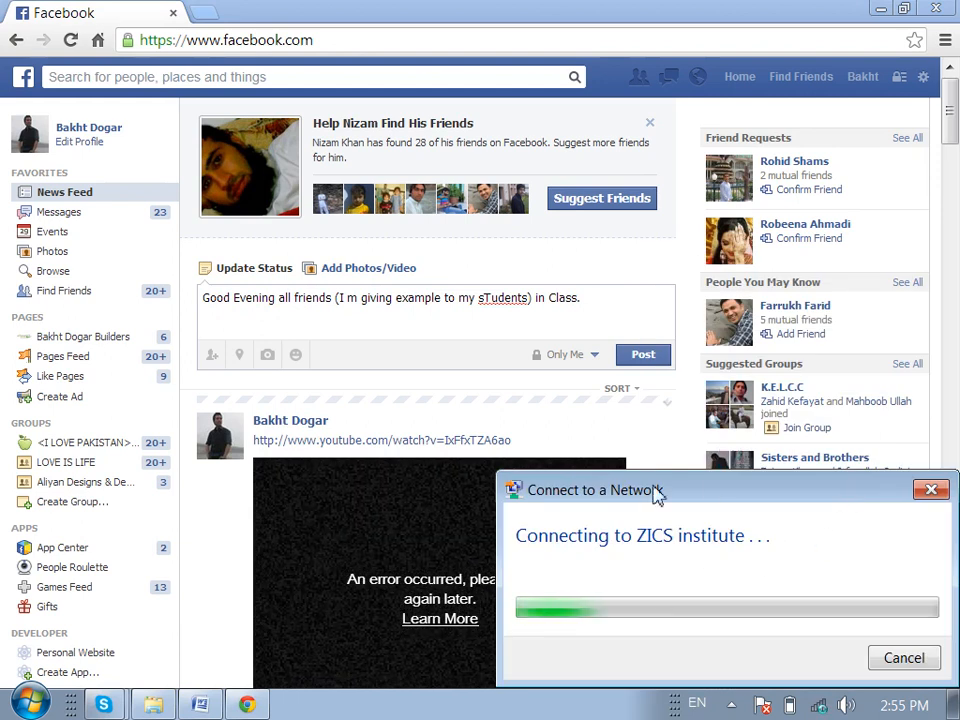